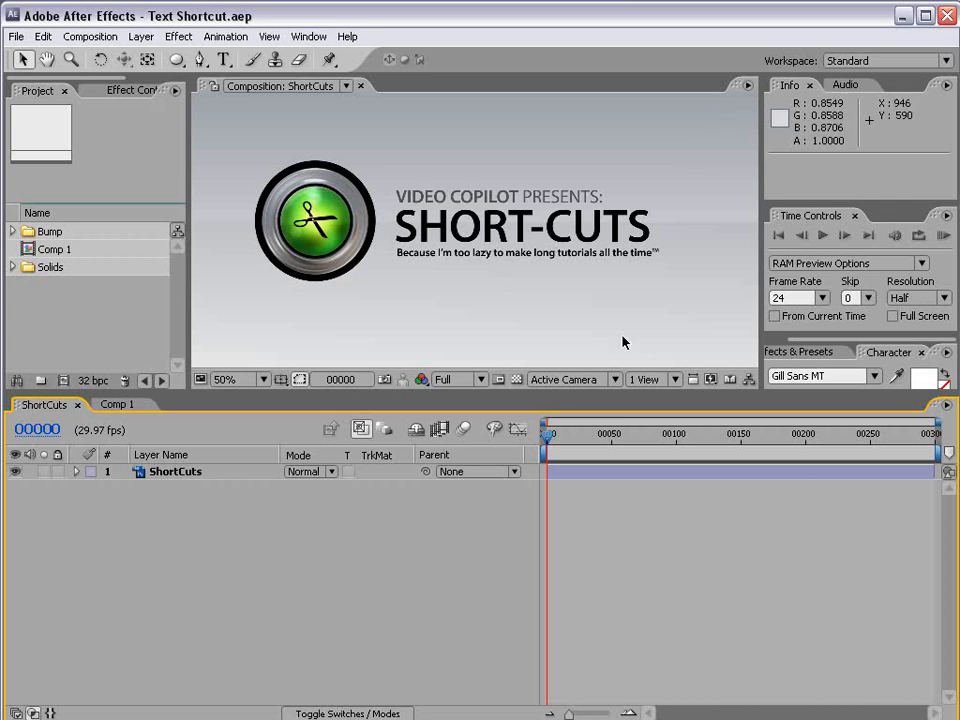
Switch to Internet Checkers, play two moves with the red pieces and leave the game
key(alt+Tab)
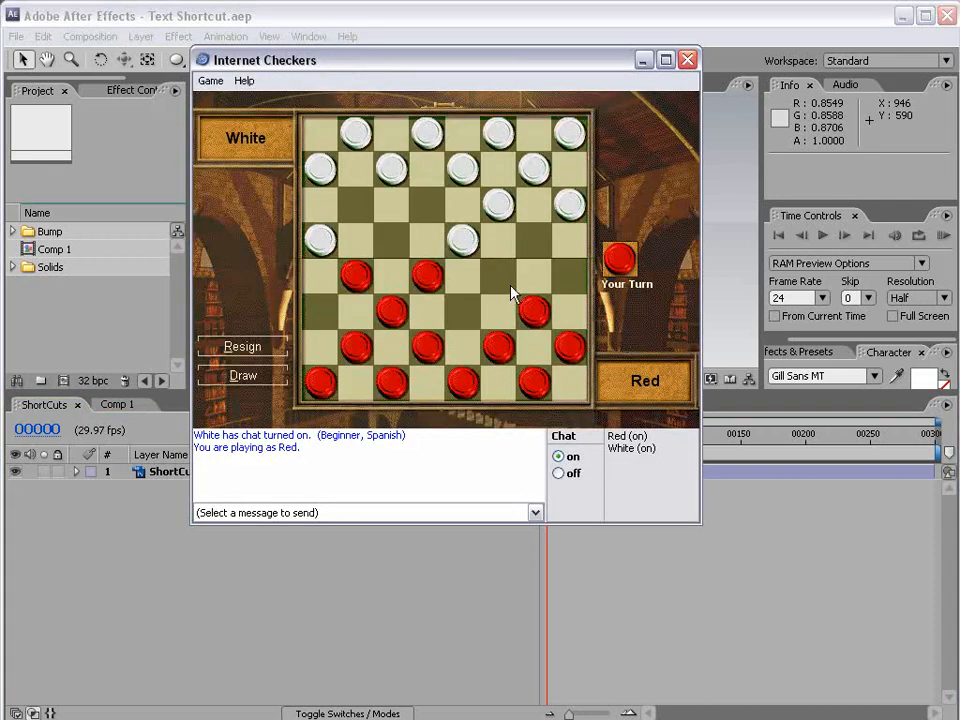
drag(427, 276, 392, 241)
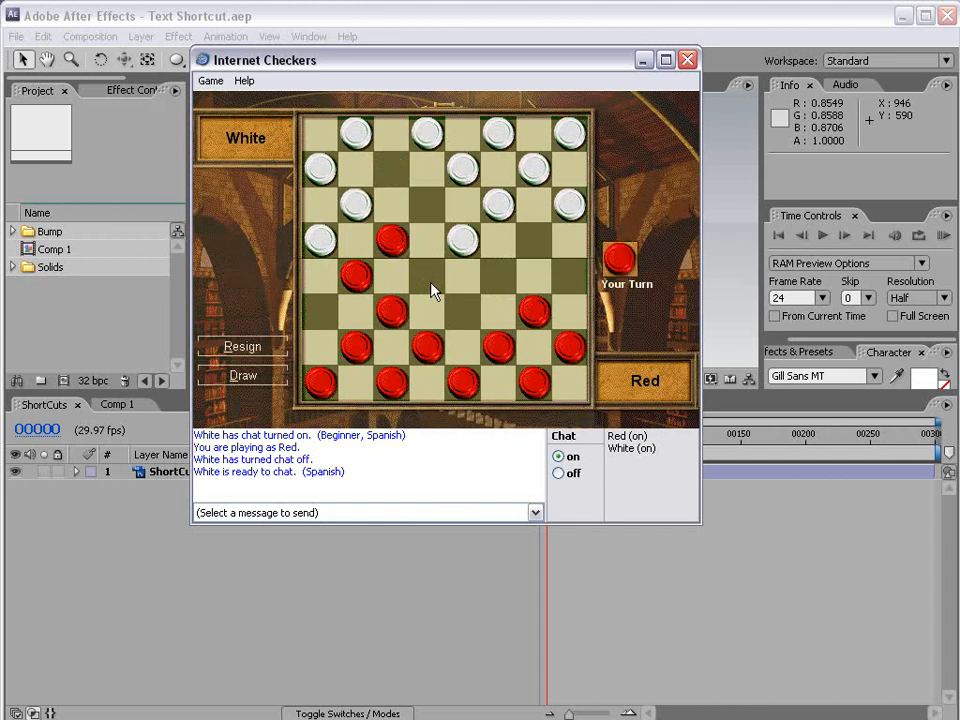
click(302, 513)
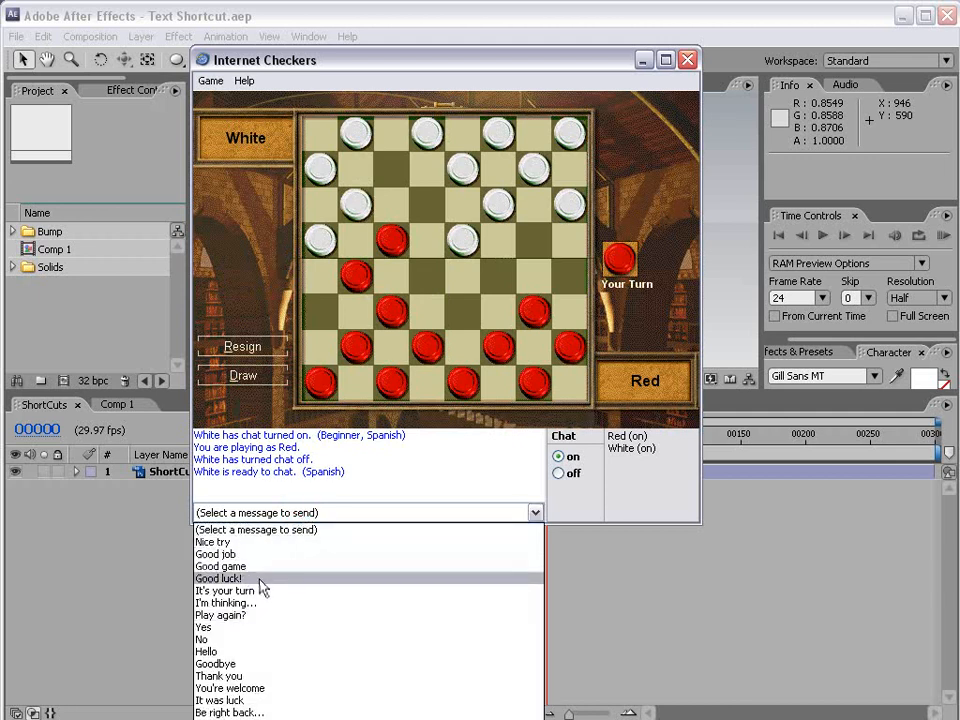
click(400, 240)
drag(400, 240, 426, 216)
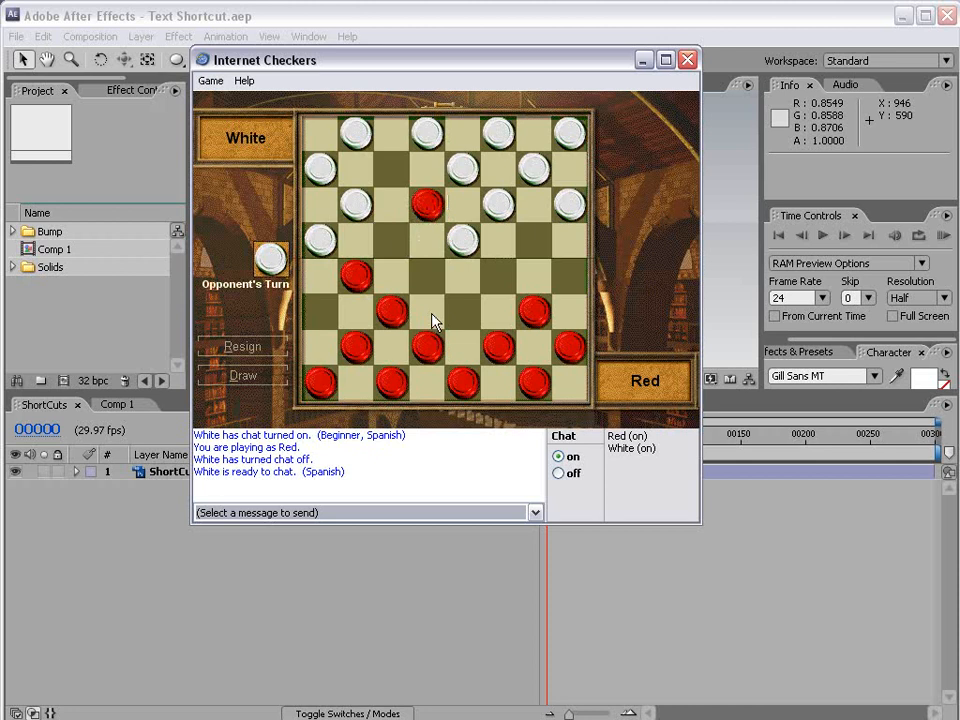
click(339, 513)
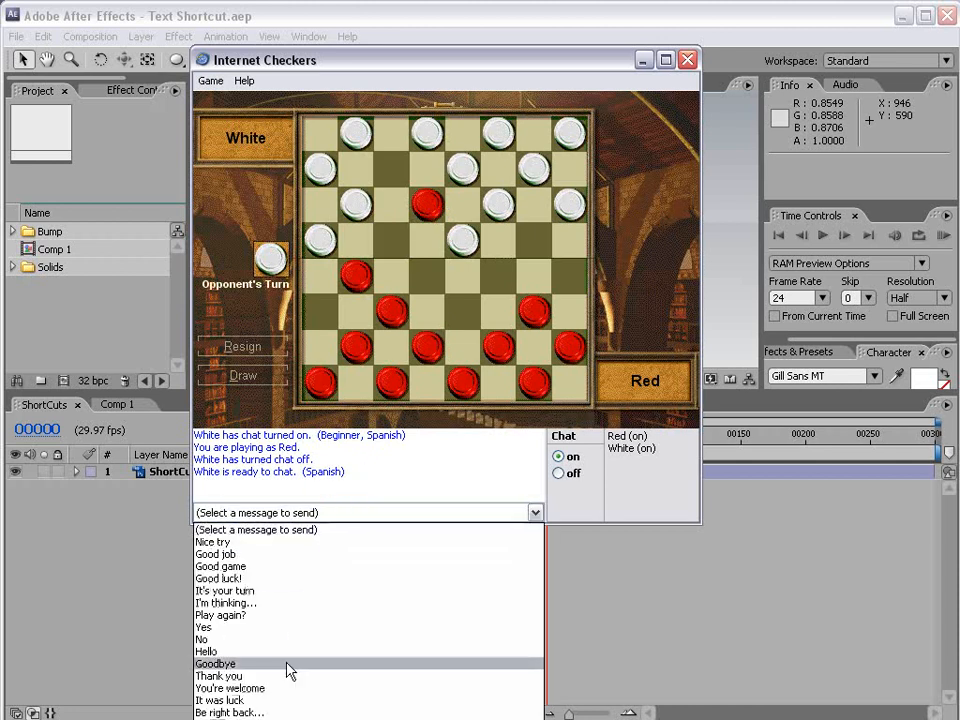
click(307, 515)
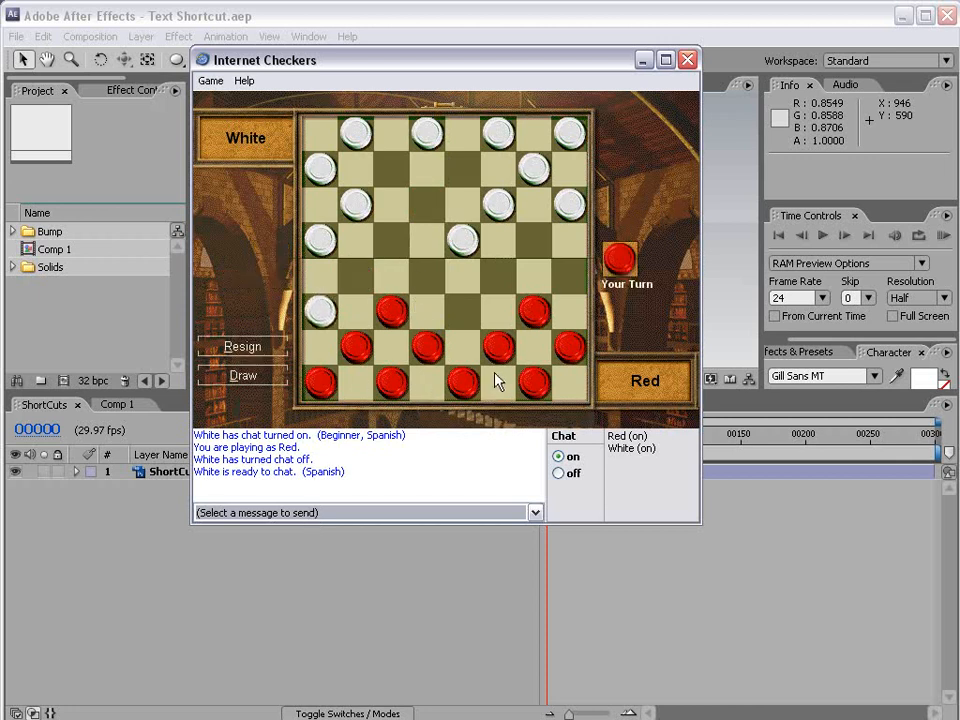
click(687, 60)
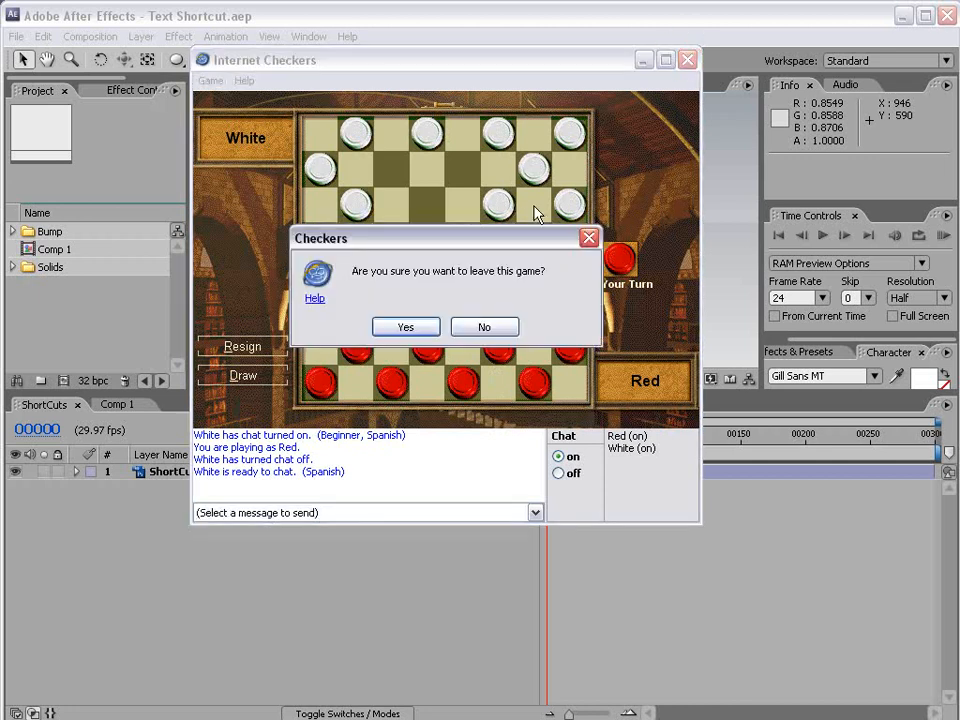
click(407, 327)
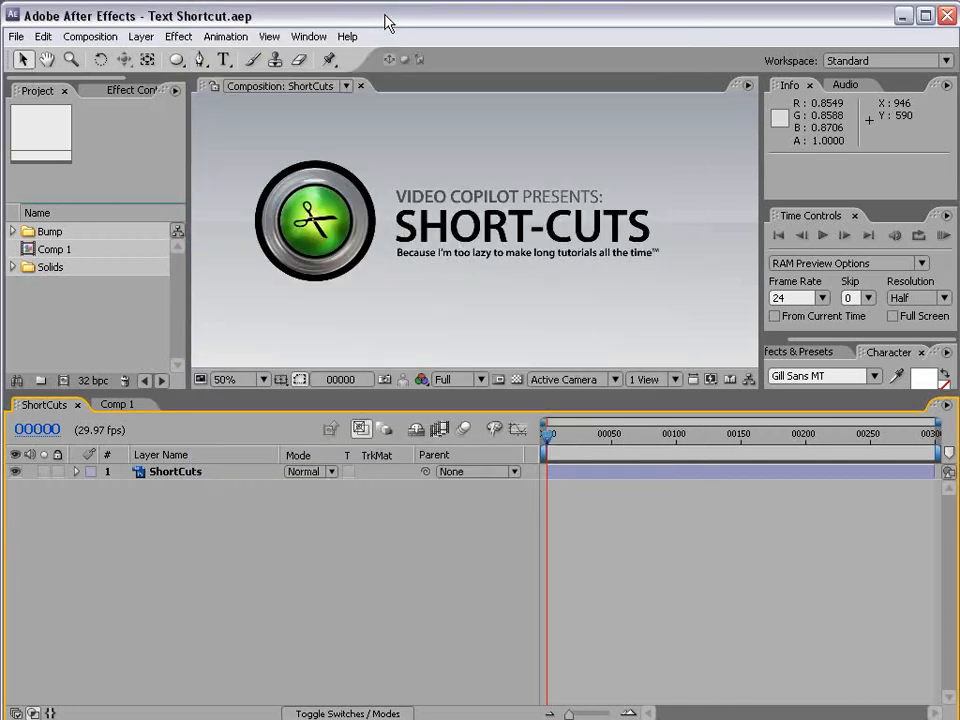
Play a RAM preview of the finished text animation in Comp 1 and inspect it from frame 73 to frame 84
click(116, 404)
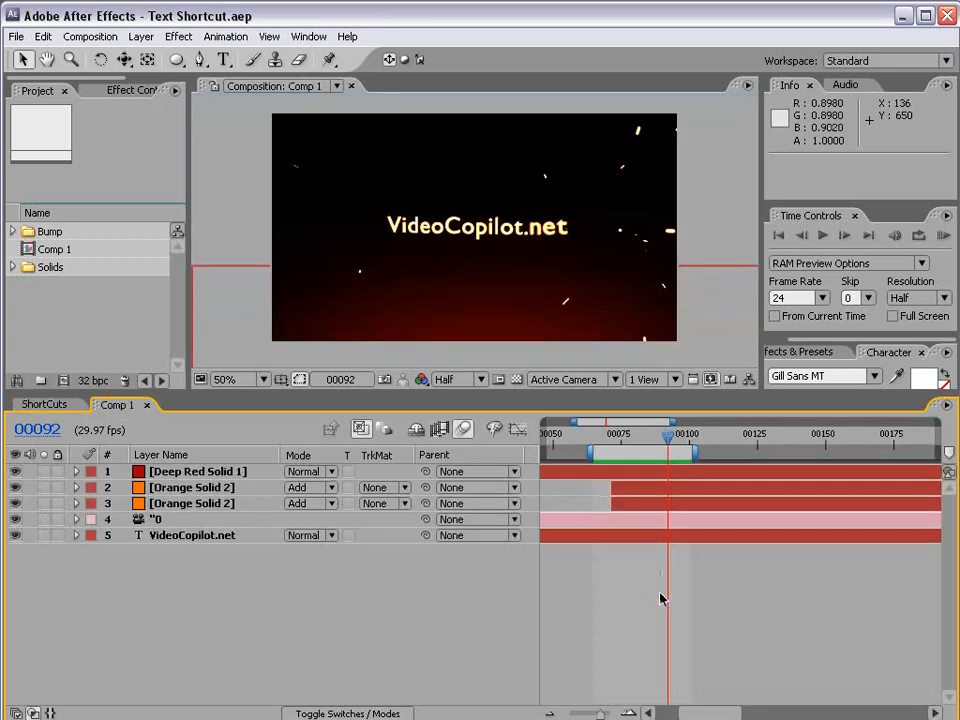
key(KP_0)
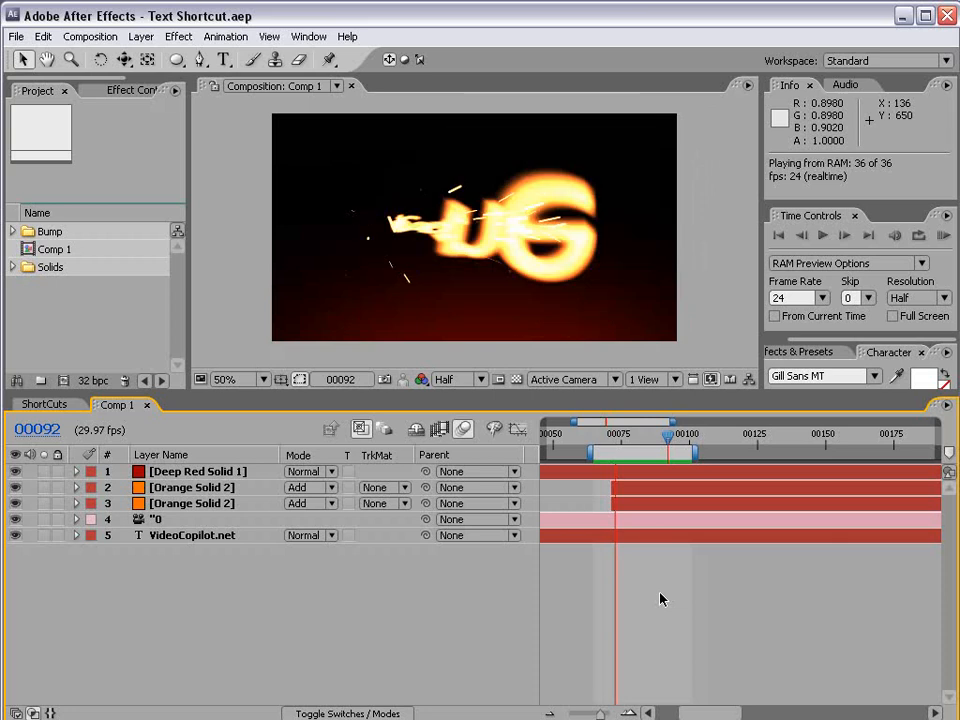
click(615, 438)
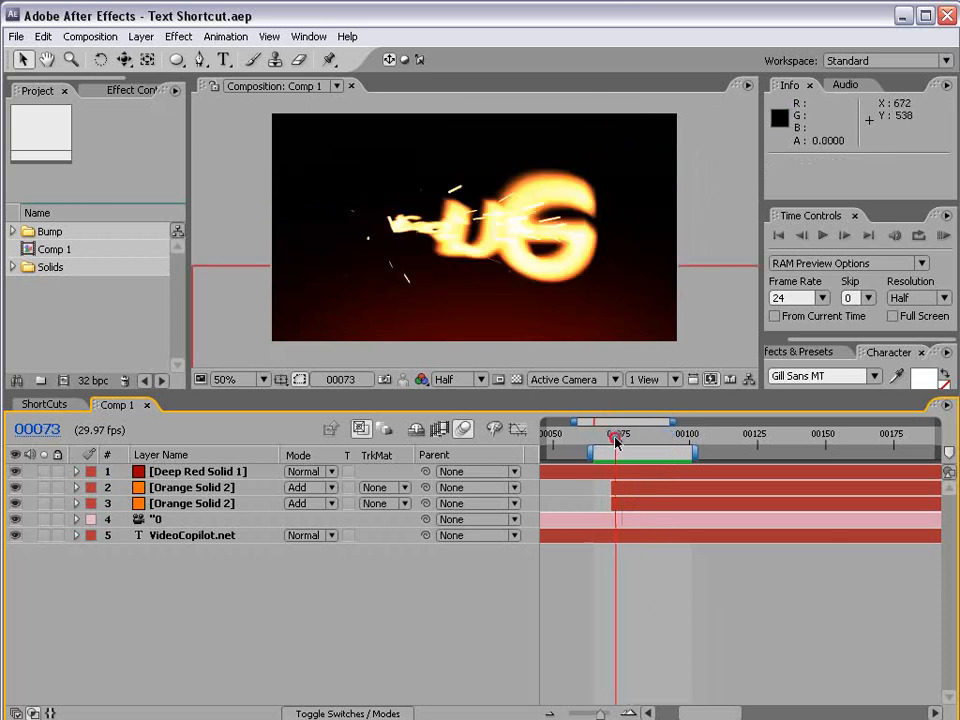
drag(615, 438, 645, 440)
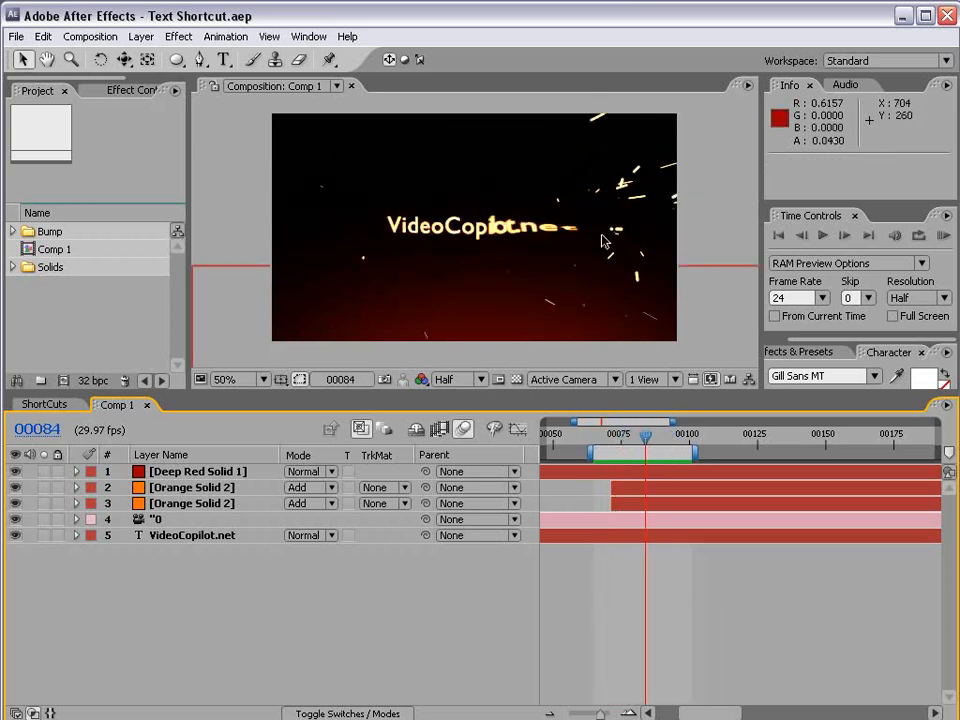
Create a new composition from the NTSC D1 Widescreen Square Pixel preset
click(90, 37)
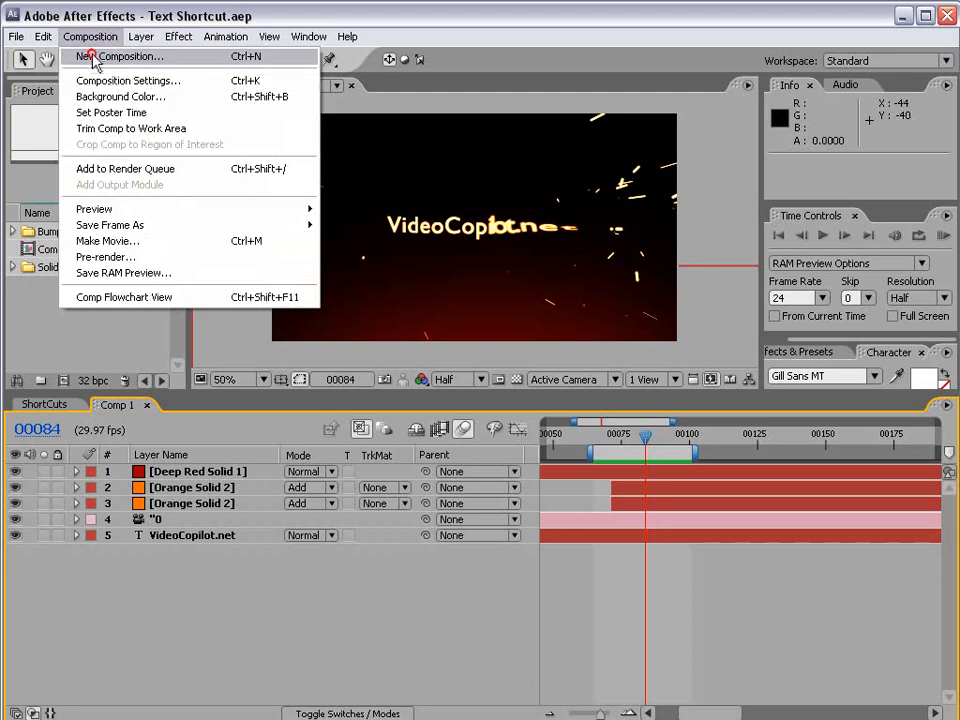
click(92, 57)
click(362, 223)
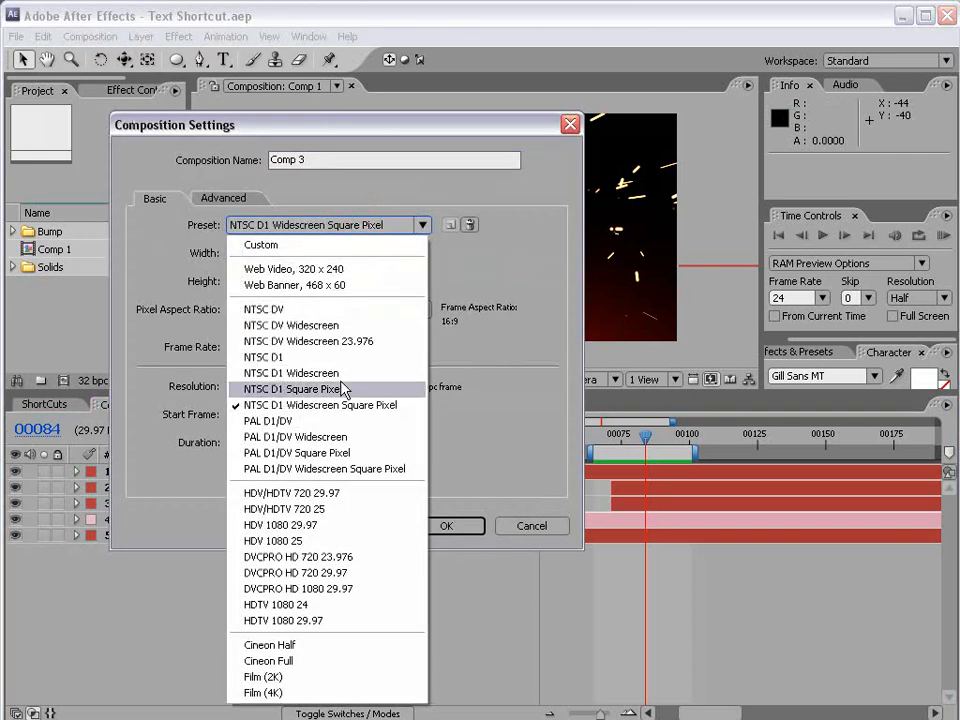
click(325, 405)
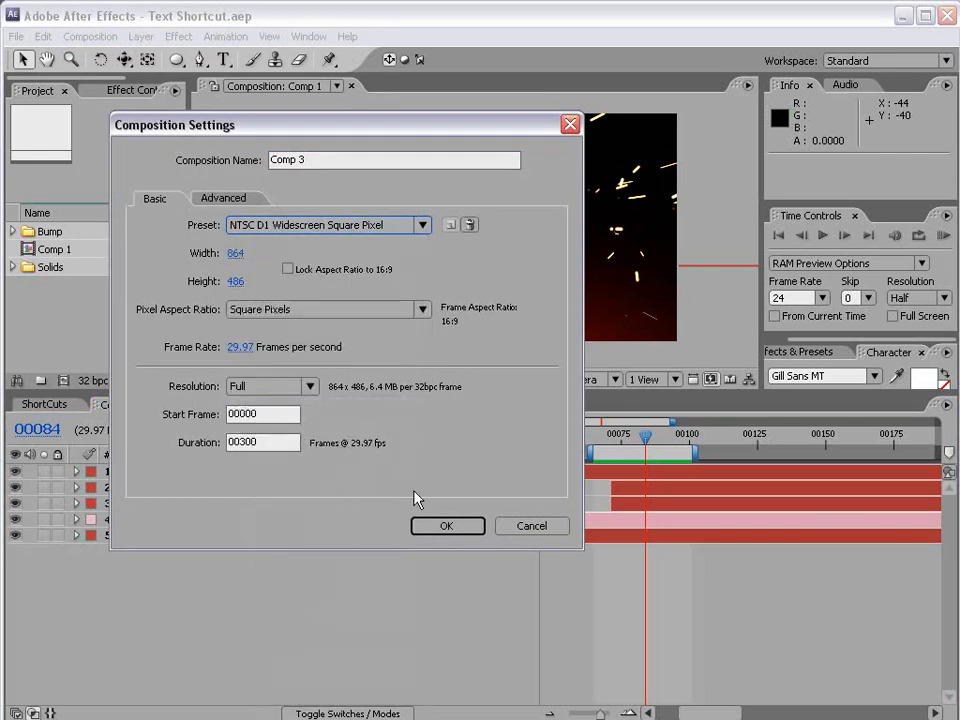
click(447, 526)
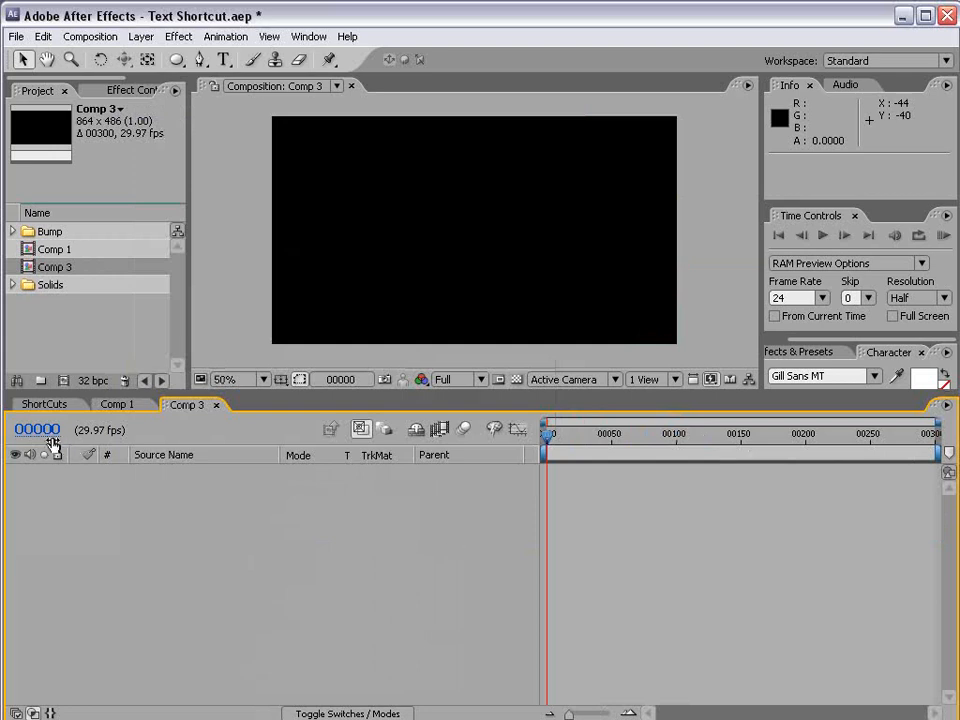
Cycle the composition's time display through feet plus frames and timecode, returning to frame numbers
ctrl+click(47, 437)
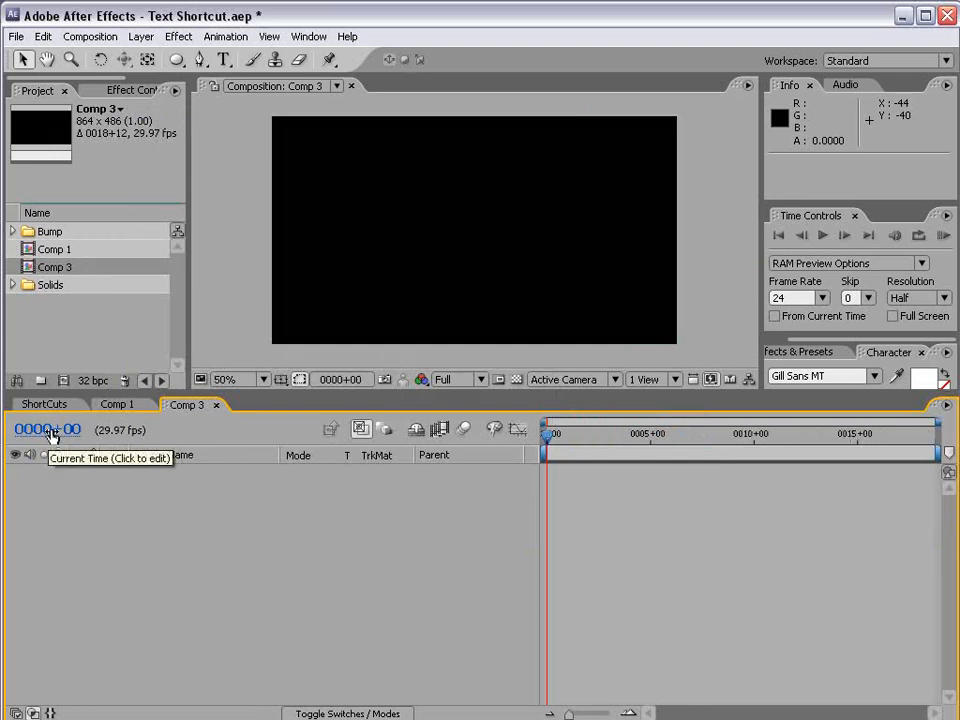
ctrl+click(46, 436)
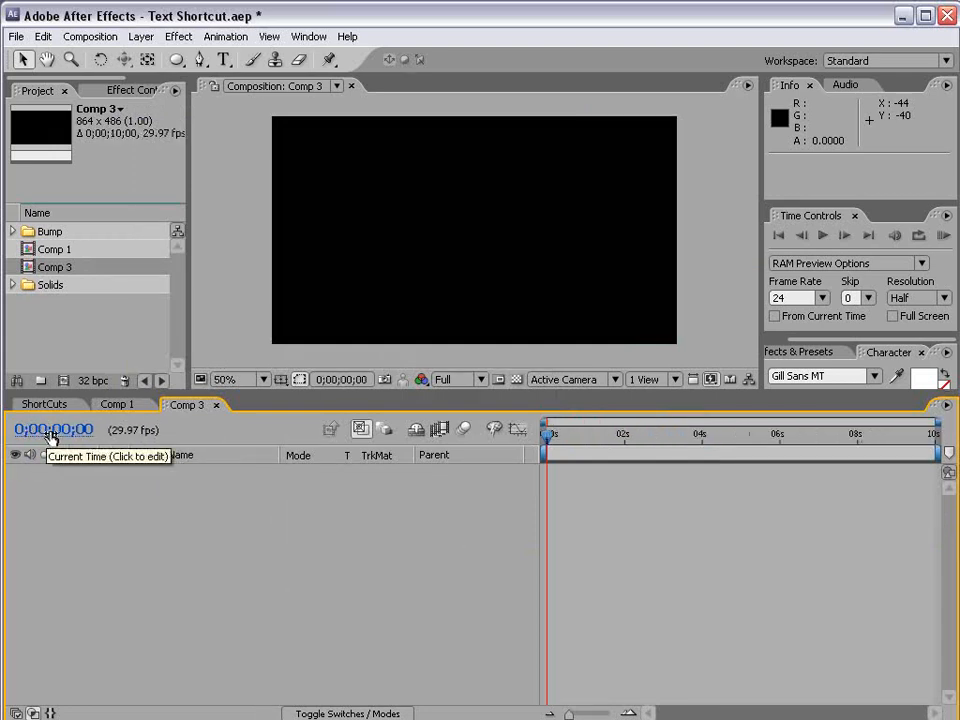
ctrl+click(46, 436)
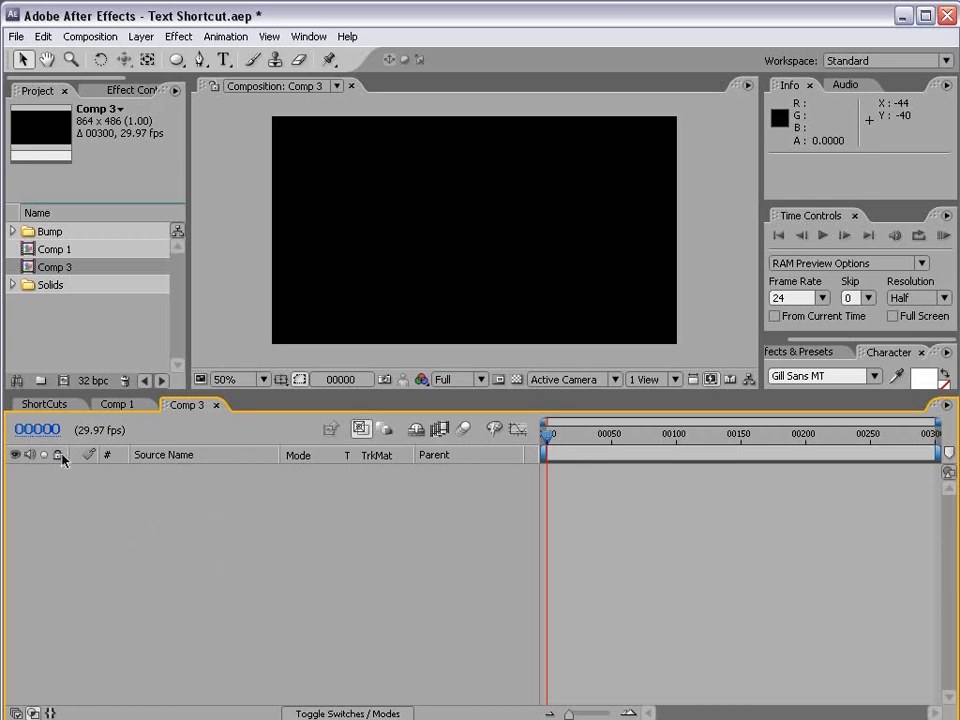
Add a black solid layer measuring 864 by 486 pixels to the new composition
click(140, 36)
mouse_move(152, 56)
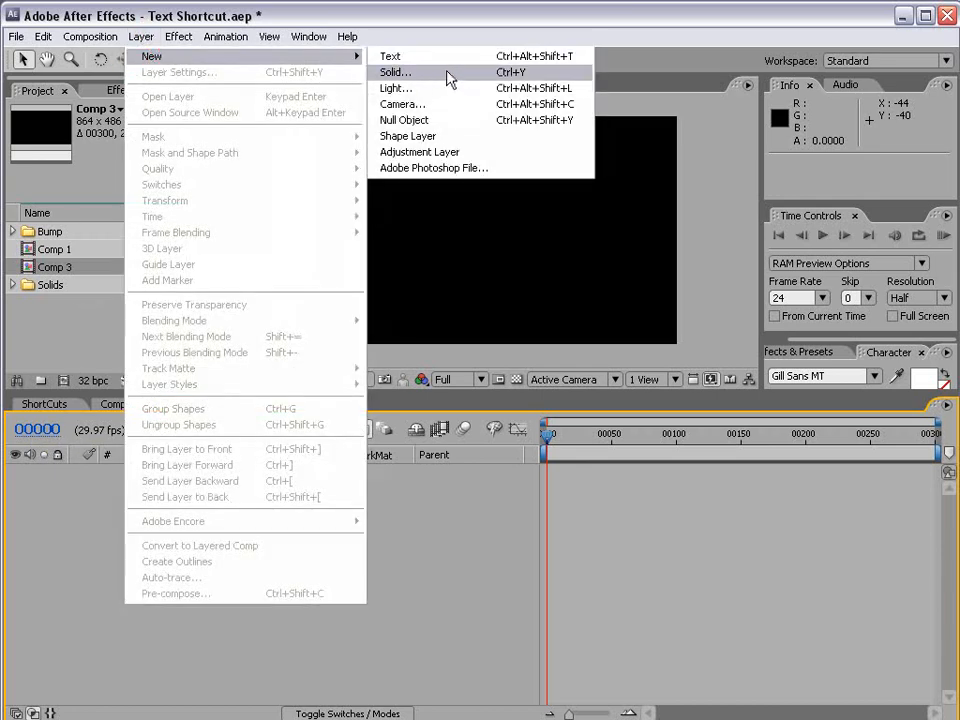
click(447, 73)
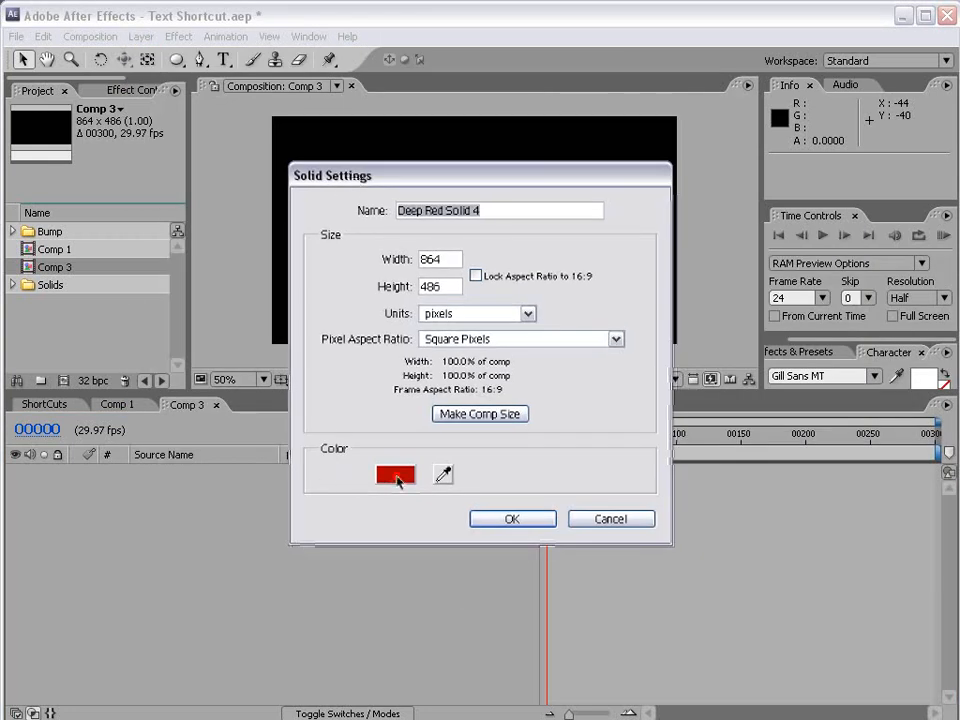
click(397, 478)
drag(418, 550, 482, 652)
click(677, 416)
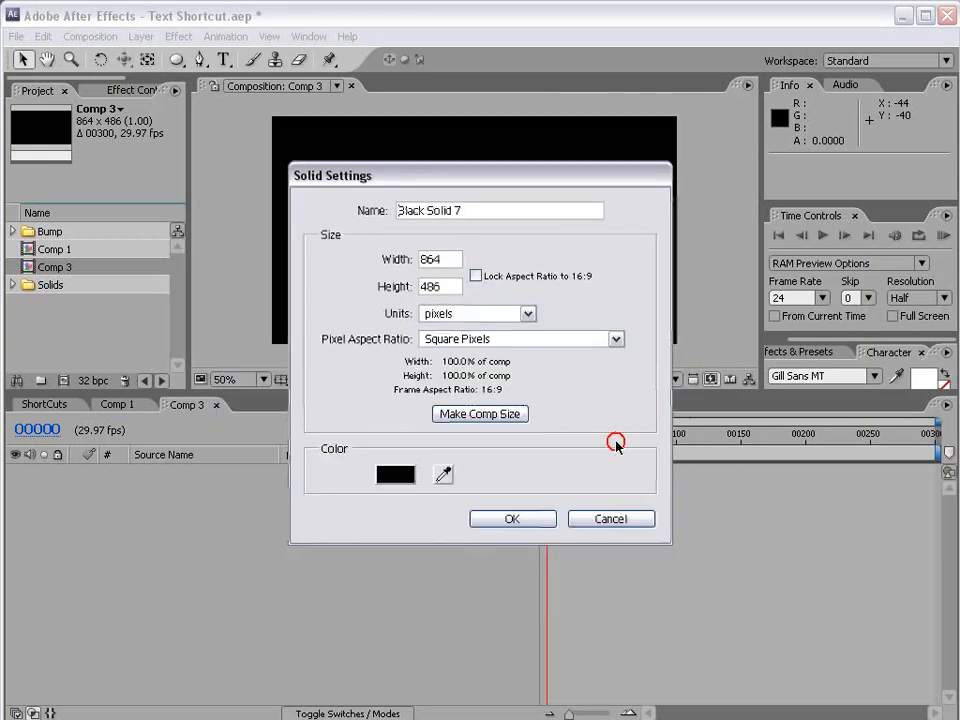
click(512, 519)
Add a bright red 864 by 486 pixel solid layer above the black solid
click(140, 37)
mouse_move(145, 57)
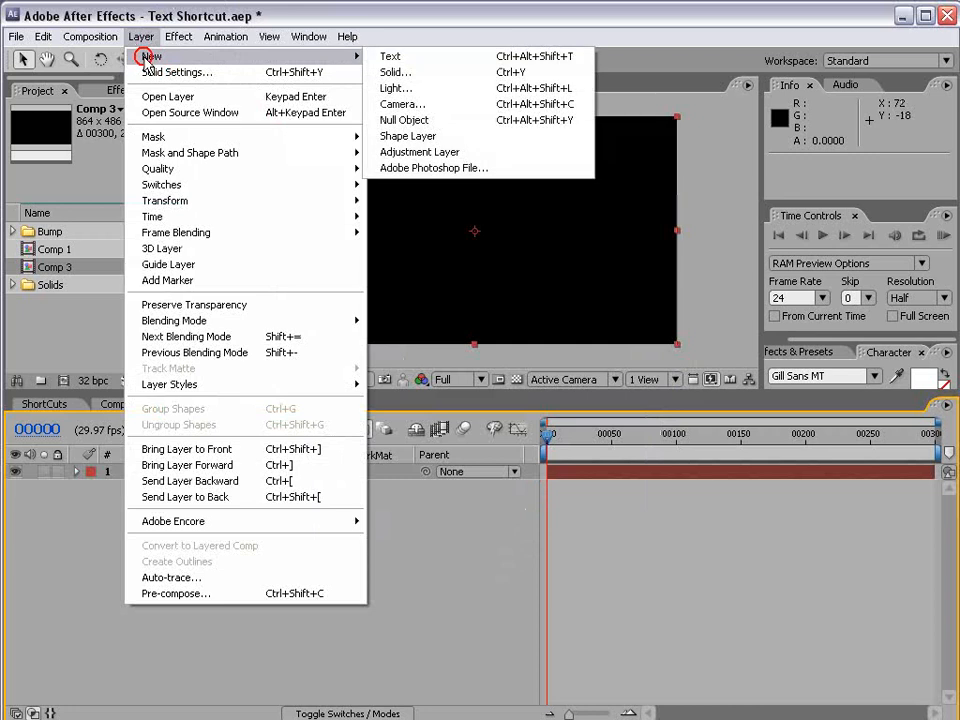
click(431, 72)
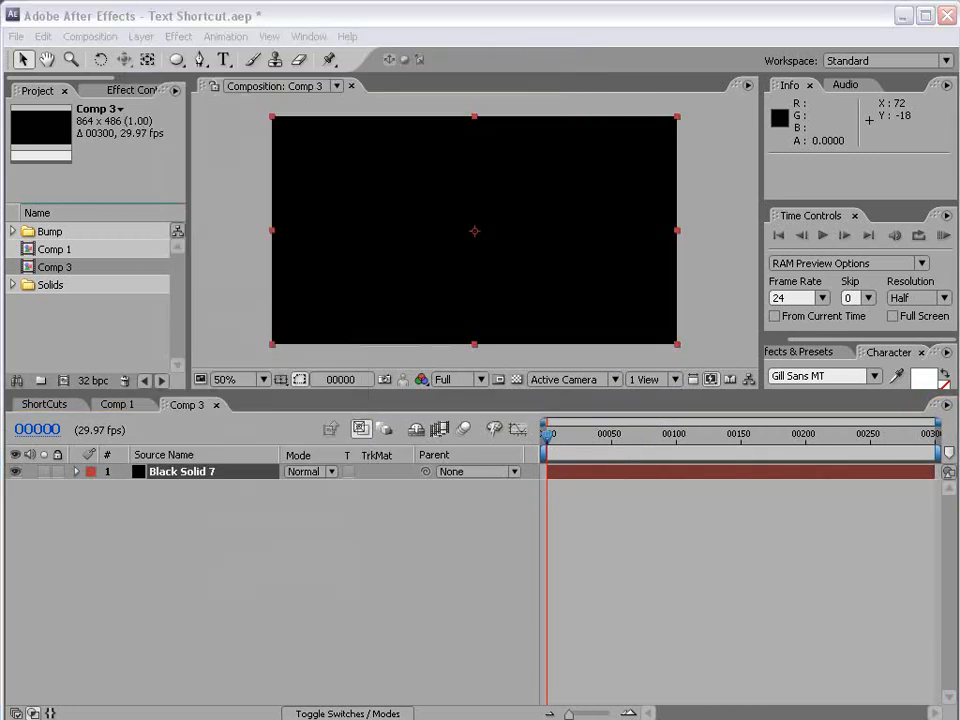
drag(321, 154, 246, 133)
click(279, 429)
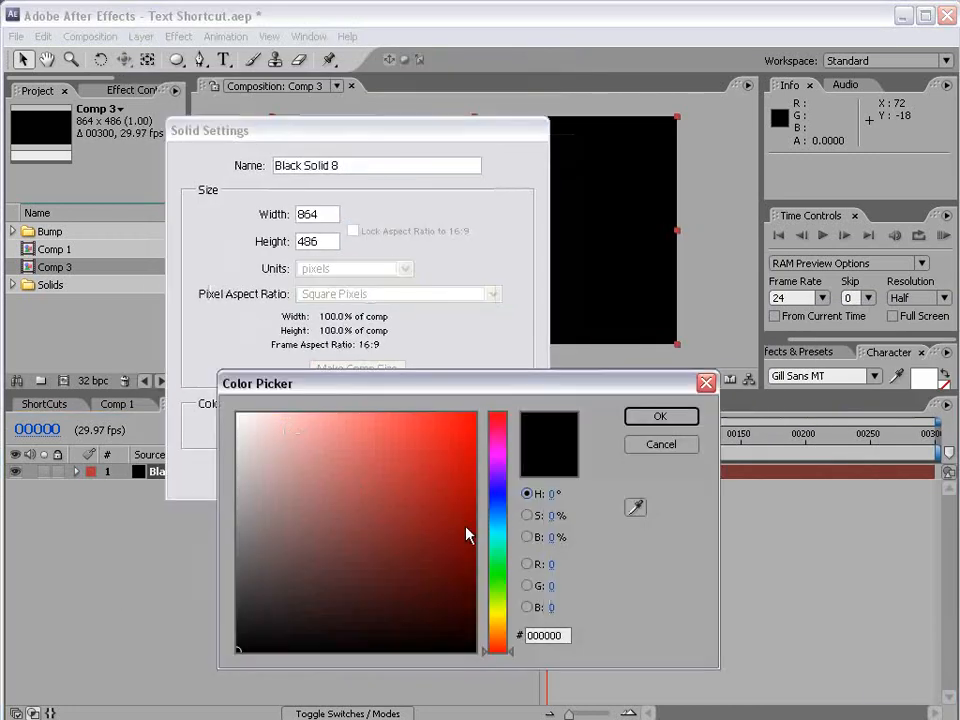
click(500, 512)
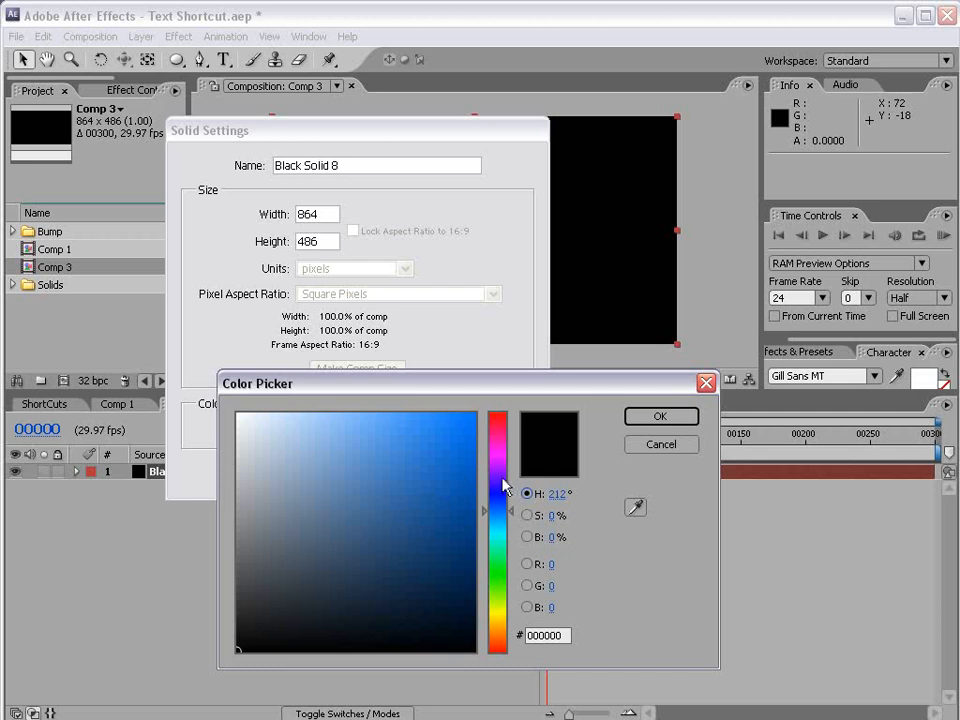
drag(502, 478, 481, 398)
drag(434, 456, 478, 439)
click(656, 417)
click(395, 473)
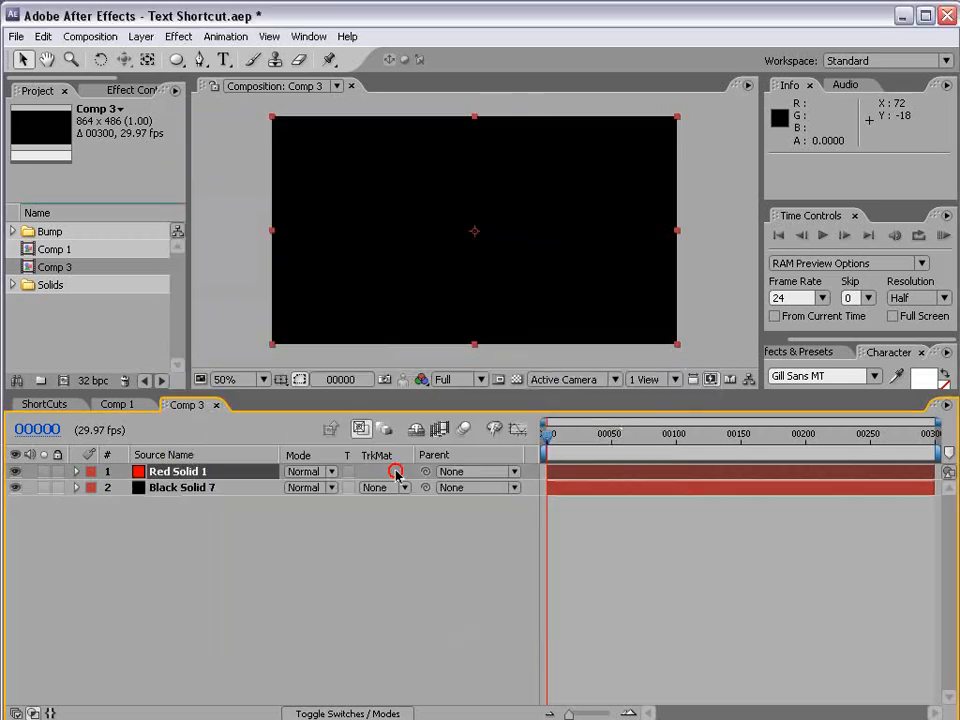
Draw an elliptical mask about 976 by 296 pixels across the red solid's lower edge and feather it by 251 pixels
drag(178, 60, 251, 101)
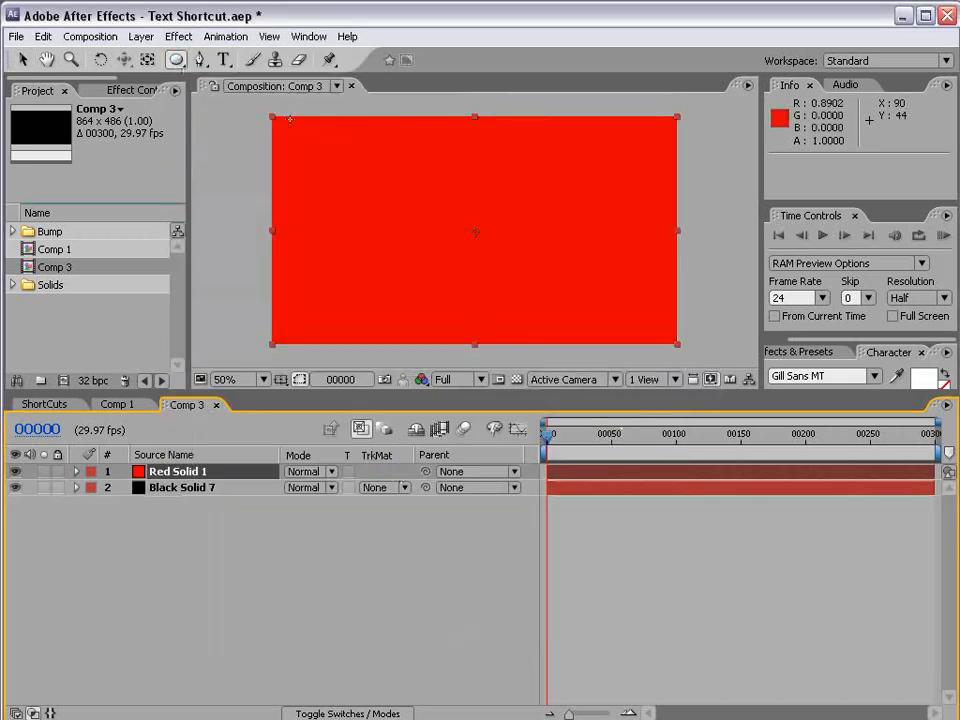
key(comma)
drag(360, 330, 586, 264)
key(f)
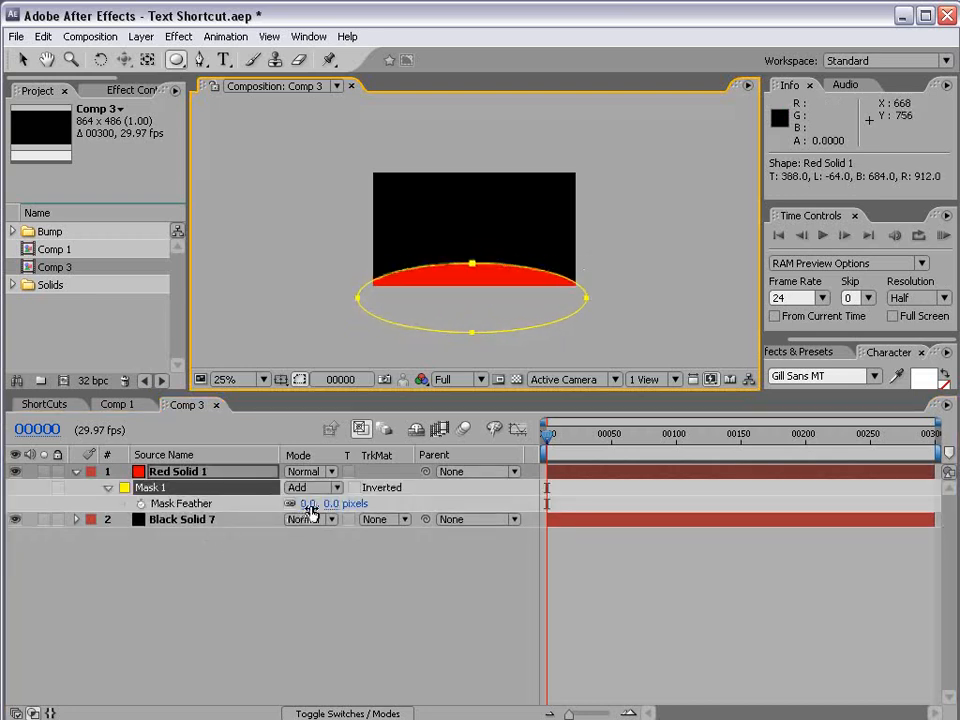
drag(310, 510, 590, 510)
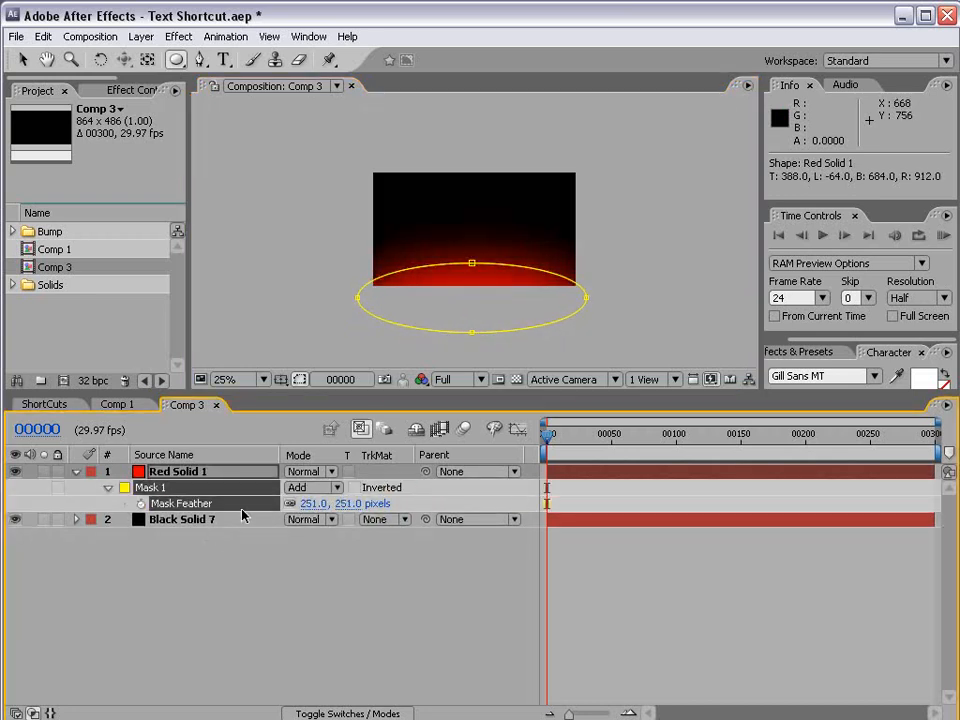
Set the red solid's opacity to 44% and deselect the layer
key(t)
drag(296, 487, 270, 494)
click(645, 595)
key(period)
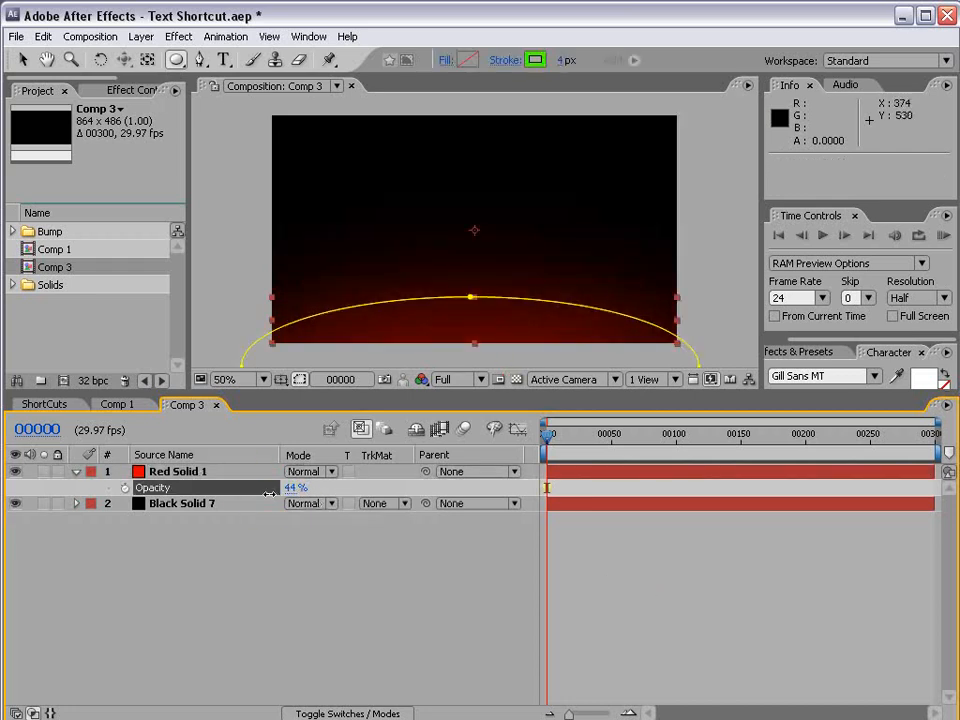
click(543, 541)
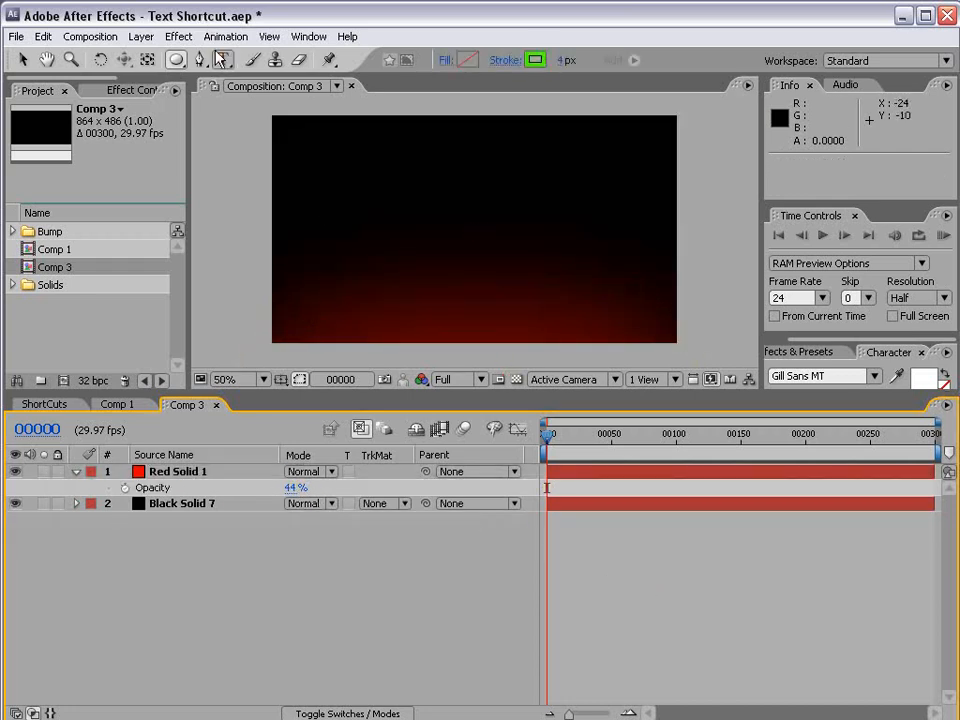
Add the text "VIDEO COPILOT" to the composition and move it to the middle of the frame
key(ctrl+t)
click(321, 222)
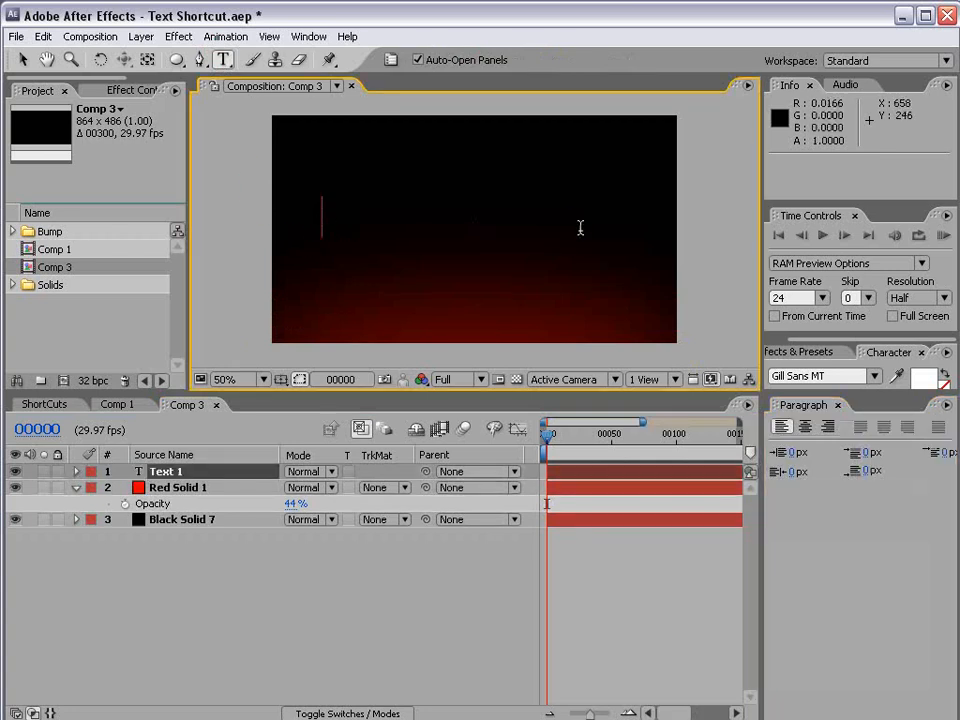
text(VIDEO COPILOT)
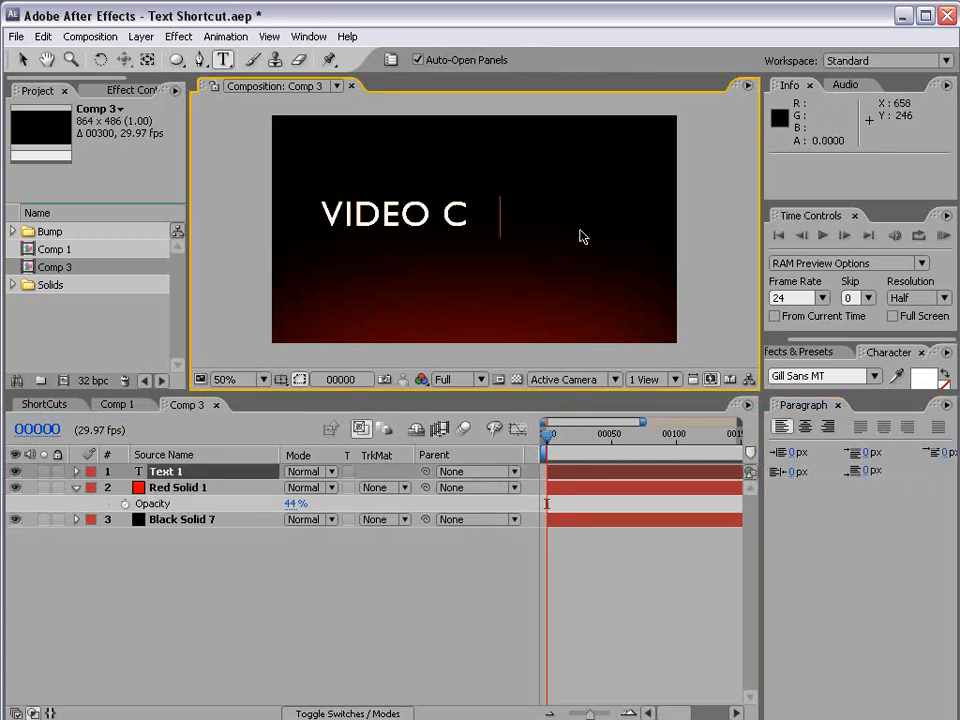
click(22, 59)
drag(546, 234, 567, 258)
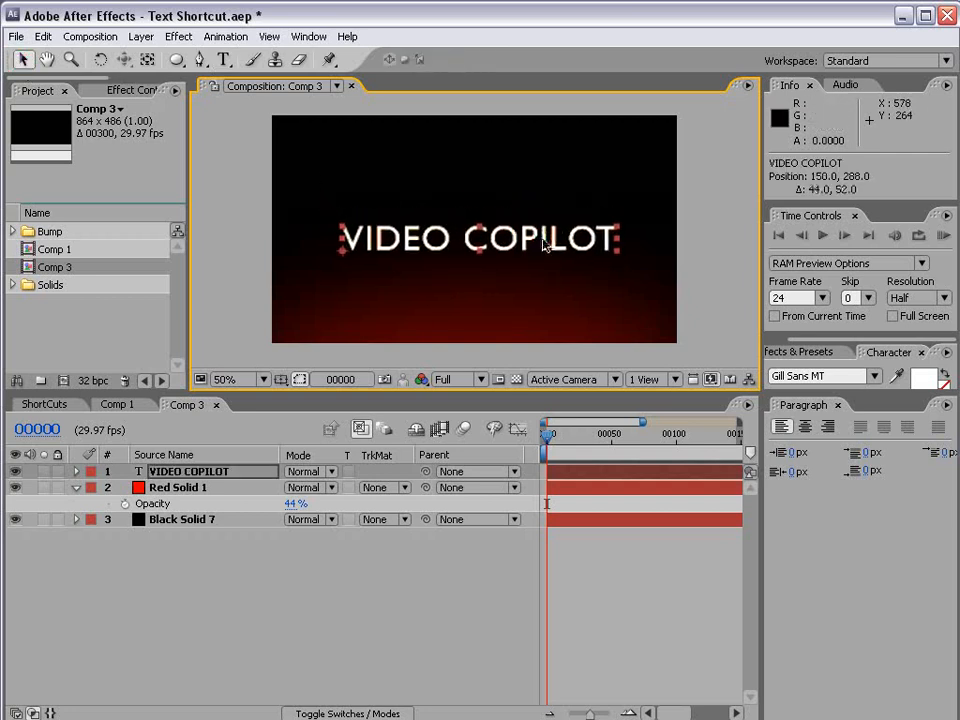
Scale the VIDEO COPILOT text down slightly and reposition it at 196, 276 near the frame's centre
drag(619, 229, 585, 234)
drag(514, 239, 536, 233)
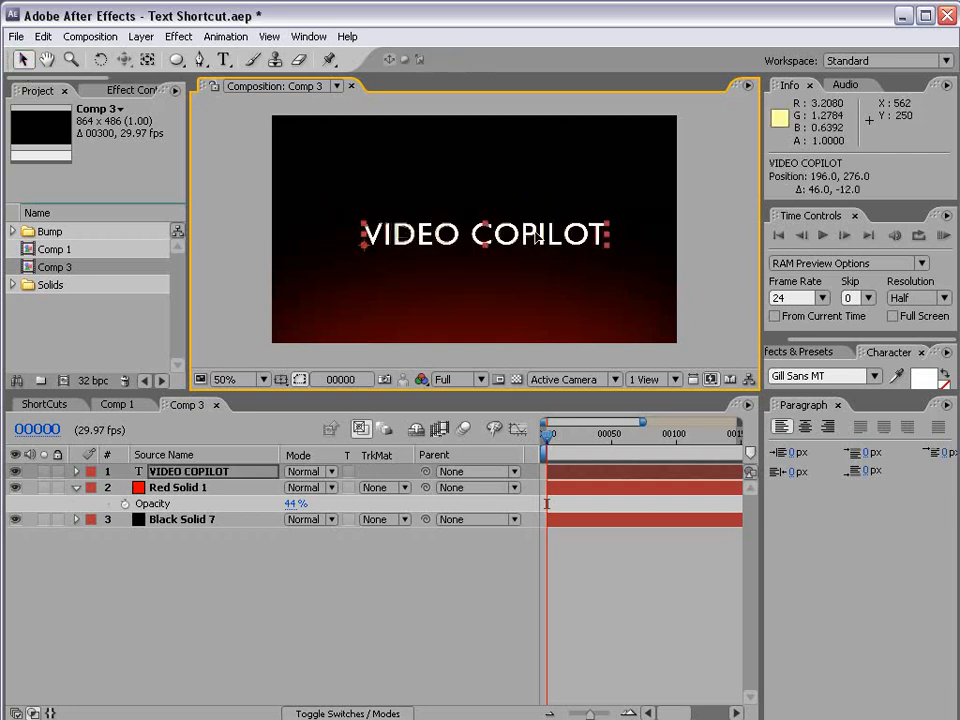
Cycle the project's colour depth through 8 and 16 bits per channel and return it to 32 bpc
alt+click(92, 381)
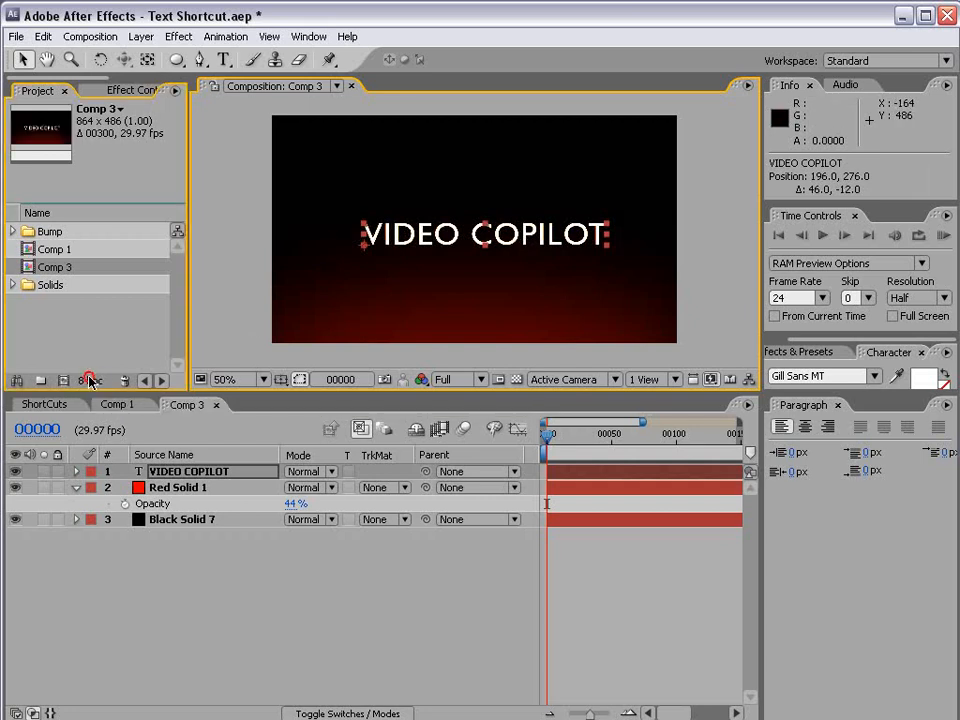
alt+click(92, 381)
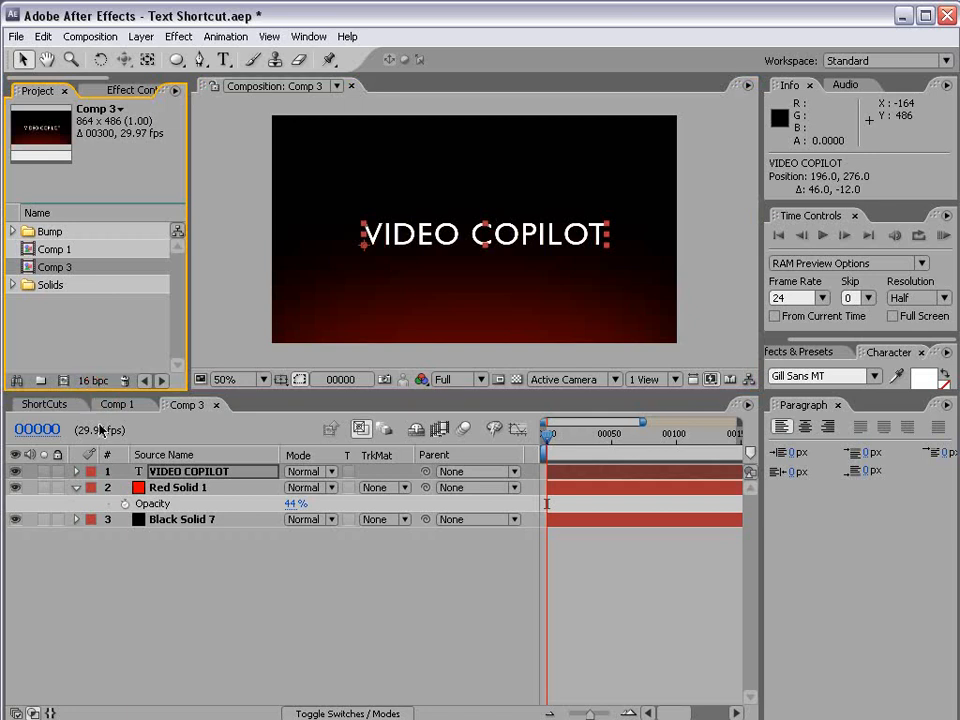
alt+click(92, 381)
alt+click(87, 386)
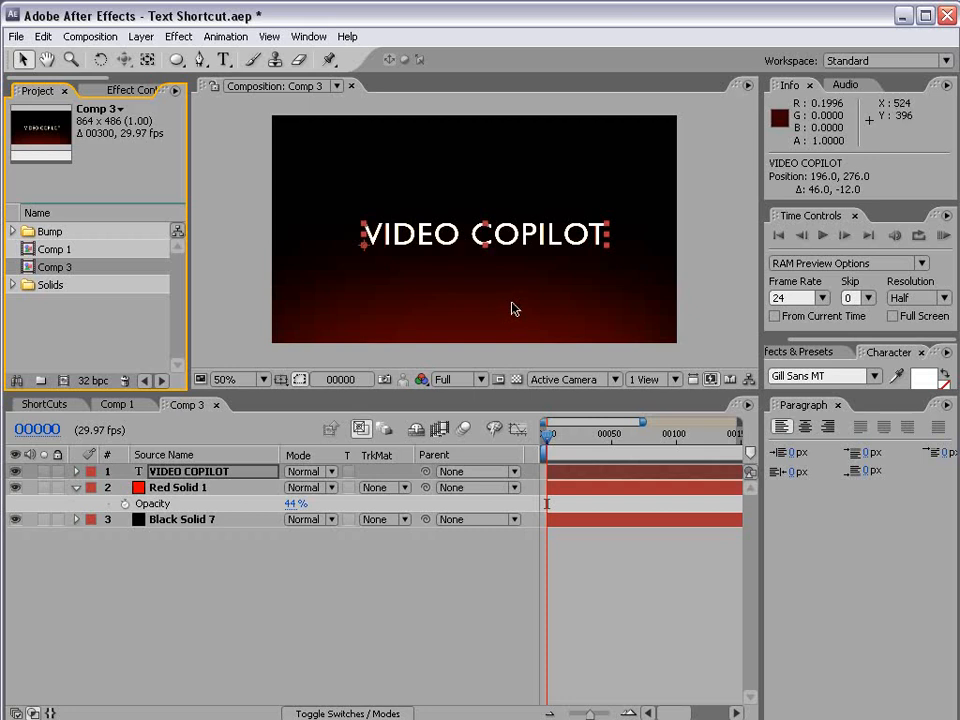
Open the text's fill colour and try orange FF4000, lighter orange FF774A and plain white FFFFFF
click(366, 240)
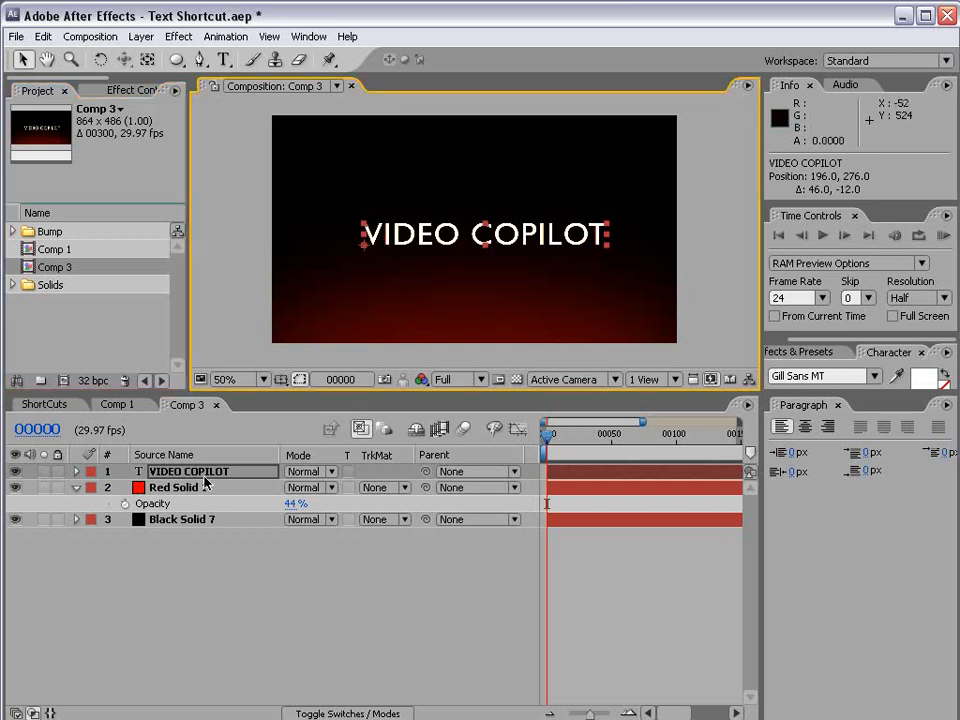
drag(911, 400, 903, 456)
click(923, 381)
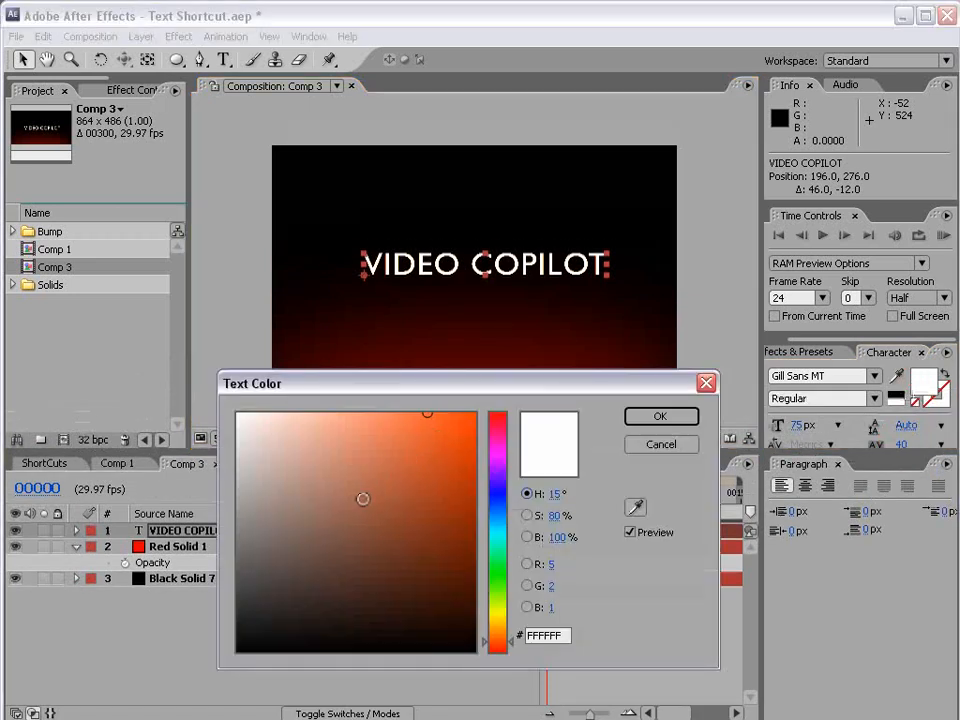
mouse_move(362, 498)
mouse_down()
mouse_move(279, 446)
mouse_move(253, 414)
mouse_move(497, 388)
mouse_up()
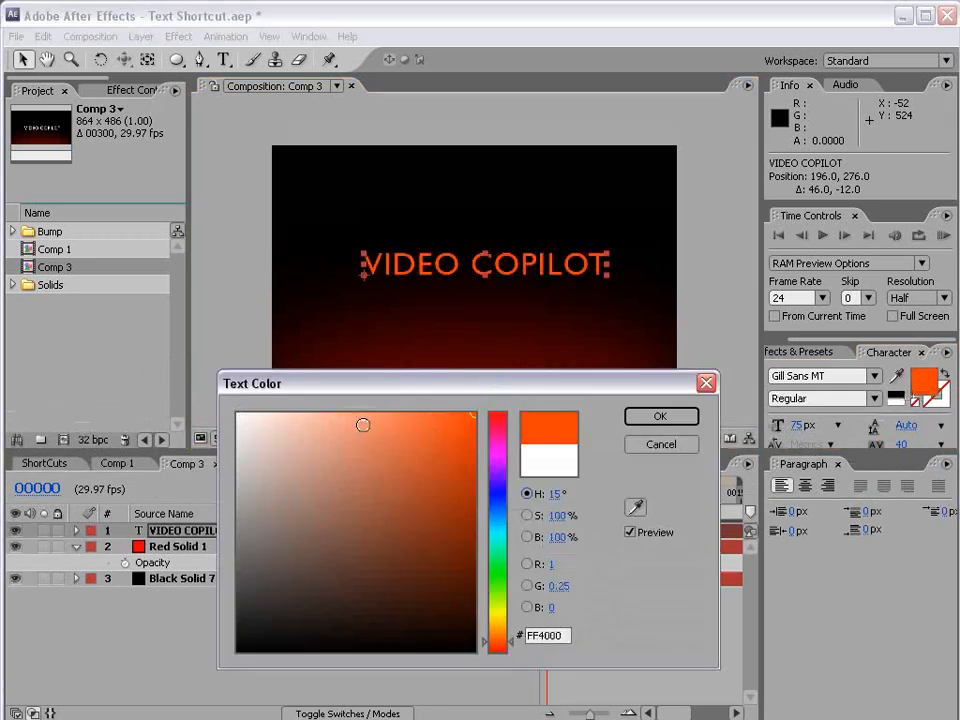
drag(409, 382, 394, 322)
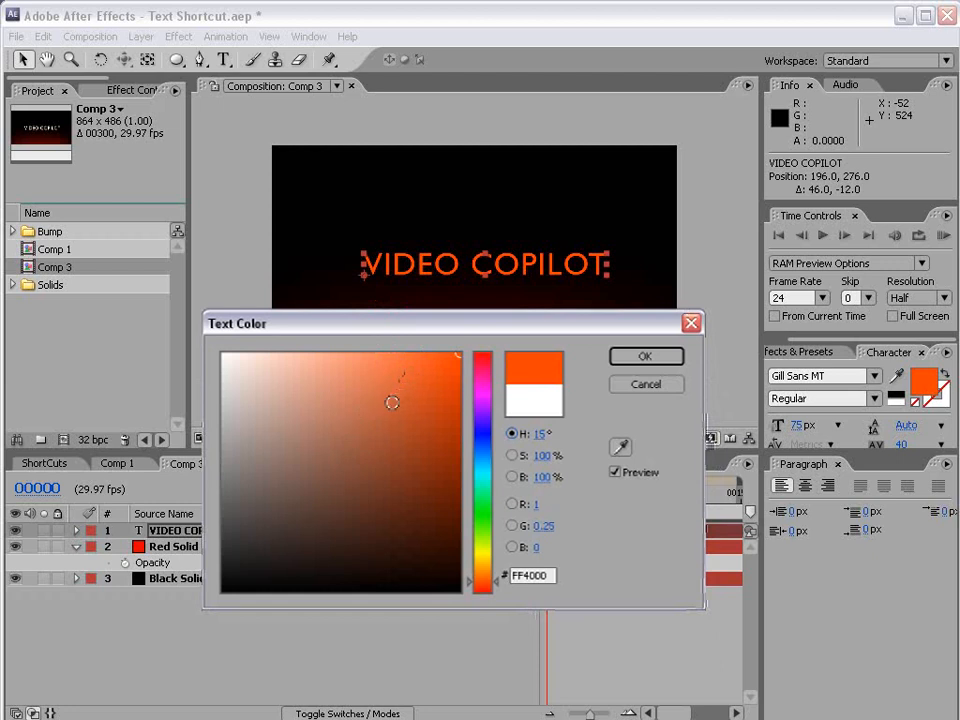
drag(375, 432, 390, 333)
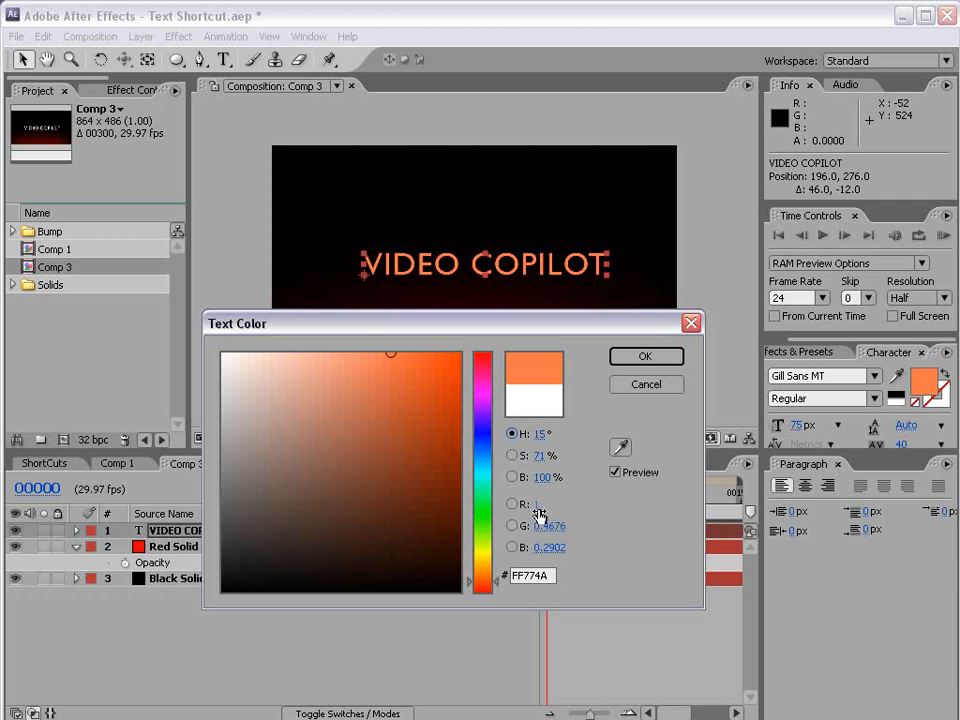
drag(368, 469, 175, 308)
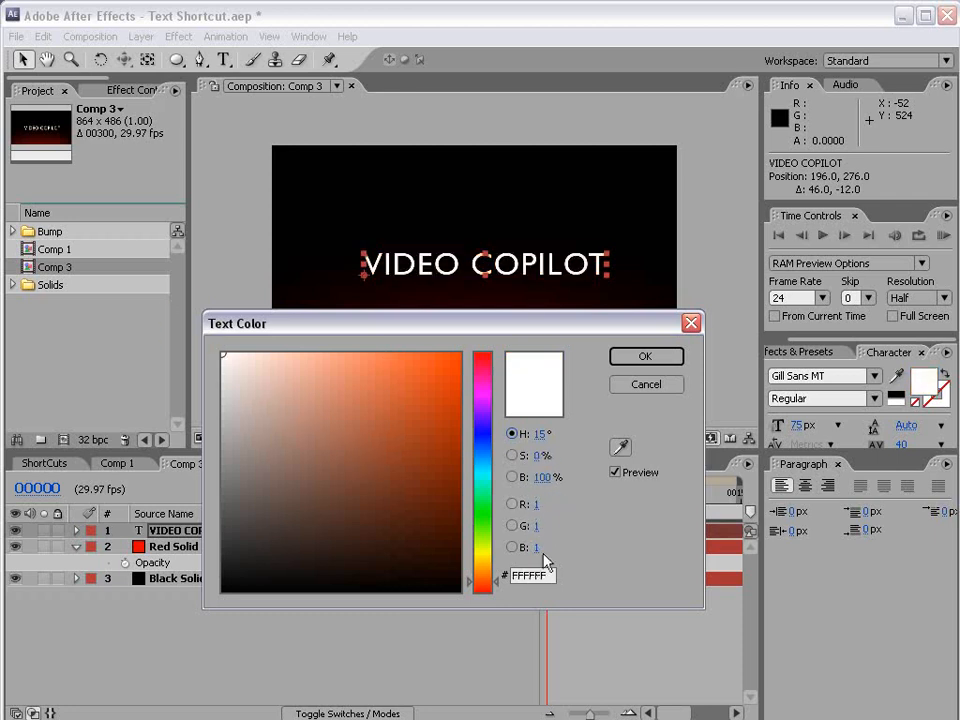
Set the text's fill colour to an over-bright orange with red 5, green 2 and blue 1
click(396, 353)
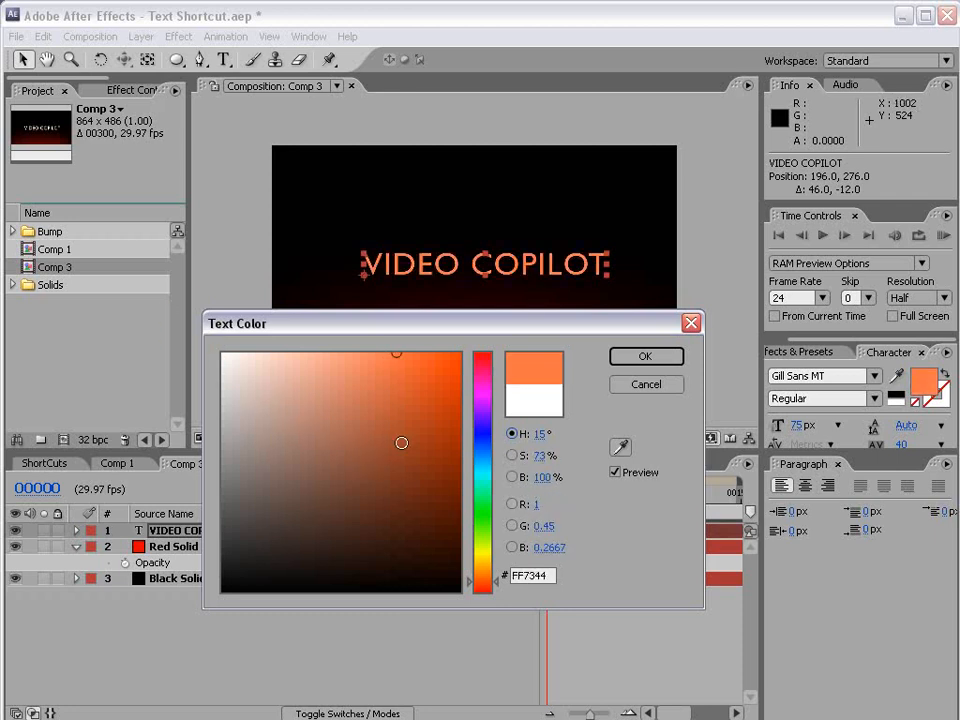
click(535, 504)
text(5)
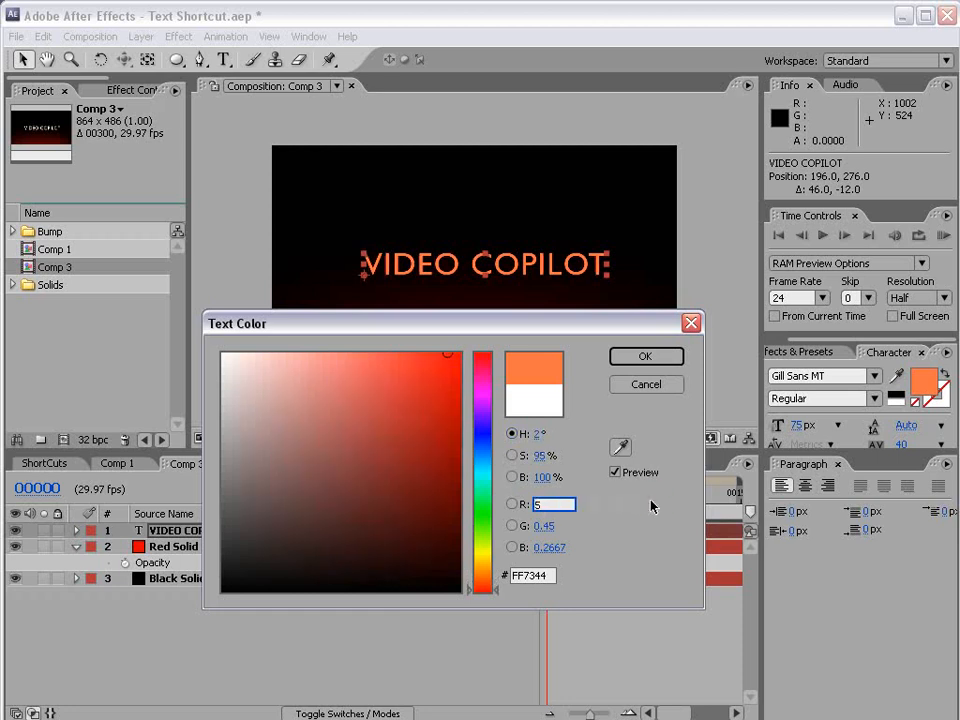
click(543, 525)
text(2)
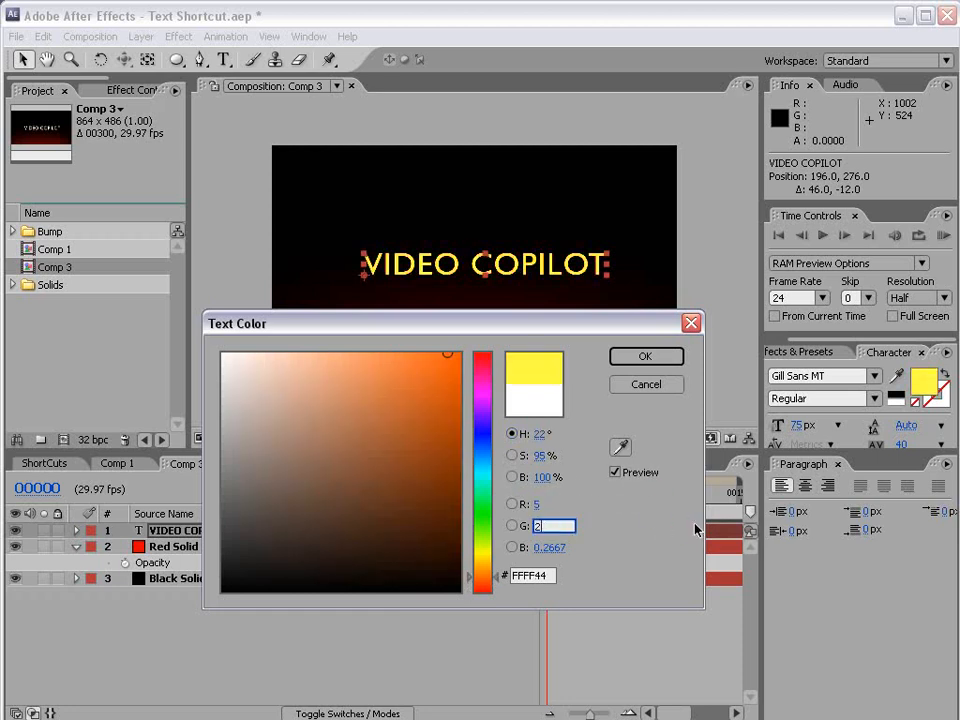
click(540, 547)
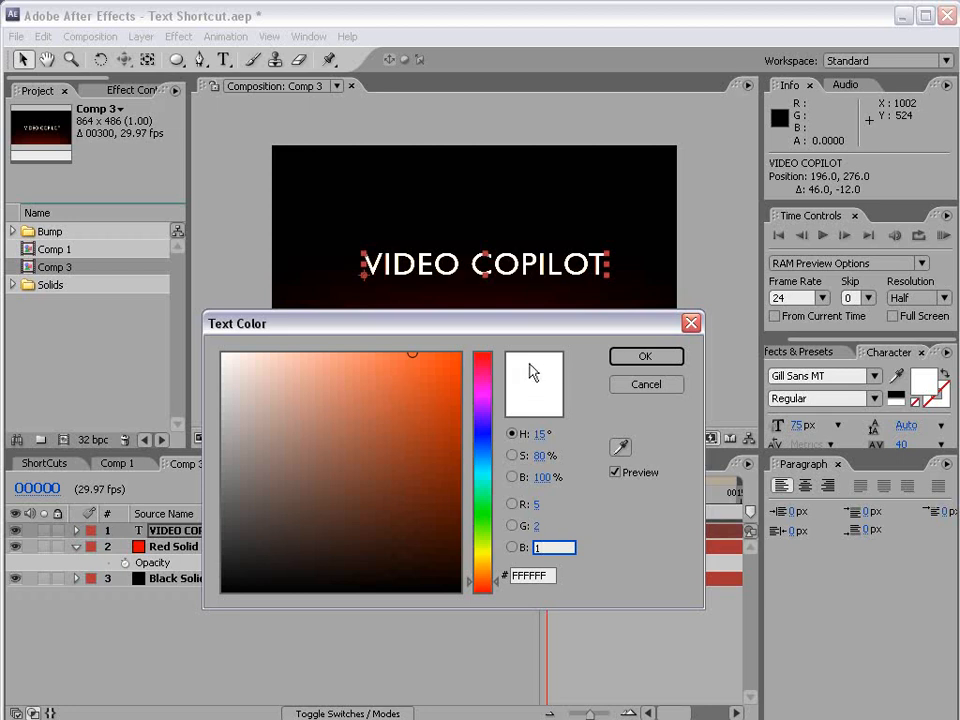
click(645, 357)
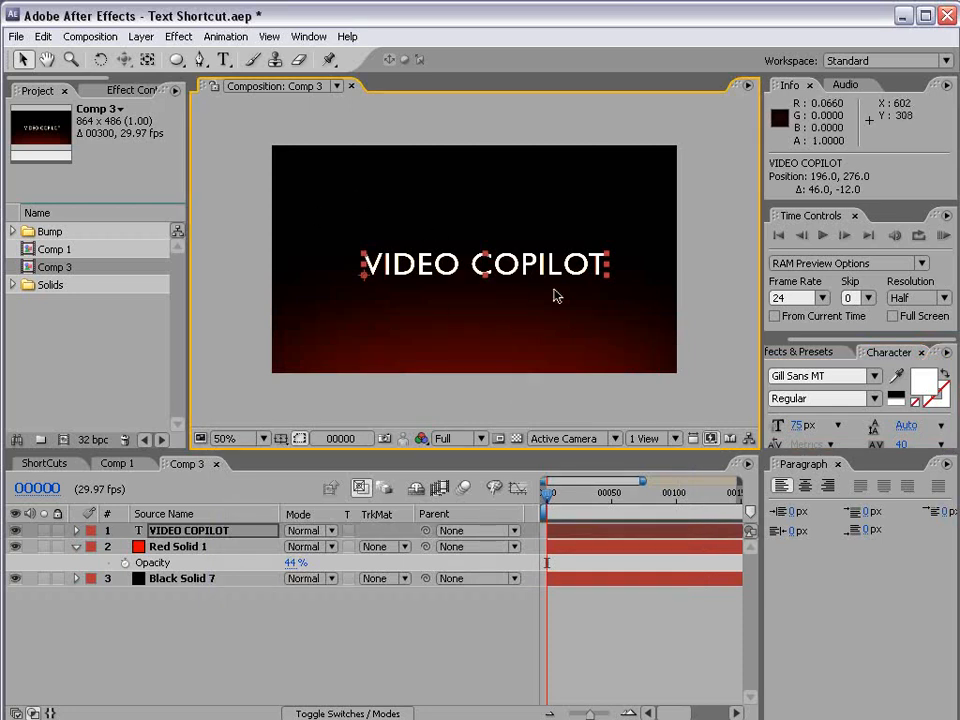
Try a Fast Blur with a blurriness of 12.0 on the VIDEO COPILOT text and remove the effect
click(178, 36)
mouse_move(221, 146)
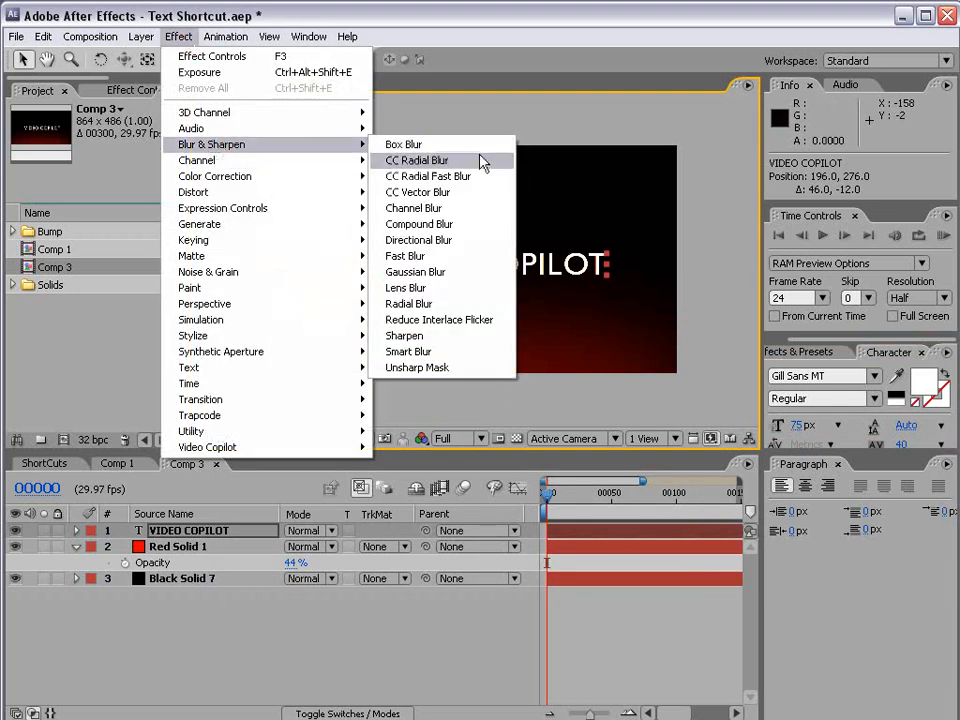
click(437, 256)
mouse_move(100, 156)
mouse_down()
mouse_move(115, 155)
mouse_move(93, 157)
mouse_move(102, 157)
mouse_up()
scroll(496, 244, up, 1)
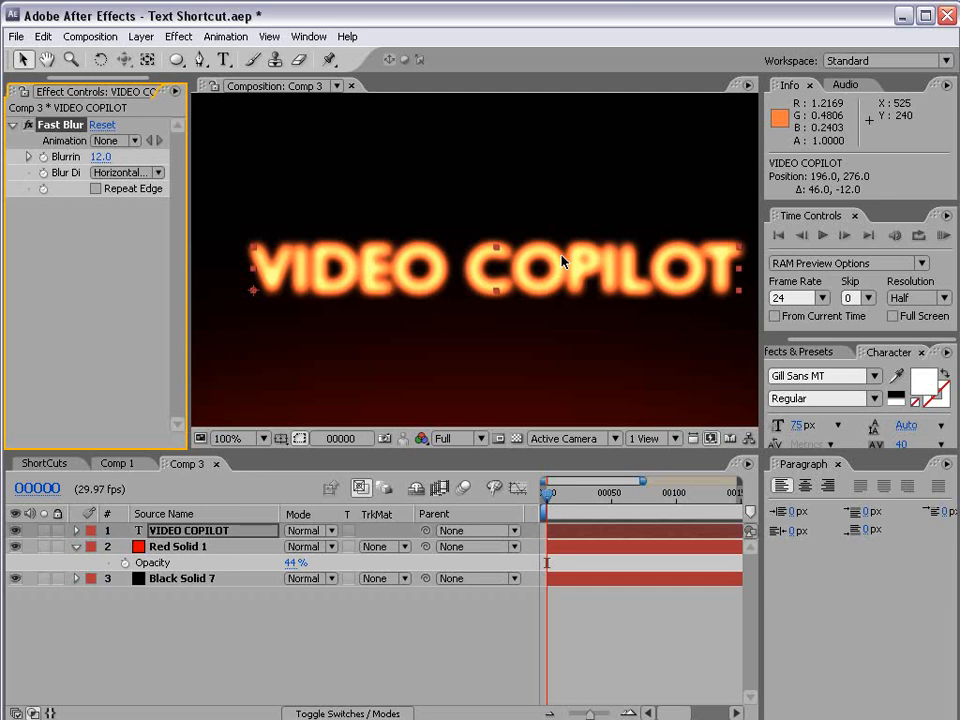
key(Delete)
scroll(500, 365, down, 1)
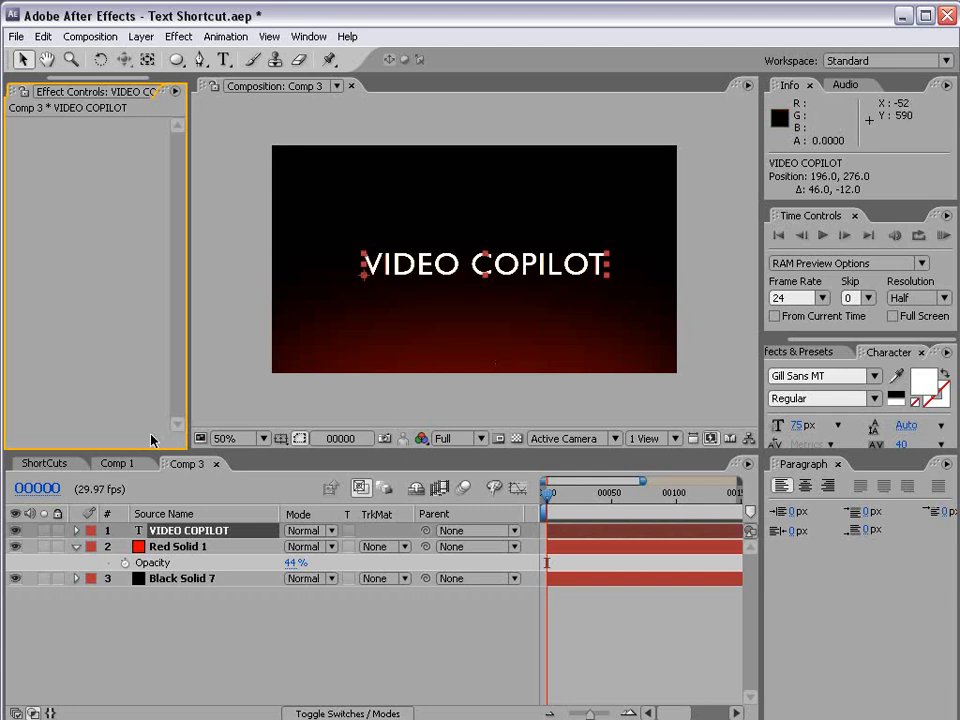
Enable per-character 3D on the VIDEO COPILOT text layer
click(77, 531)
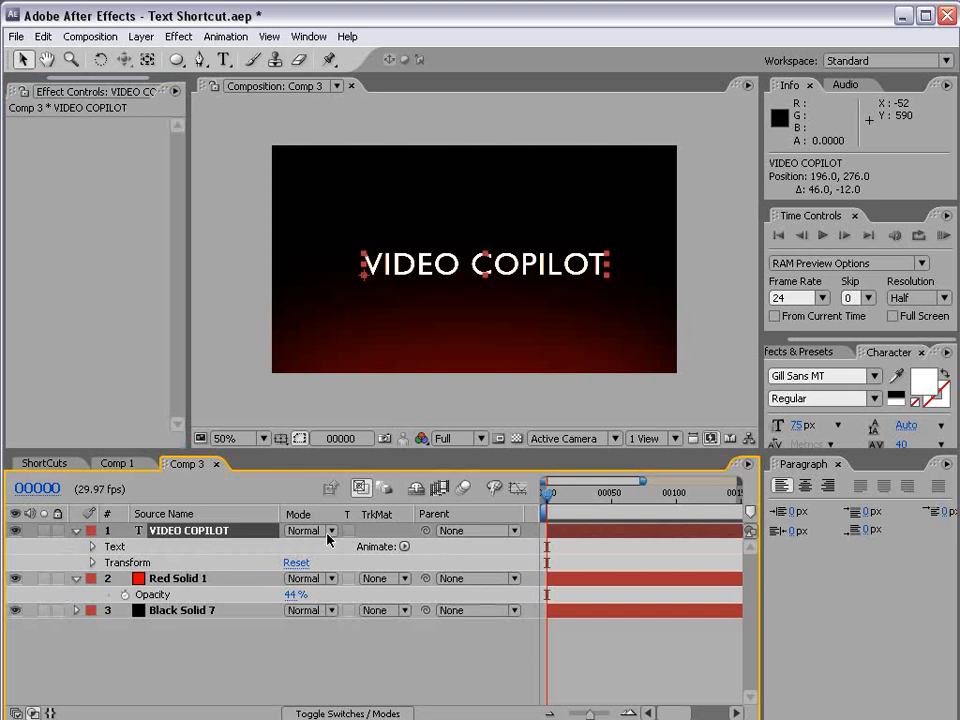
click(404, 547)
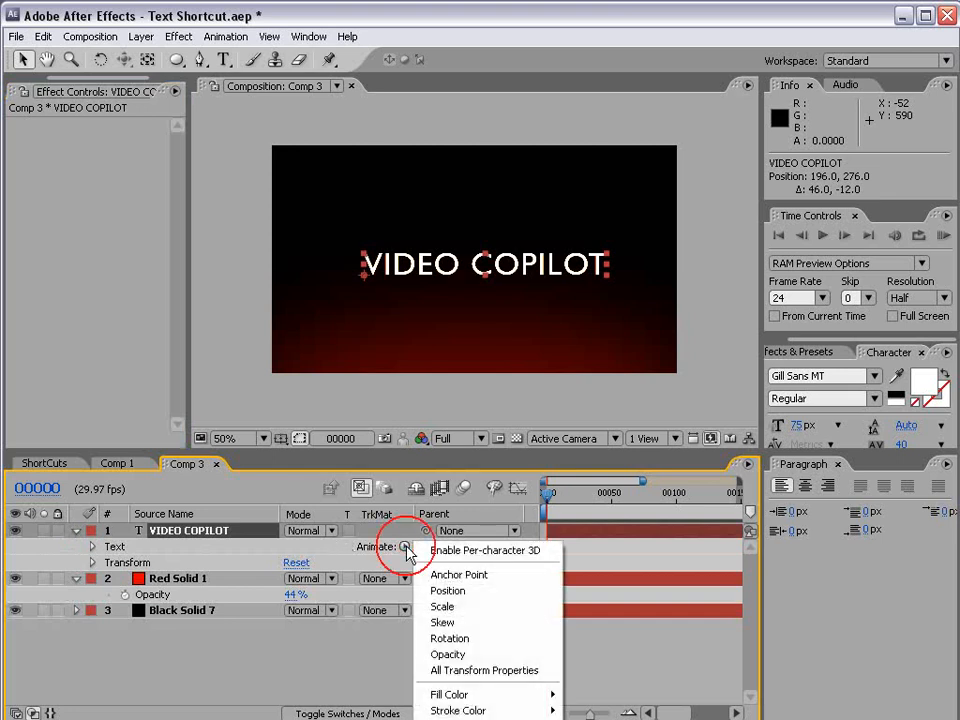
click(501, 553)
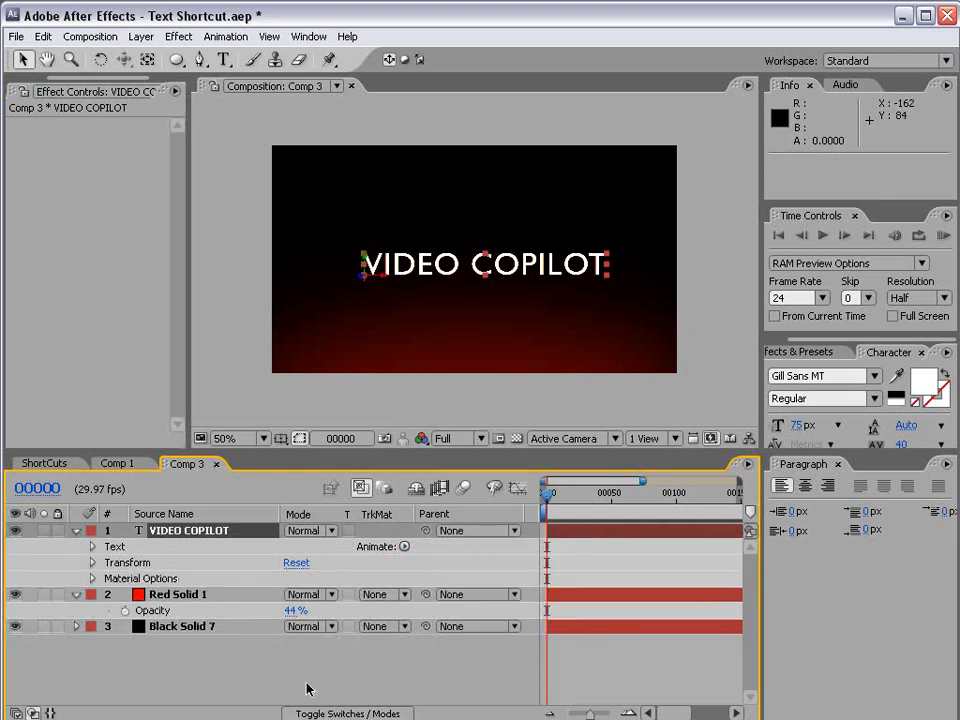
Add a Position animator to the text layer and add the Rotation property to the same animator
click(404, 547)
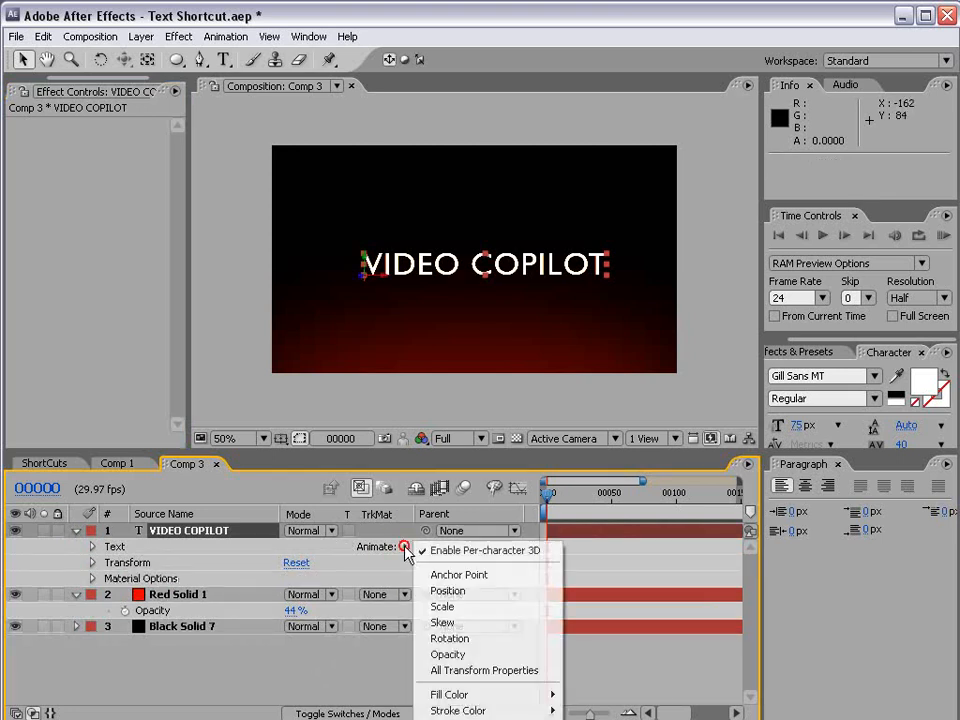
click(458, 590)
click(404, 610)
mouse_move(445, 613)
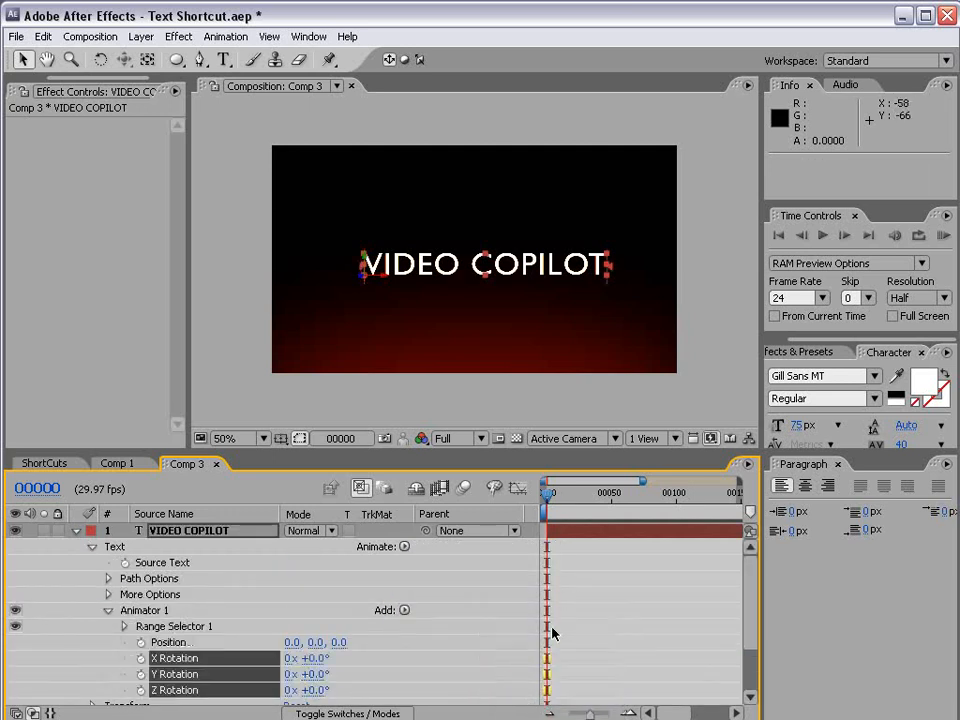
Create a new camera layer named Camera 1 with the 20mm preset
click(141, 36)
mouse_move(152, 56)
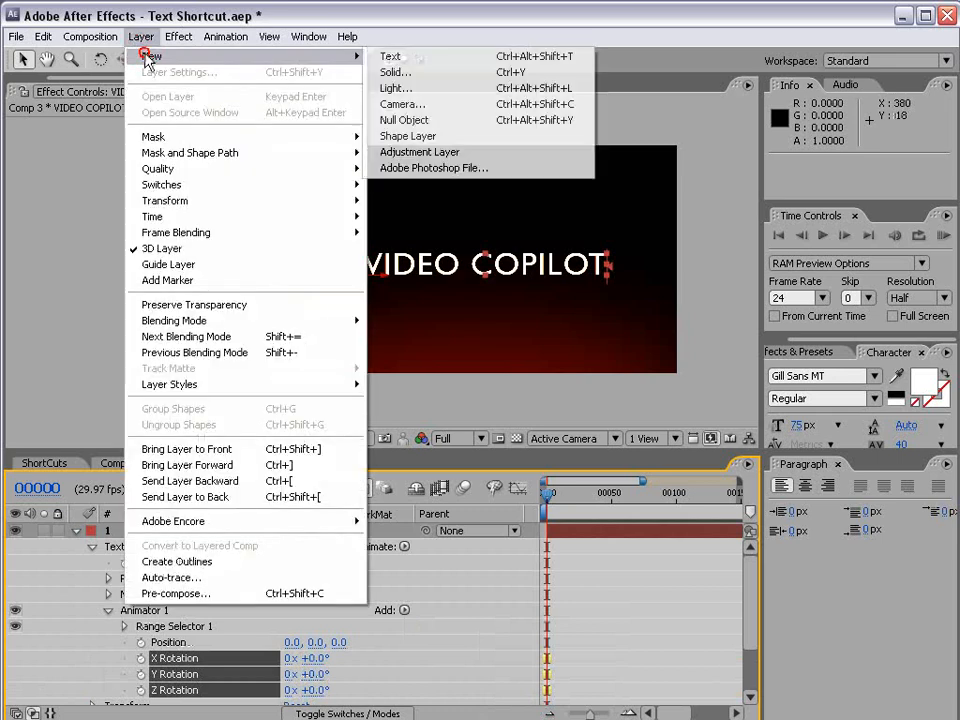
click(446, 103)
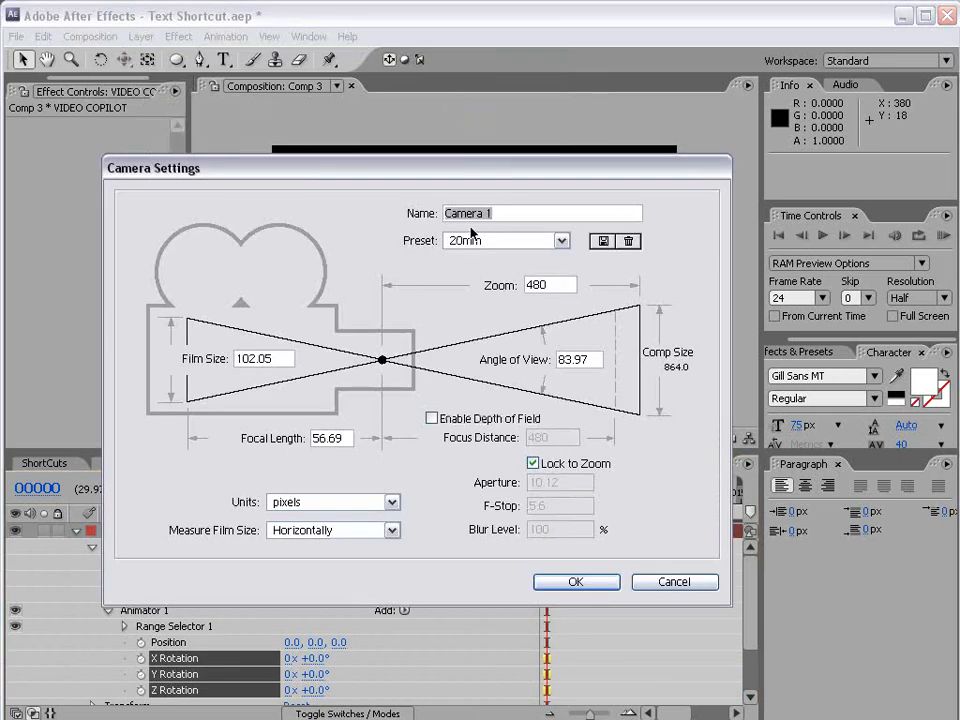
click(503, 240)
click(489, 294)
click(574, 581)
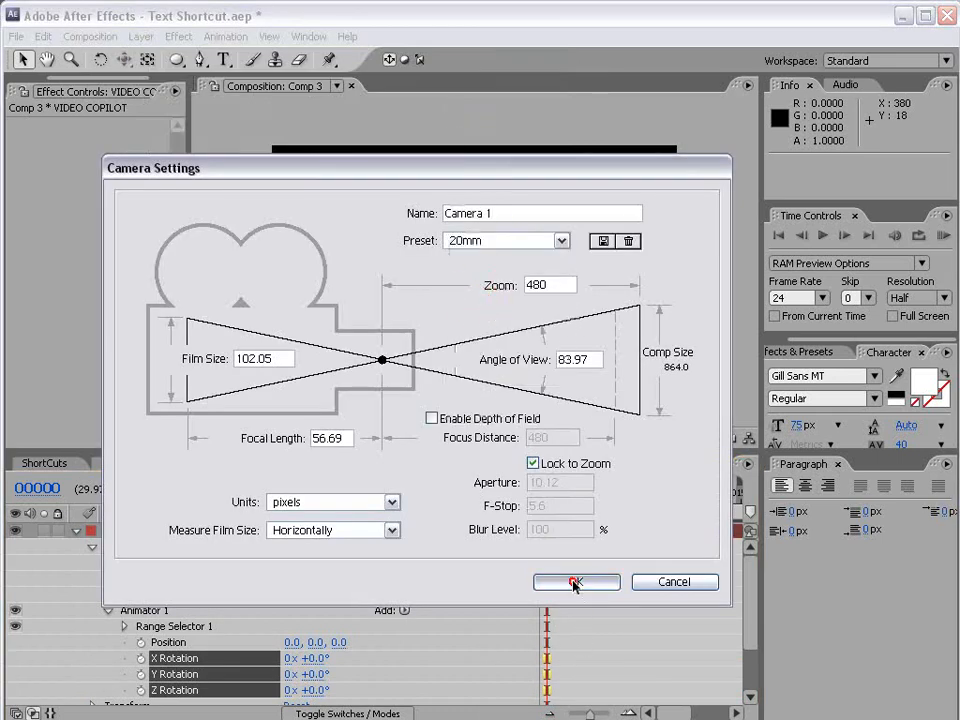
Set the text animator's Z position to -536 so the characters start in front of the camera
key(h)
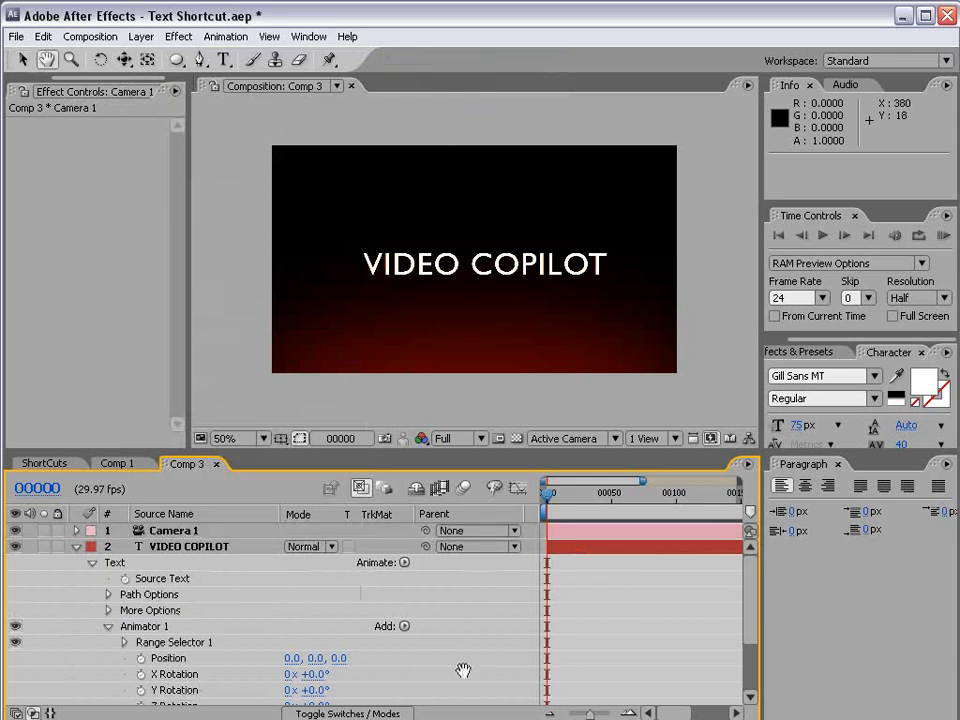
drag(461, 671, 471, 606)
key(v)
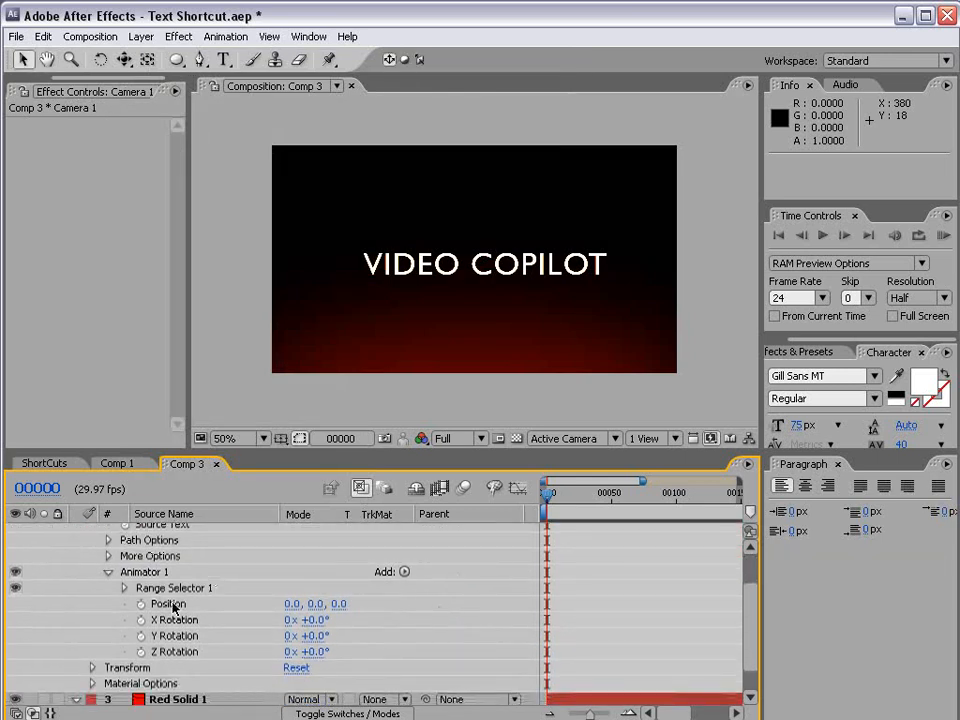
drag(340, 610, 44, 613)
drag(342, 614, 343, 604)
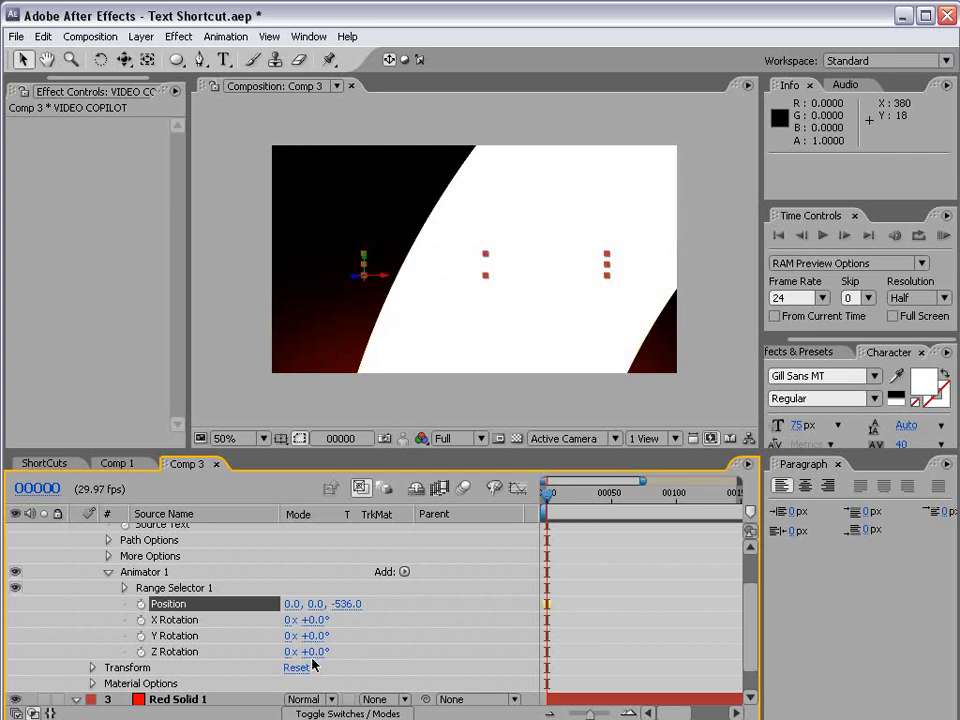
Undo the trial value change and set the text animator's X Rotation to 90 degrees
drag(318, 657, 338, 611)
key(ctrl+z)
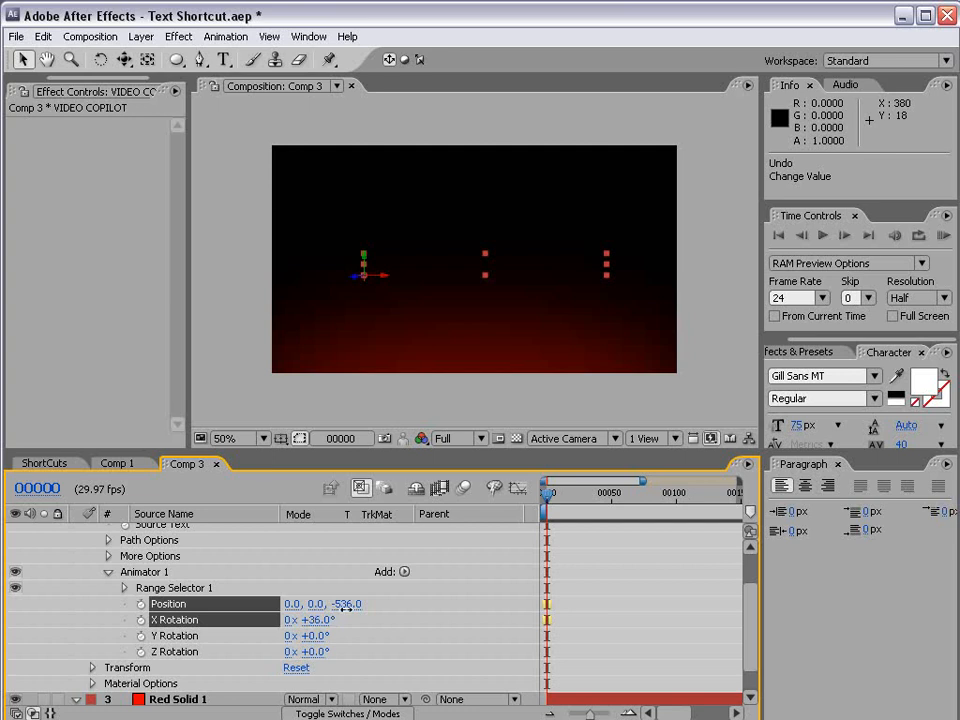
click(318, 620)
key(Return)
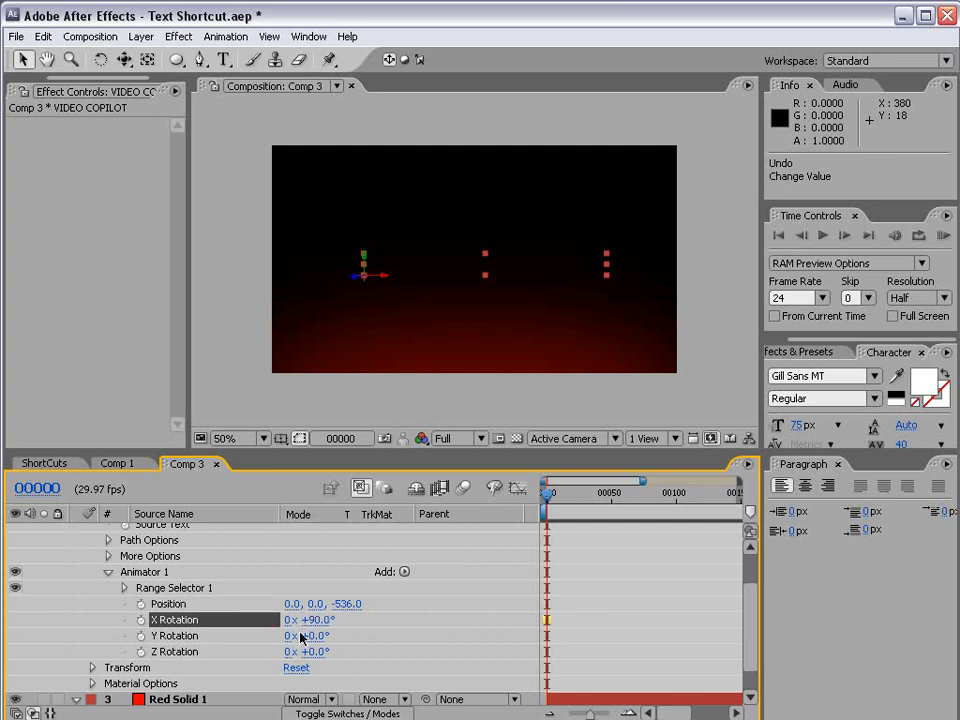
Set the shape of the text animator's Range Selector 1 to Ramp Up in its advanced options
click(126, 591)
scroll(306, 691, down, 1)
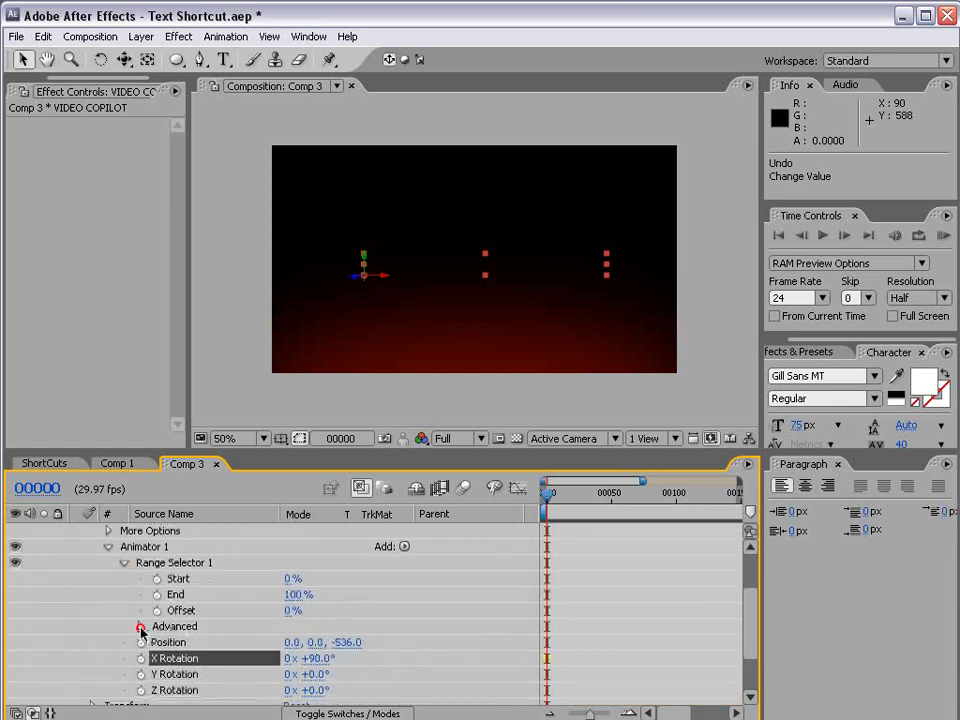
click(141, 628)
scroll(369, 624, down, 4)
scroll(236, 686, up, 1)
click(356, 617)
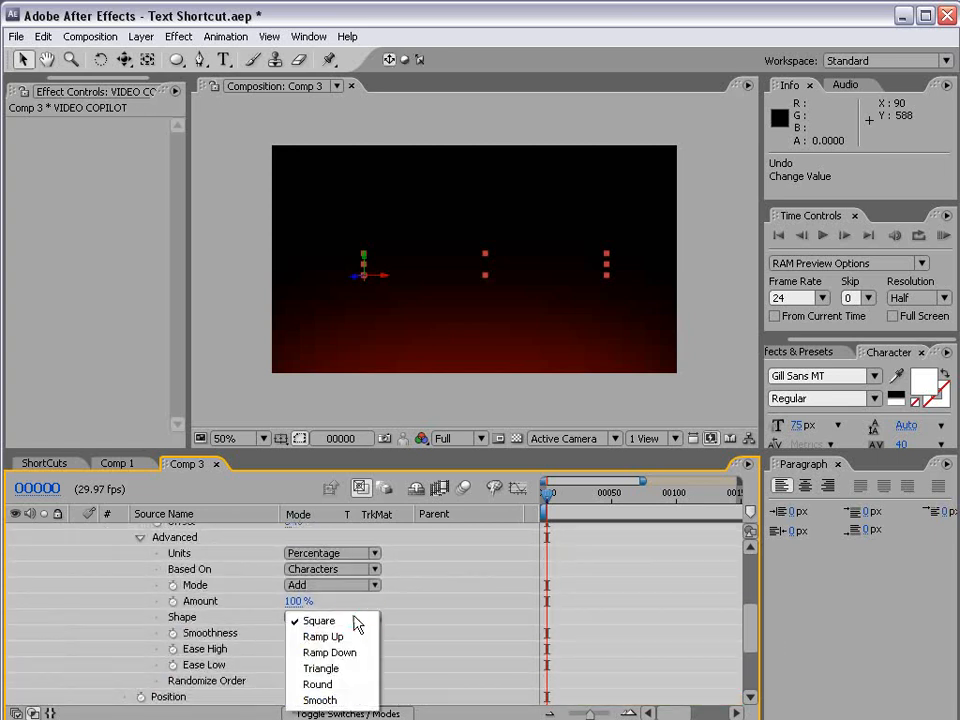
click(354, 637)
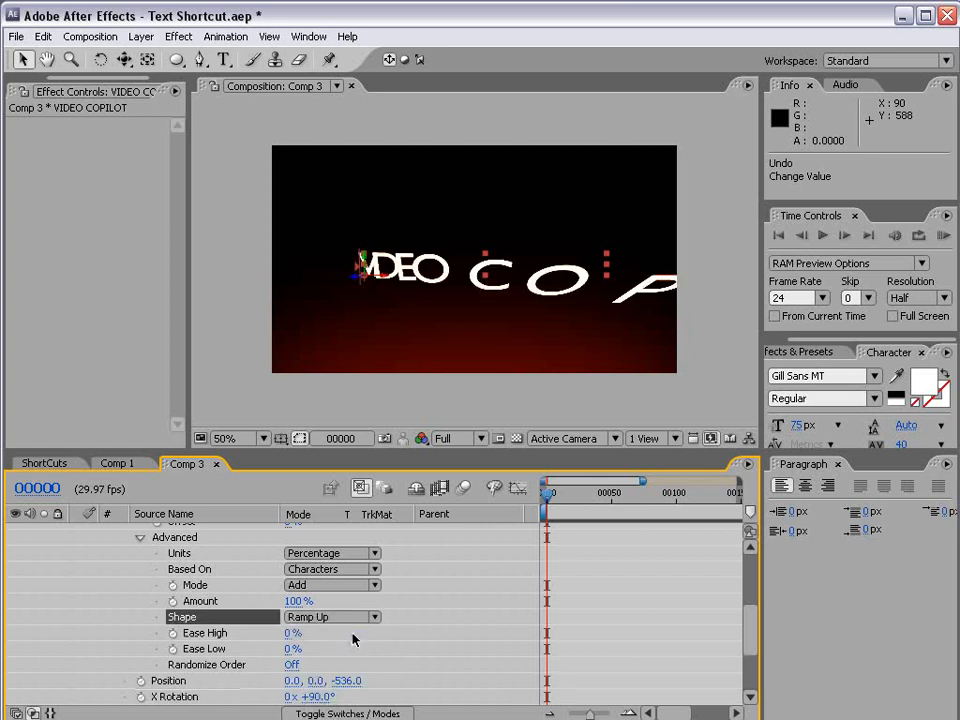
scroll(264, 647, up, 3)
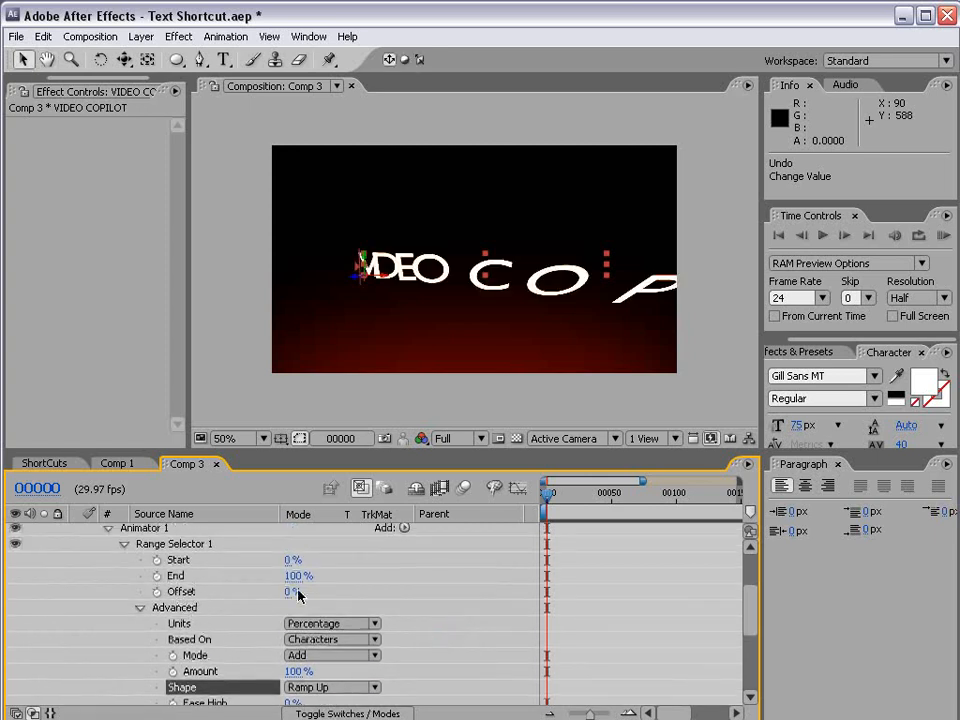
Keyframe the Offset of the text animator's Range Selector 1 from -100% at frame 0 to 100% at frame 33
mouse_move(286, 595)
mouse_down()
mouse_move(186, 593)
mouse_move(429, 606)
mouse_move(287, 611)
mouse_move(295, 611)
mouse_up()
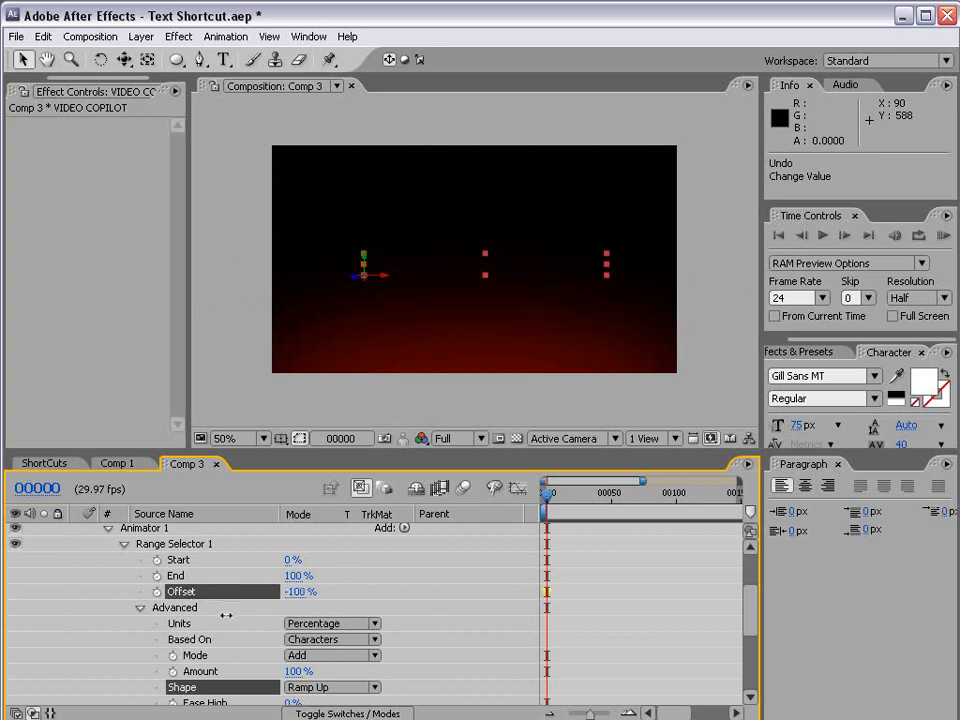
drag(226, 615, 230, 615)
click(156, 591)
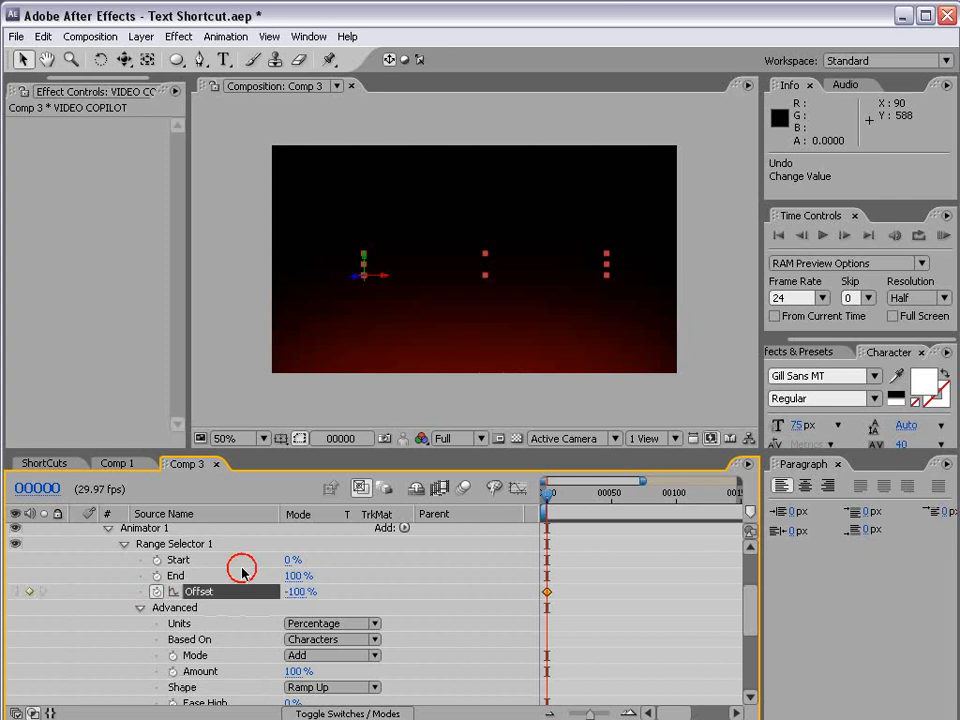
drag(547, 495, 590, 500)
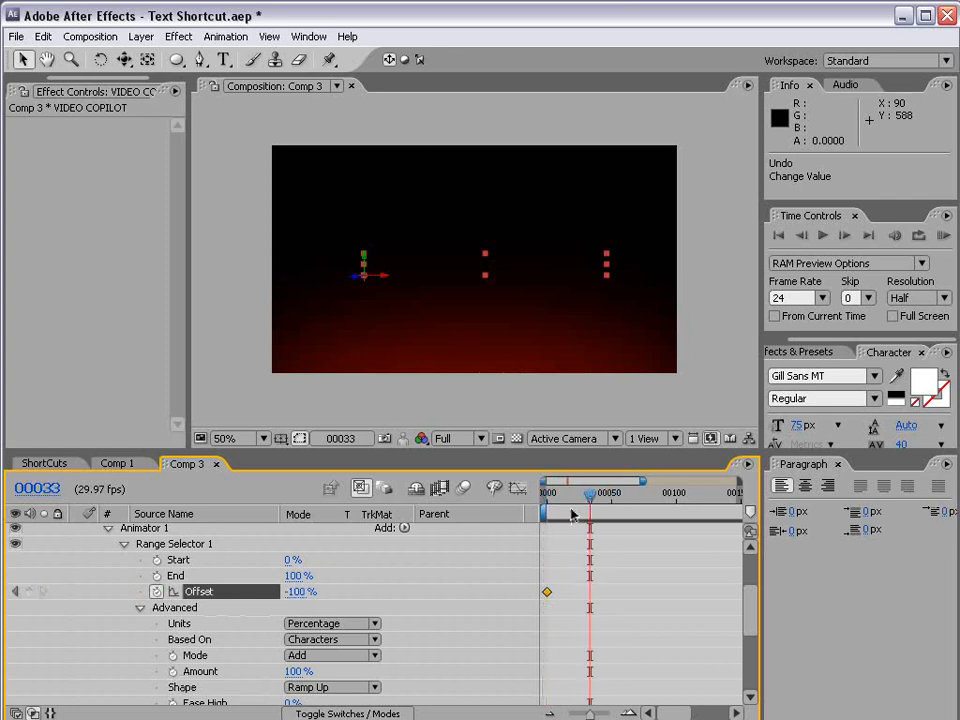
drag(294, 591, 533, 591)
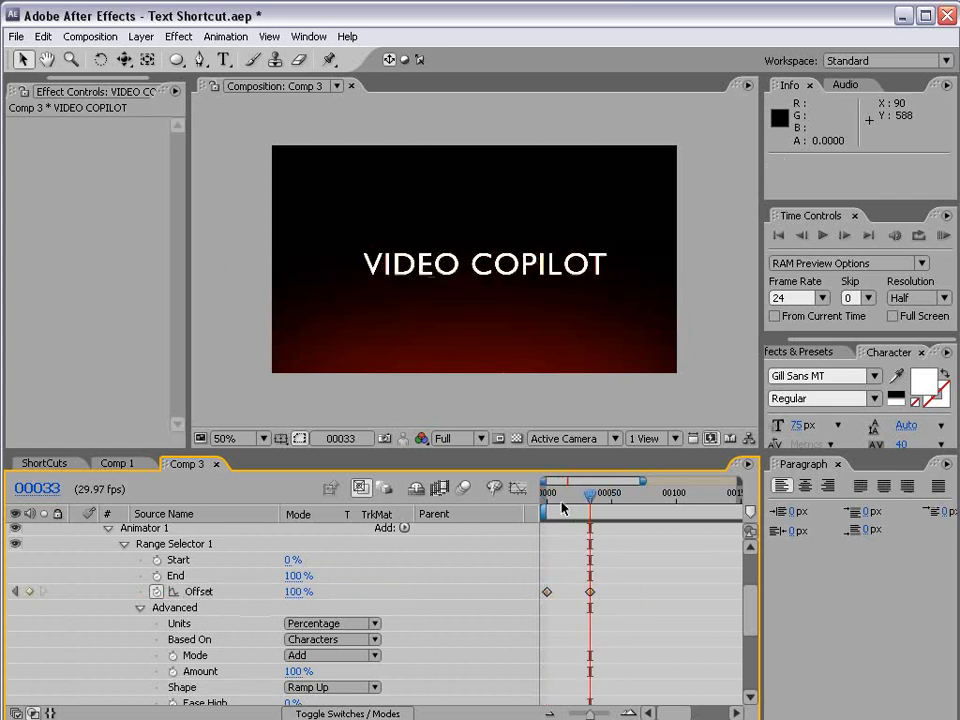
Set the text animator's Y Rotation to -76 degrees, viewing the characters mid-flight at frame 12
mouse_move(558, 496)
mouse_down()
mouse_move(585, 500)
mouse_move(562, 497)
mouse_up()
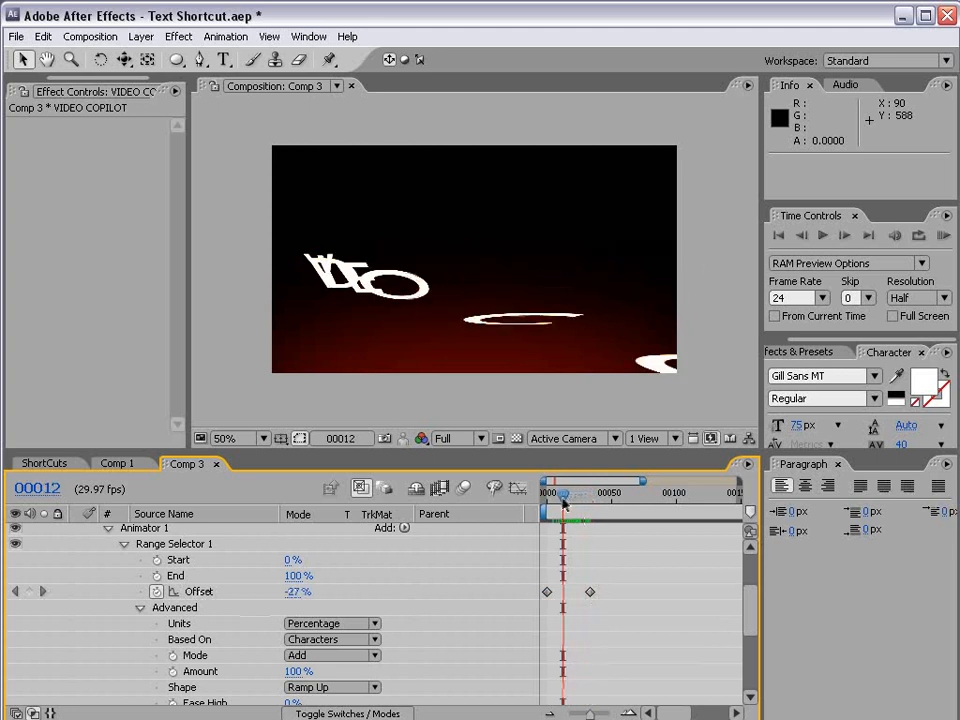
scroll(439, 643, down, 5)
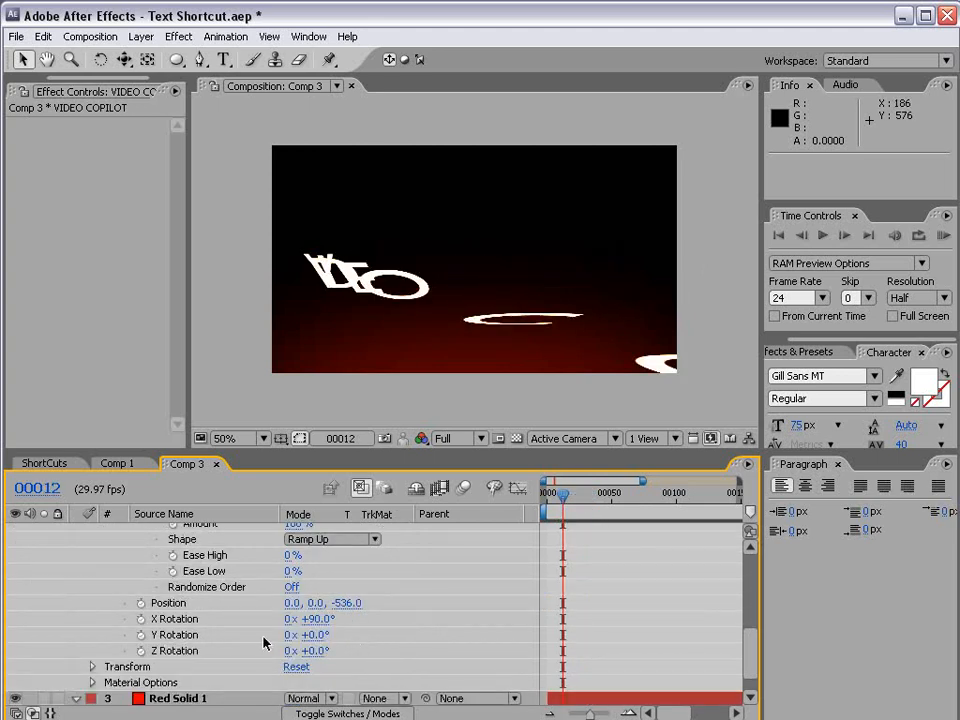
drag(318, 645, 270, 645)
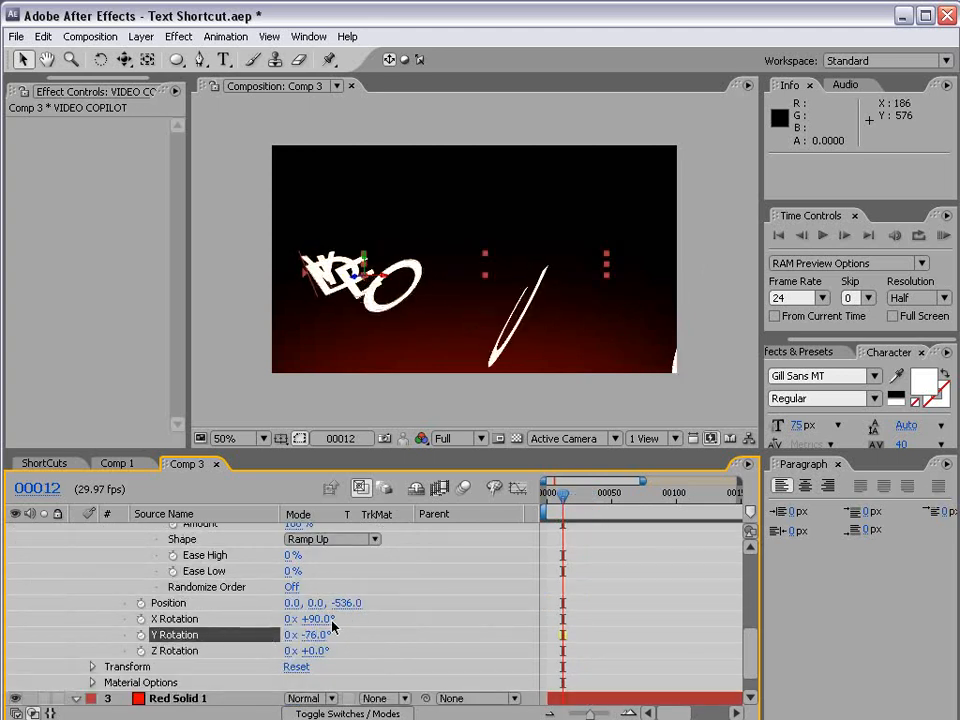
Enable motion blur for the VIDEO COPILOT text layer and the composition, and check it on the moving characters
scroll(378, 699, up, 5)
scroll(378, 699, up, 3)
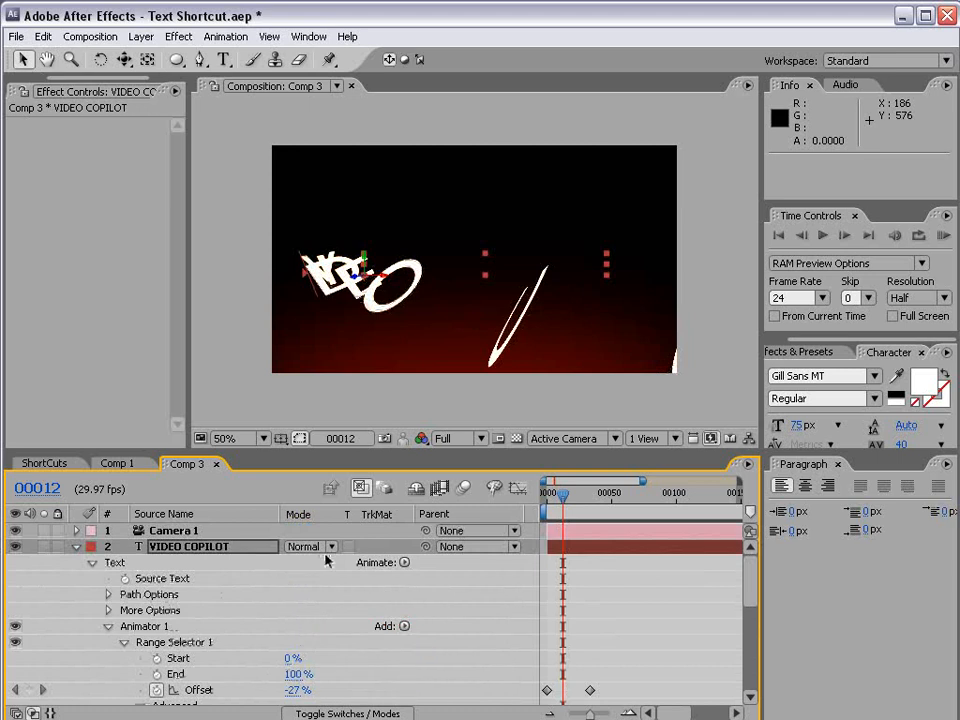
key(F4)
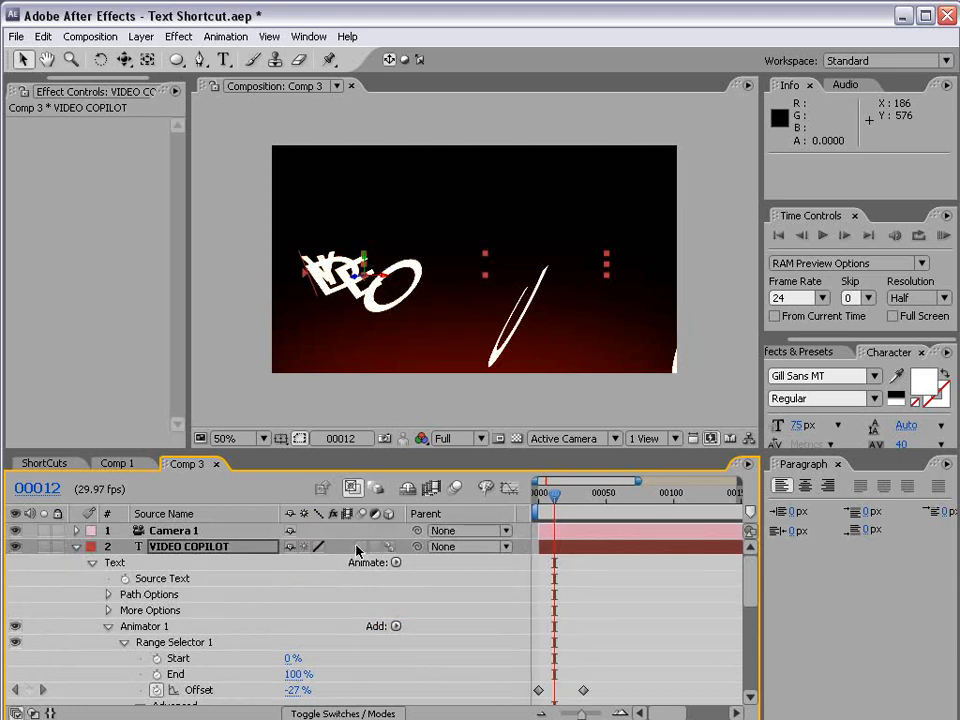
click(455, 489)
mouse_move(552, 514)
mouse_down()
mouse_move(576, 510)
mouse_move(556, 509)
mouse_up()
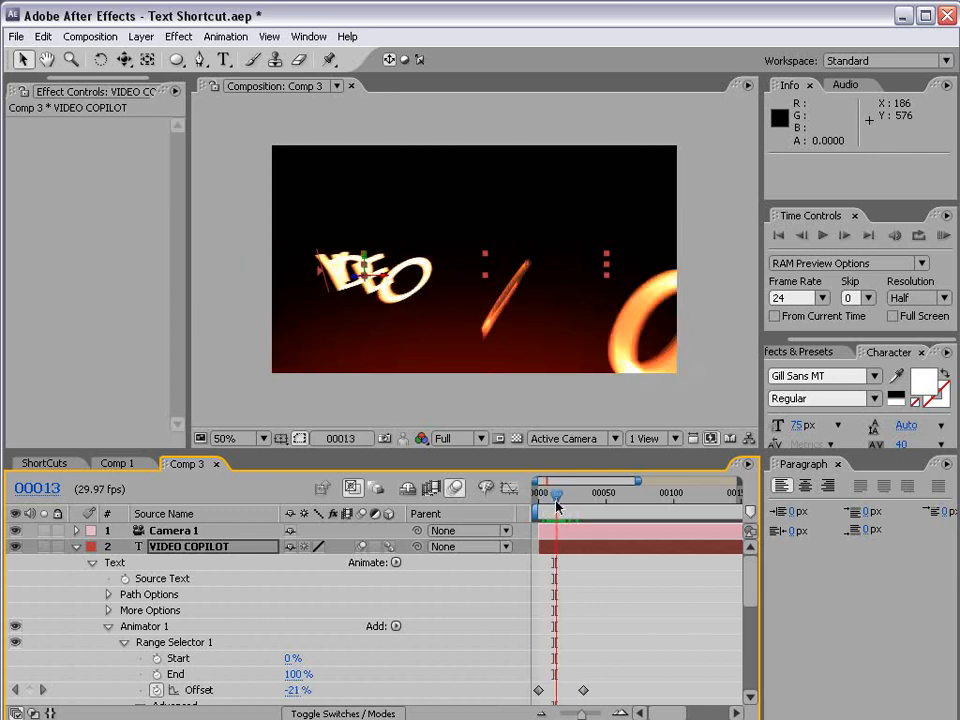
Track Camera 1 in depth to position 448, 255, -472 and scrub through the text animation to check the framing
key(y)
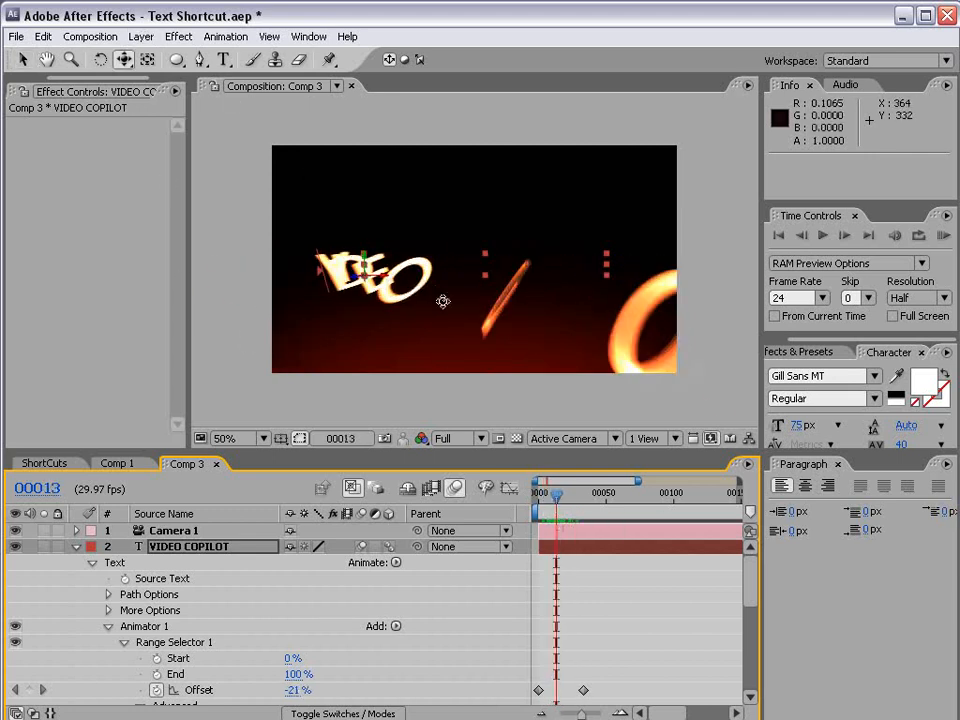
drag(128, 63, 189, 99)
drag(510, 323, 513, 423)
mouse_move(545, 503)
mouse_down()
mouse_move(538, 497)
mouse_move(569, 500)
mouse_move(557, 498)
mouse_up()
key(c)
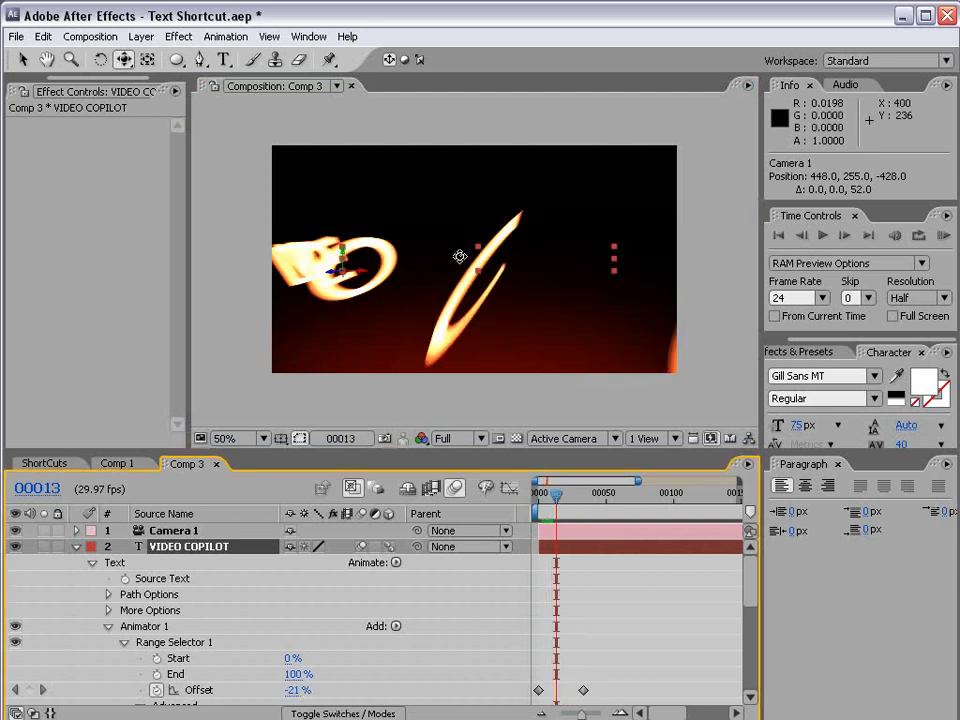
drag(469, 258, 470, 273)
click(553, 498)
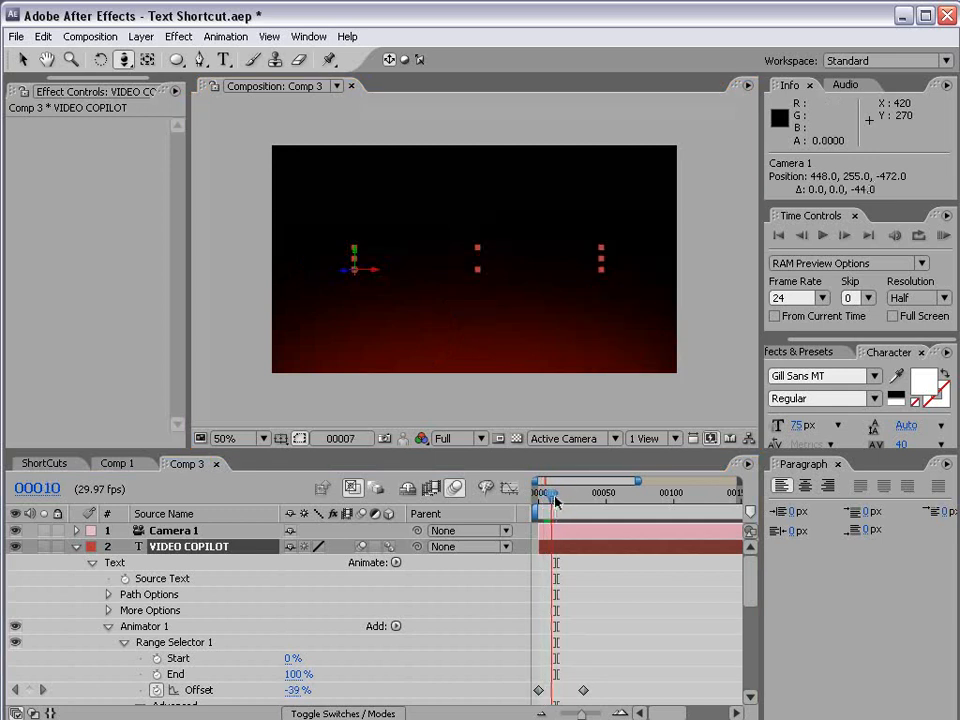
click(565, 500)
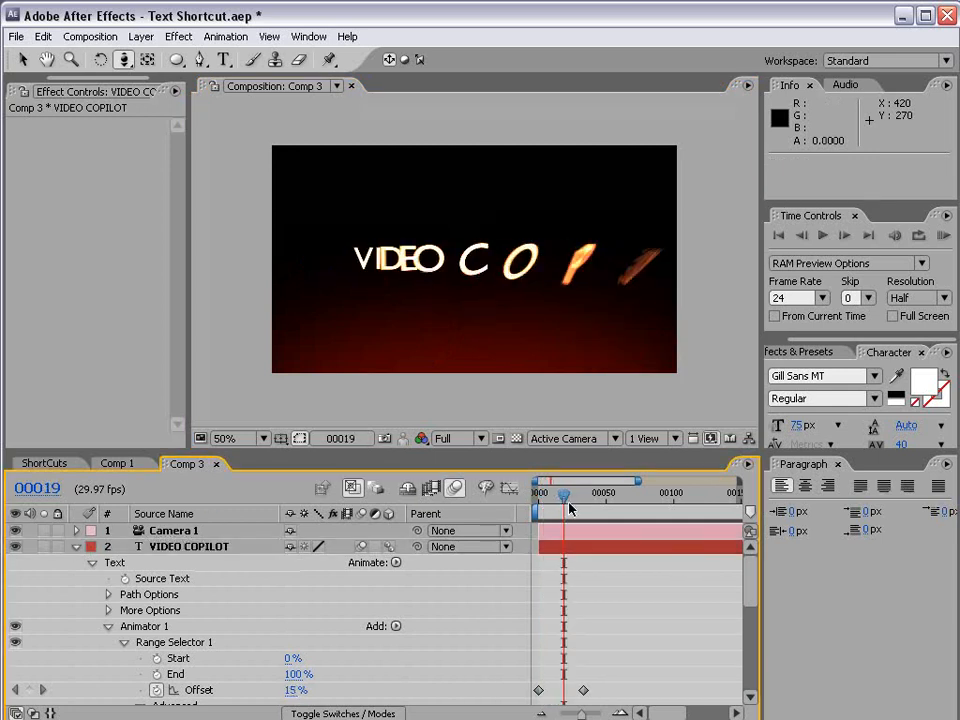
mouse_move(569, 504)
mouse_down()
mouse_move(554, 502)
mouse_move(587, 500)
mouse_up()
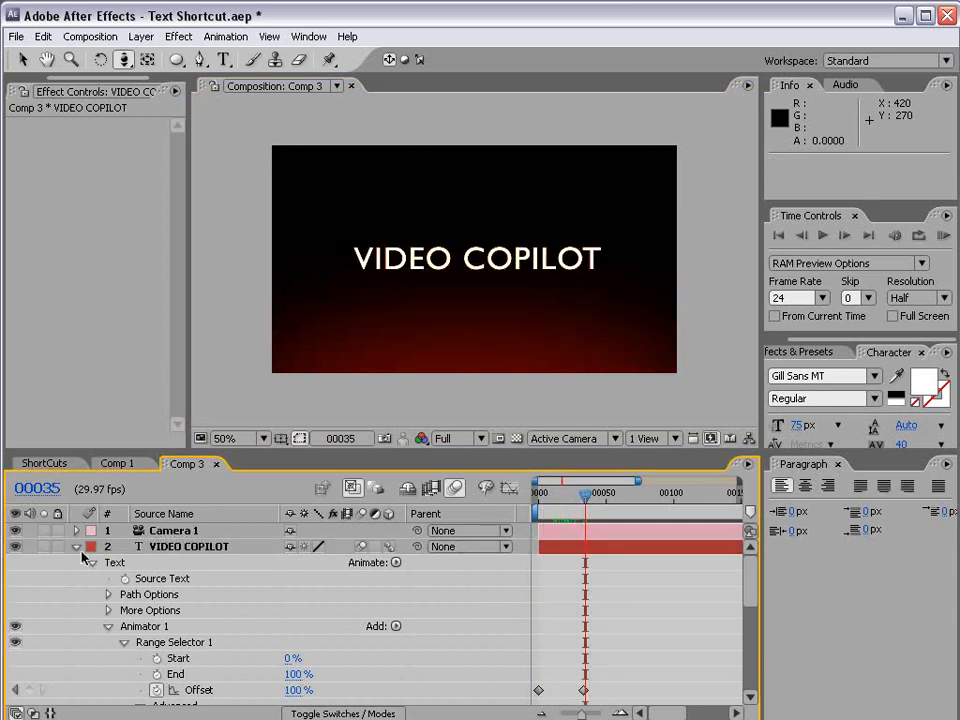
Collapse the text layer's properties and create an 864 x 486 solid in a bright orange colour
click(78, 548)
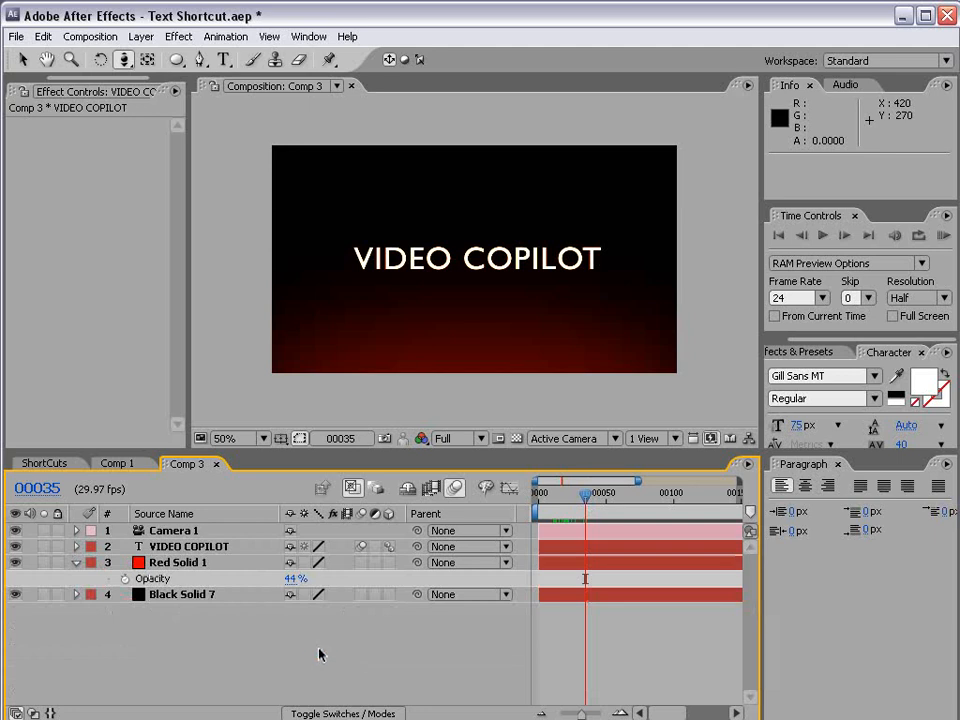
click(141, 36)
mouse_move(148, 62)
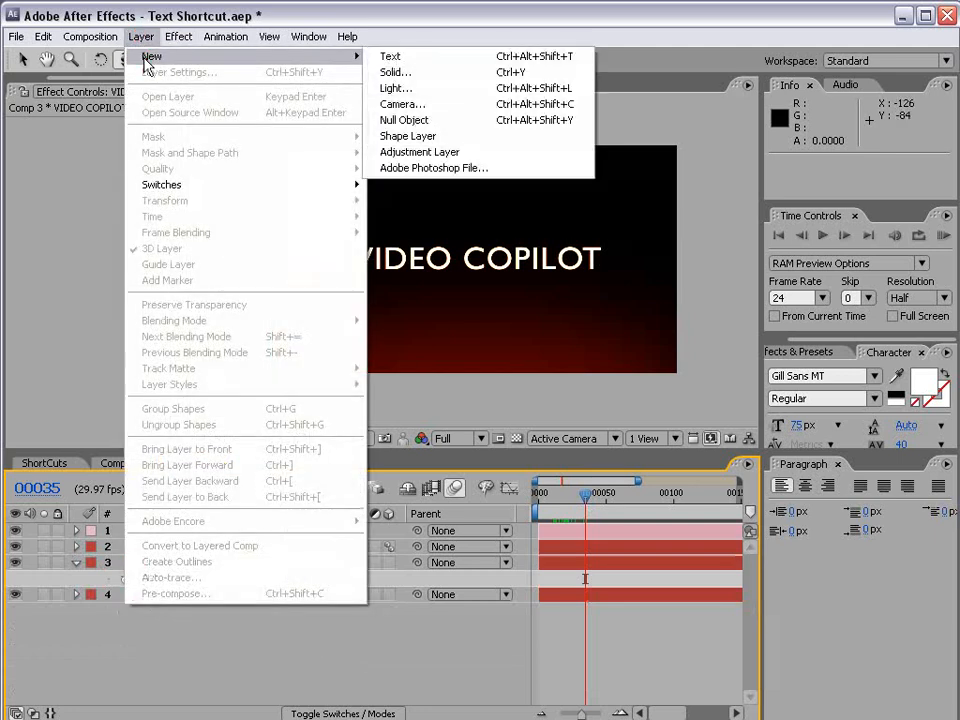
click(412, 71)
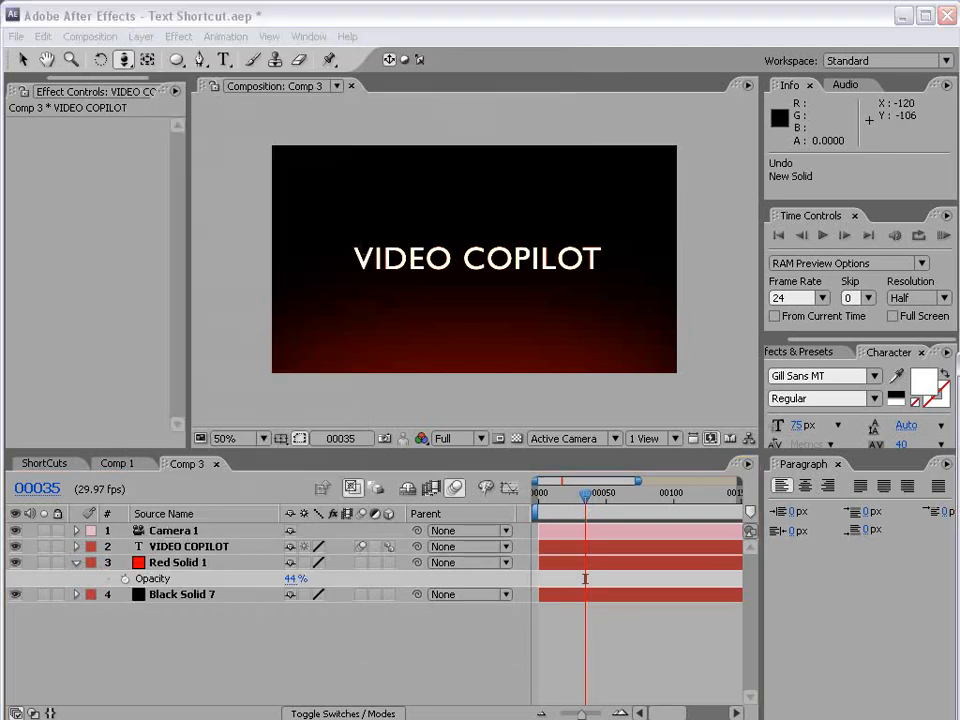
click(437, 418)
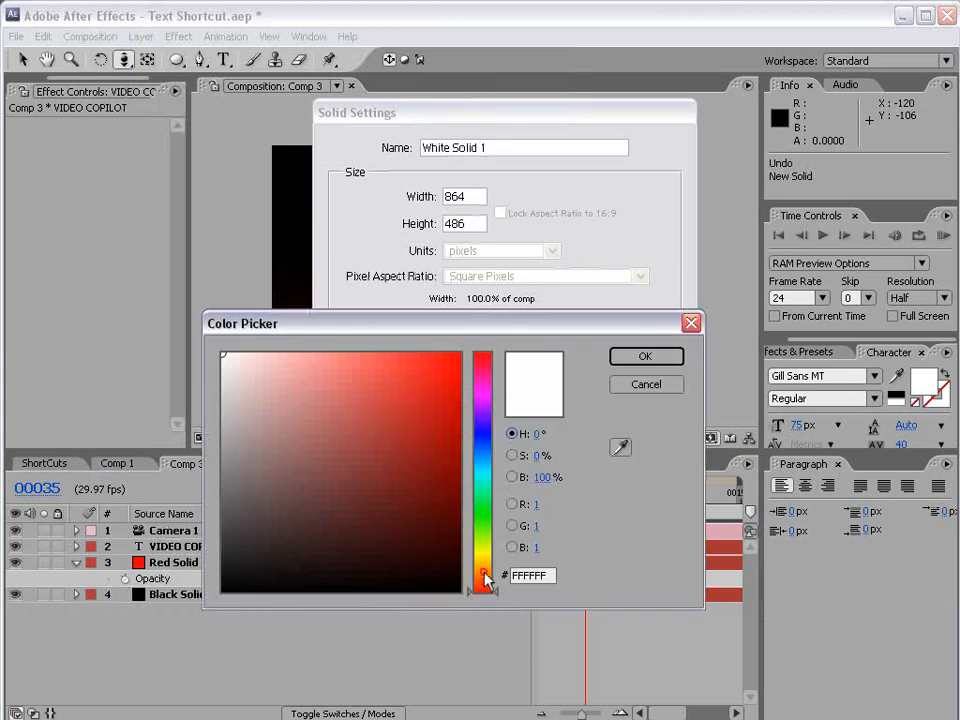
drag(485, 578, 485, 573)
click(326, 351)
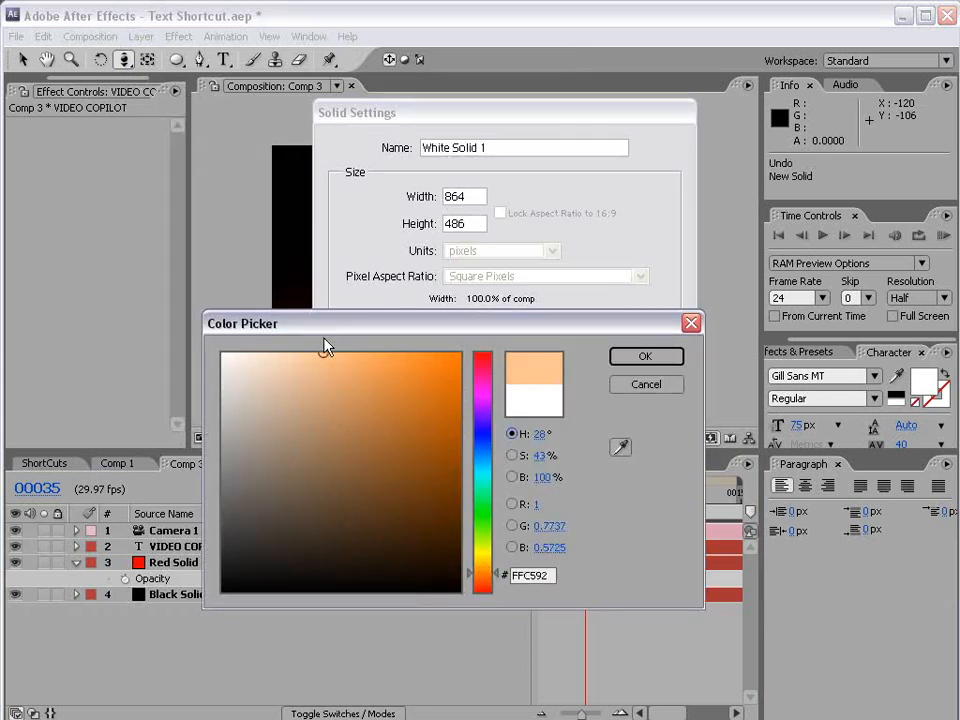
click(401, 352)
click(645, 357)
click(551, 454)
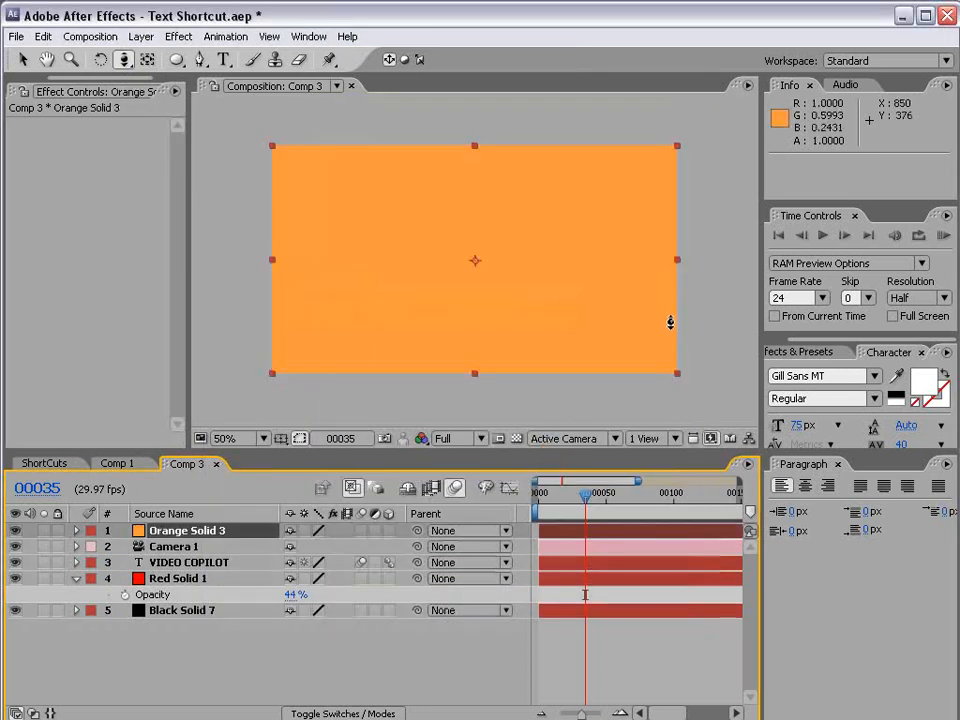
Apply the CC Particle World effect to the orange solid and turn its grid off
click(178, 36)
click(237, 316)
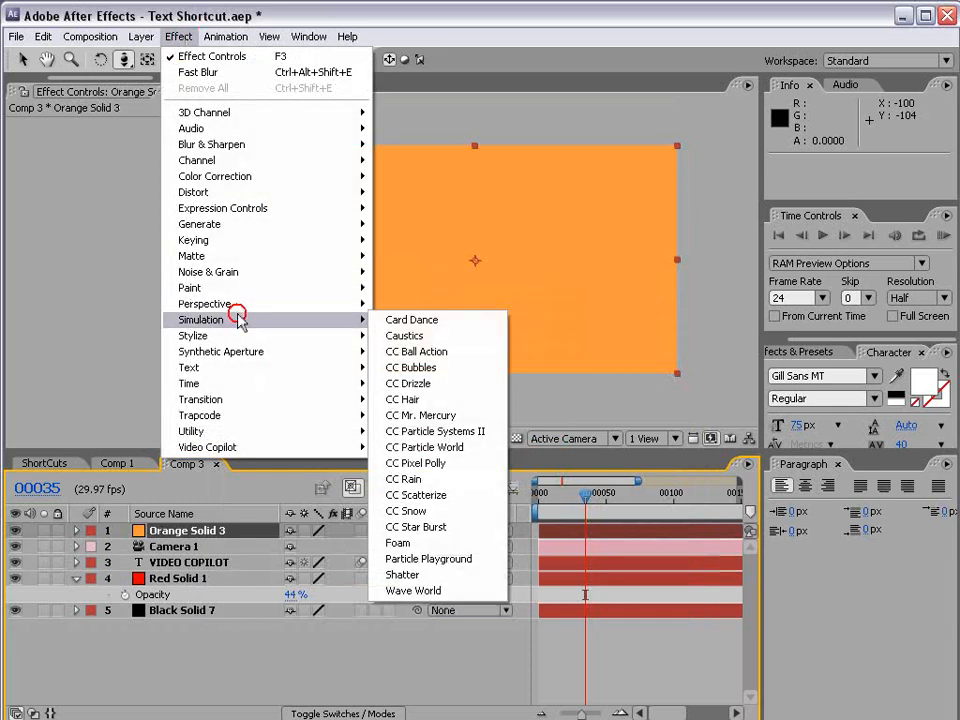
click(478, 448)
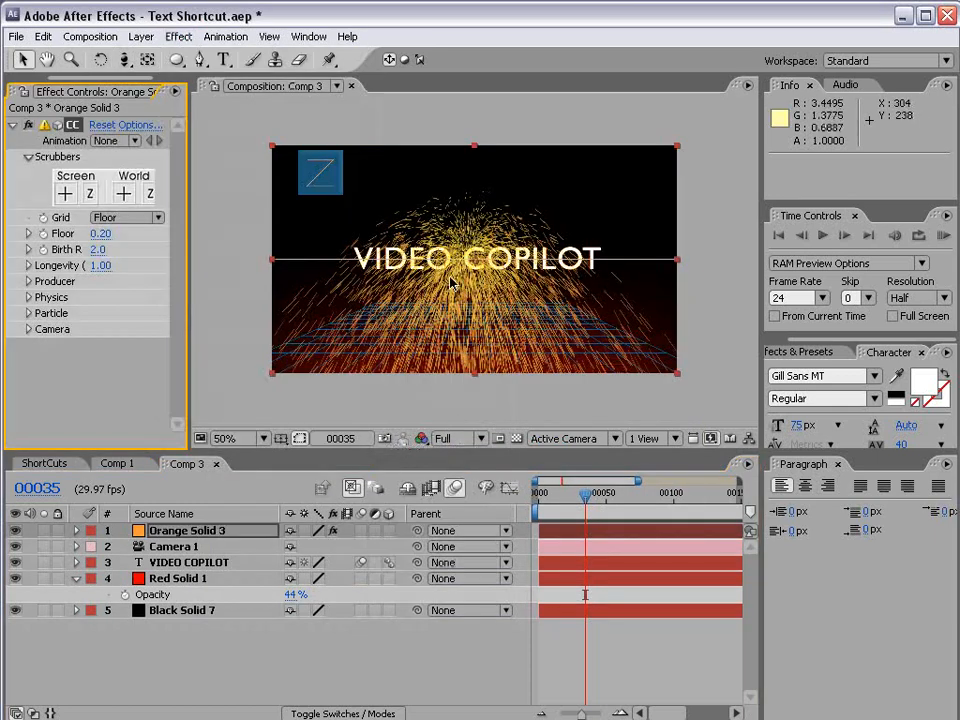
drag(189, 160, 263, 160)
click(150, 141)
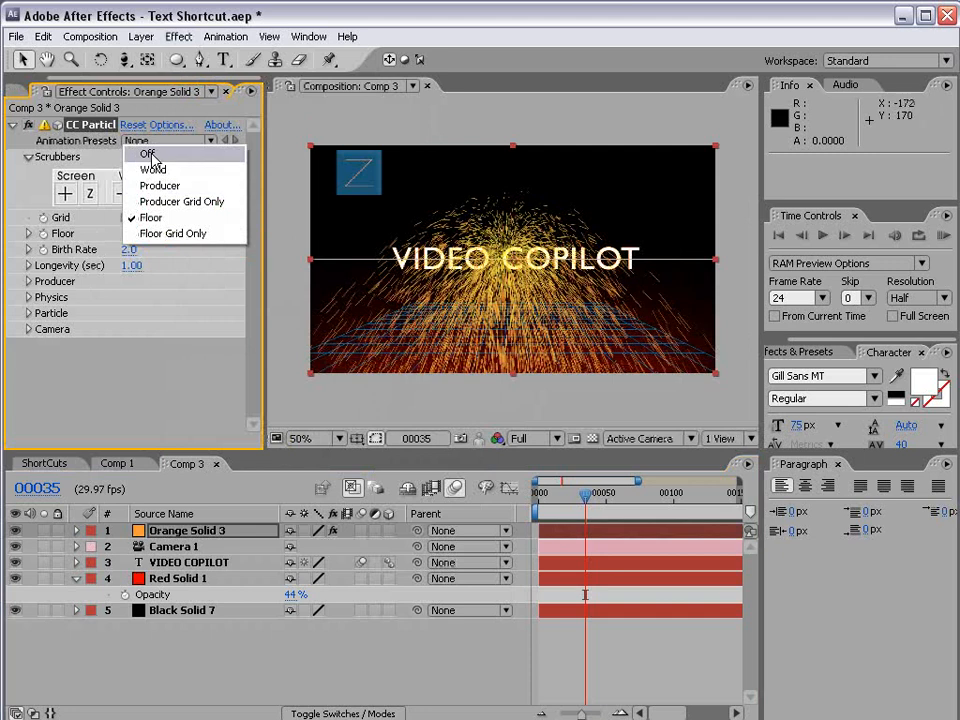
click(149, 155)
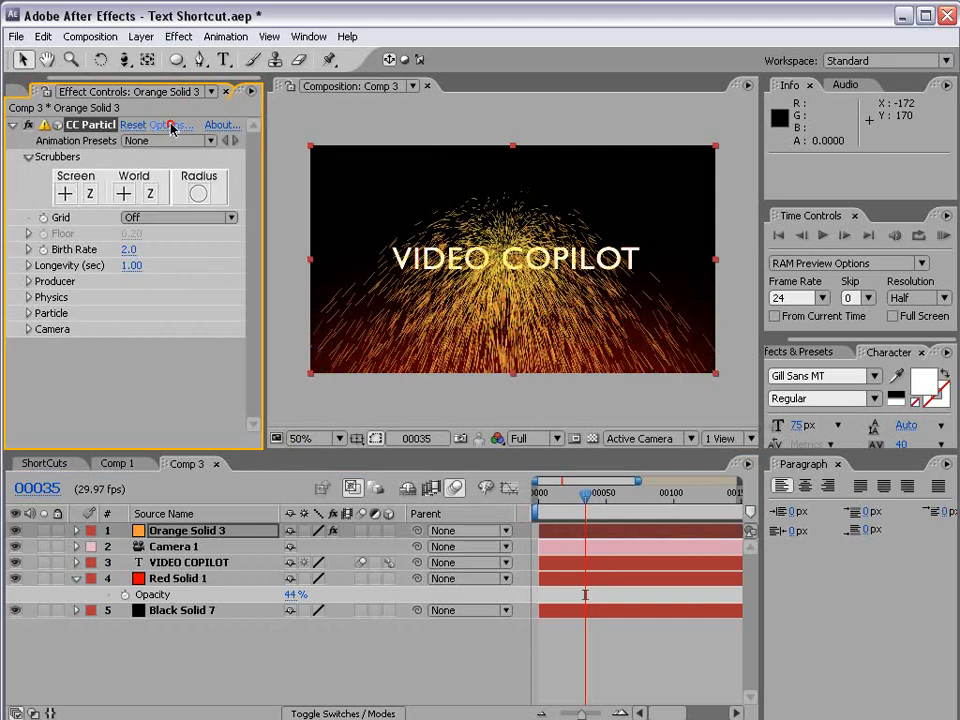
Turn on Force Motionblur in the particle effect's rendering options
click(172, 128)
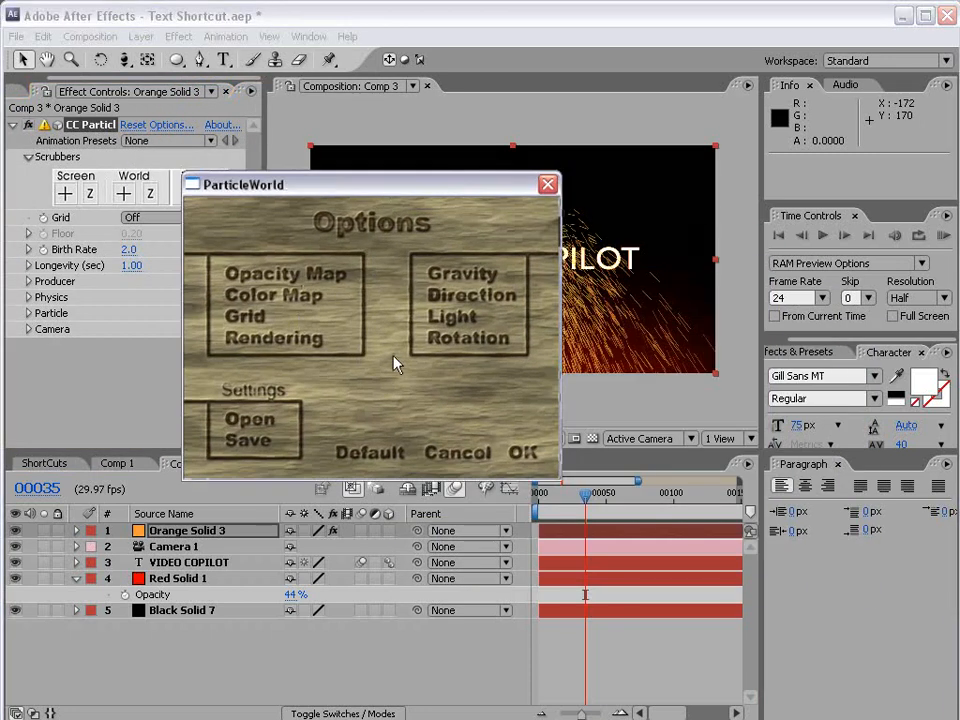
click(290, 338)
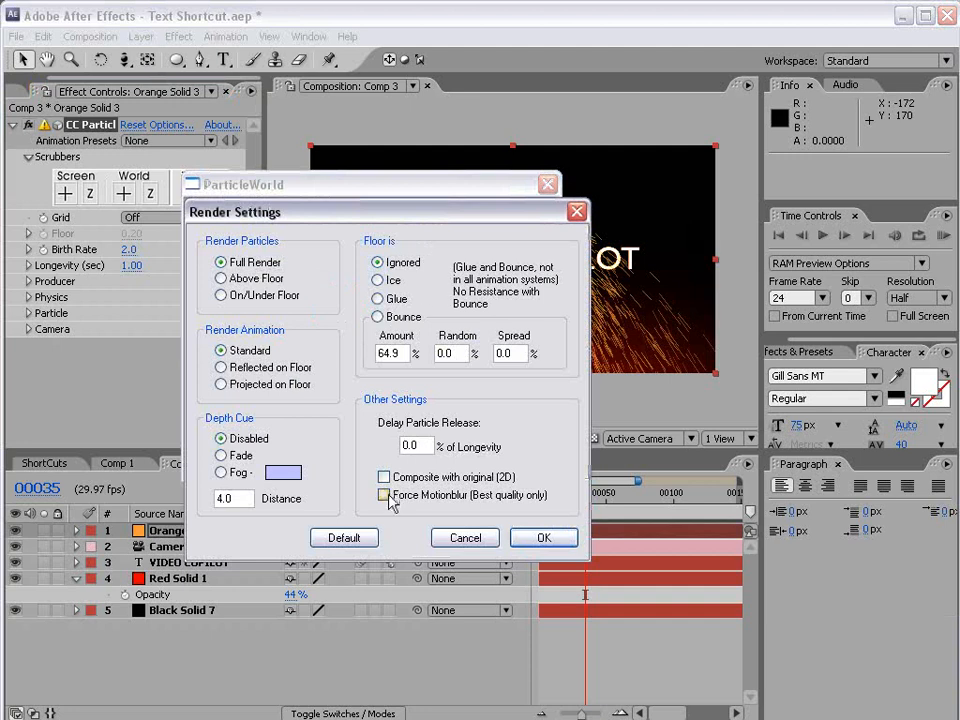
click(543, 538)
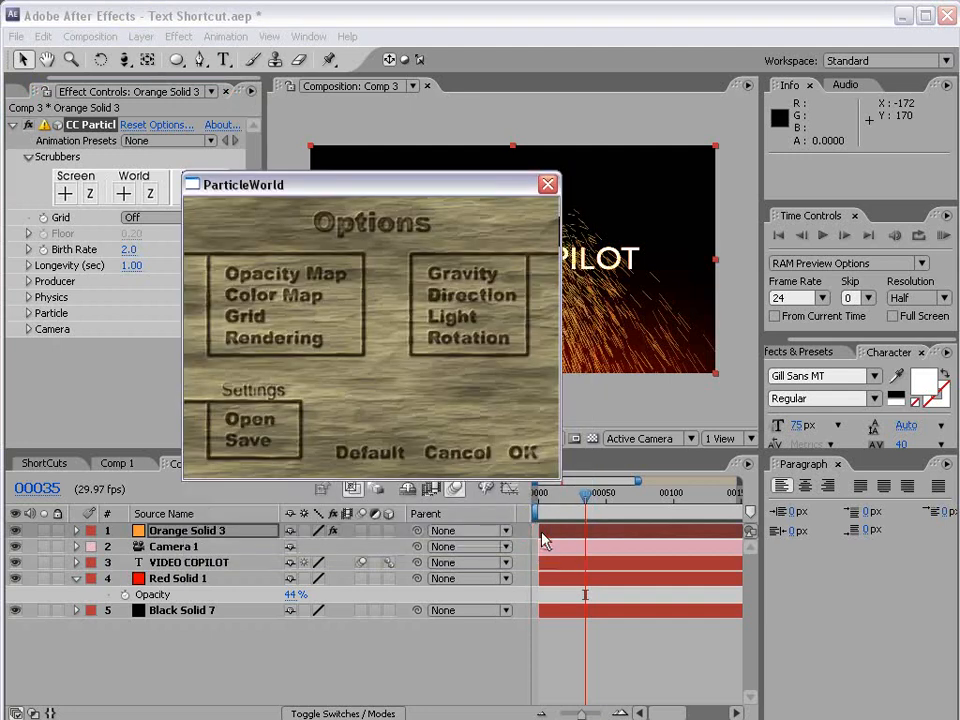
Set the particle opacity map to the Fade Out preset and accept the effect's options
click(265, 268)
click(311, 435)
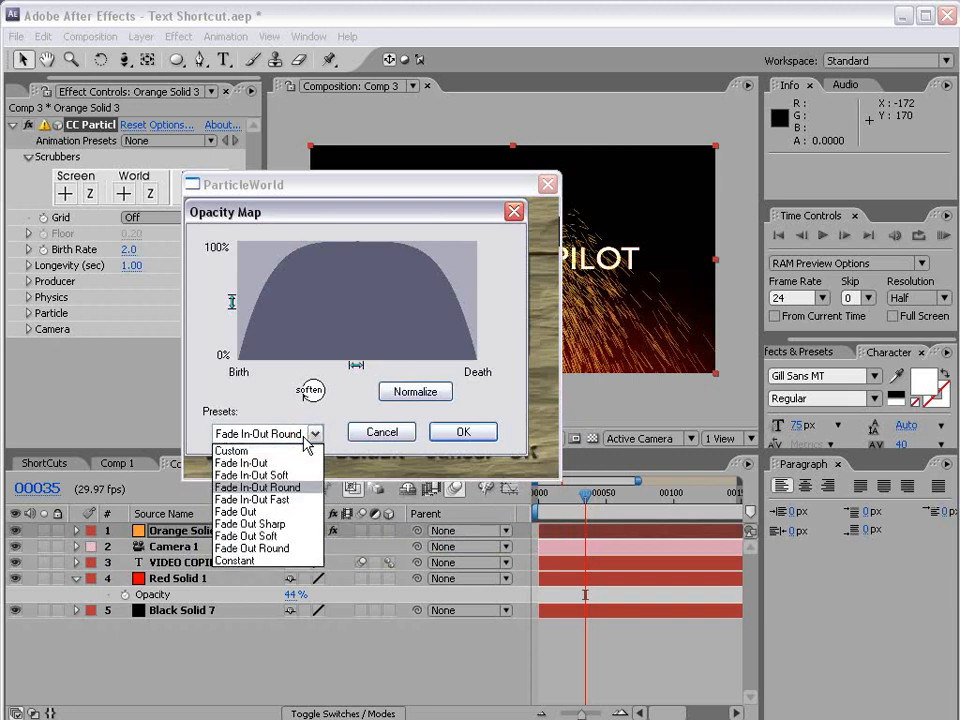
click(277, 511)
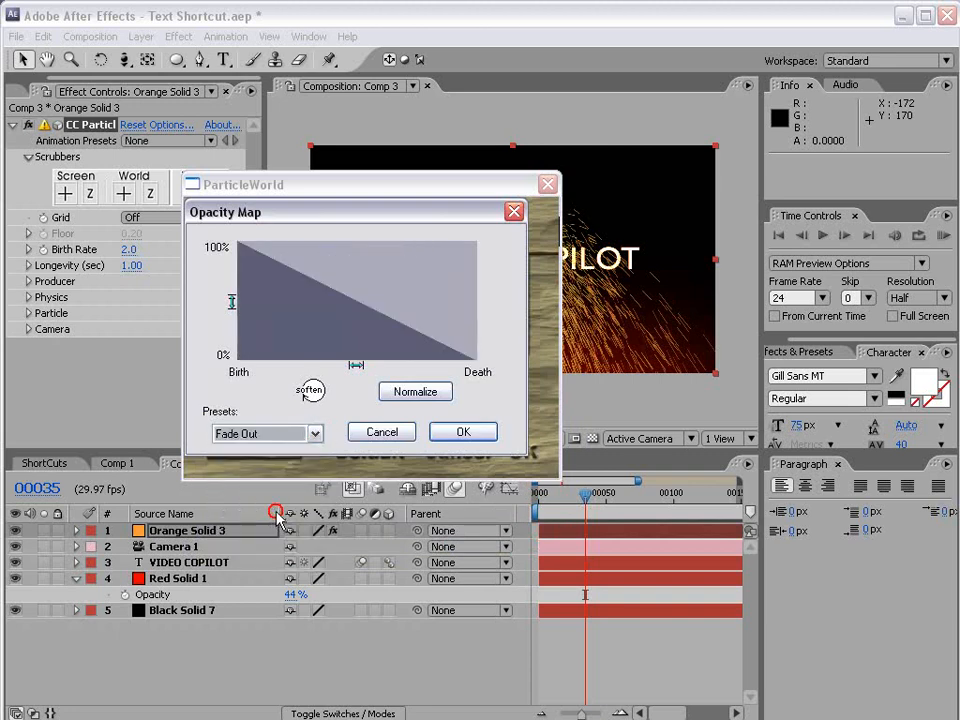
click(466, 432)
click(521, 453)
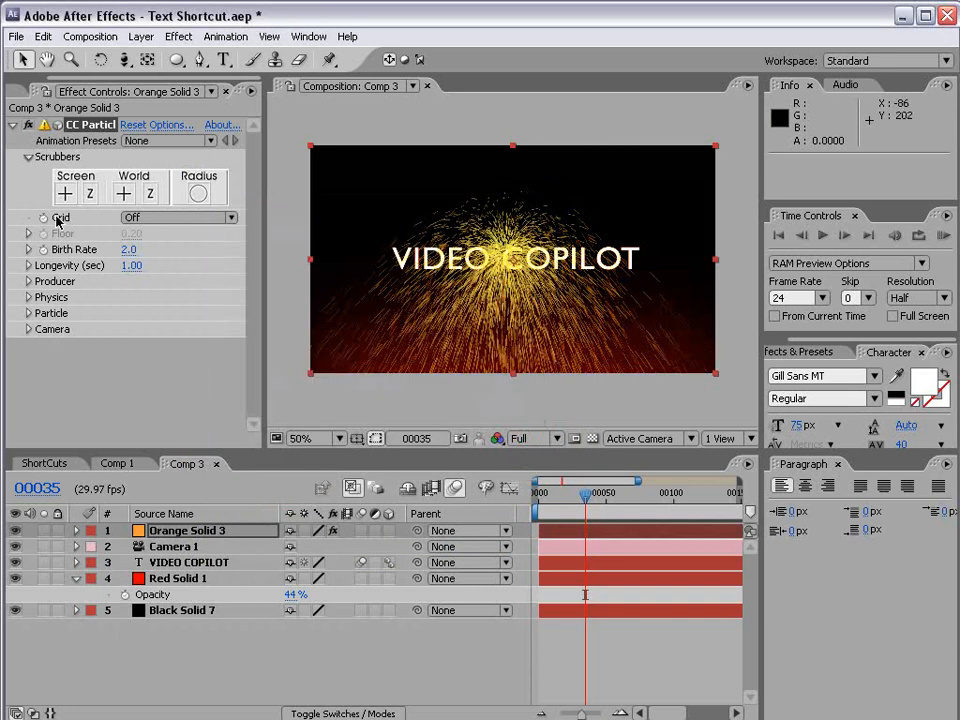
Change the particle type of the CC Particle World effect to Lens Convex
click(28, 313)
scroll(29, 318, down, 2)
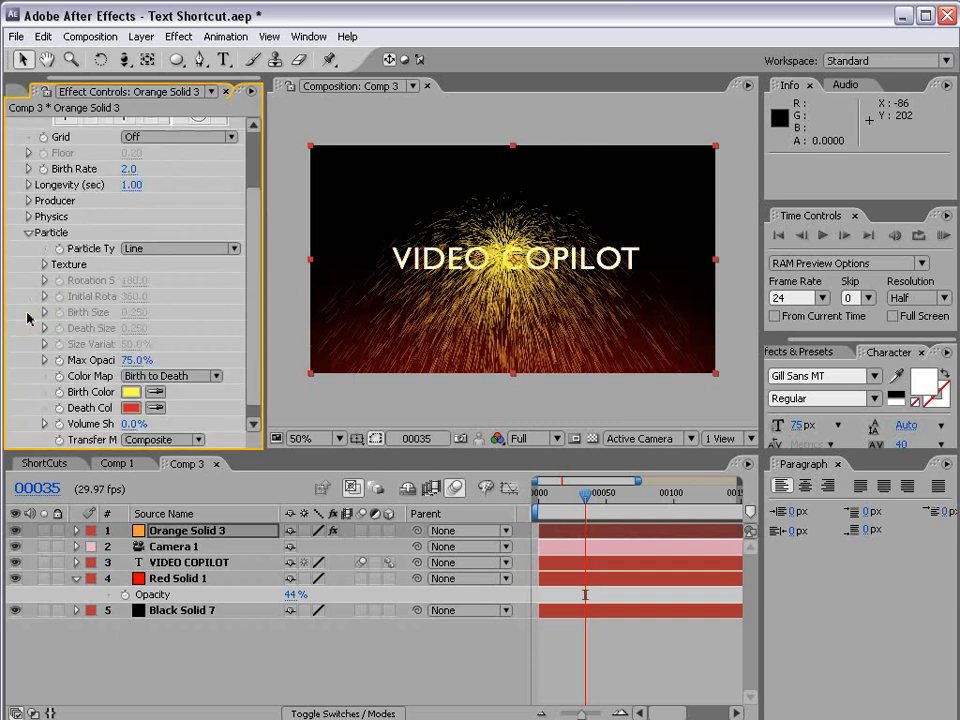
click(183, 247)
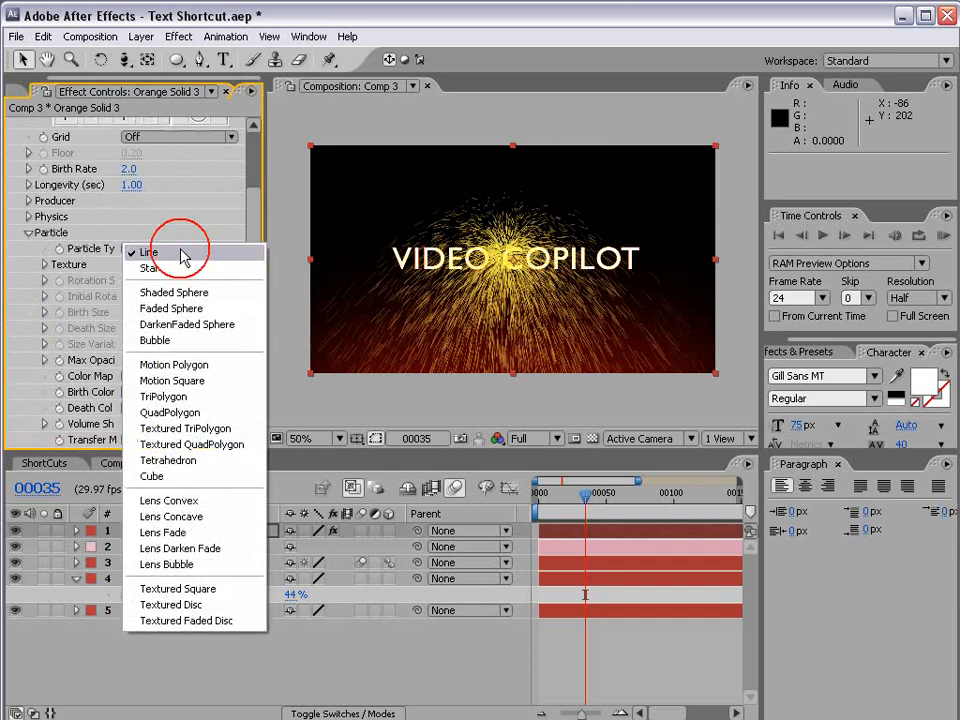
click(200, 509)
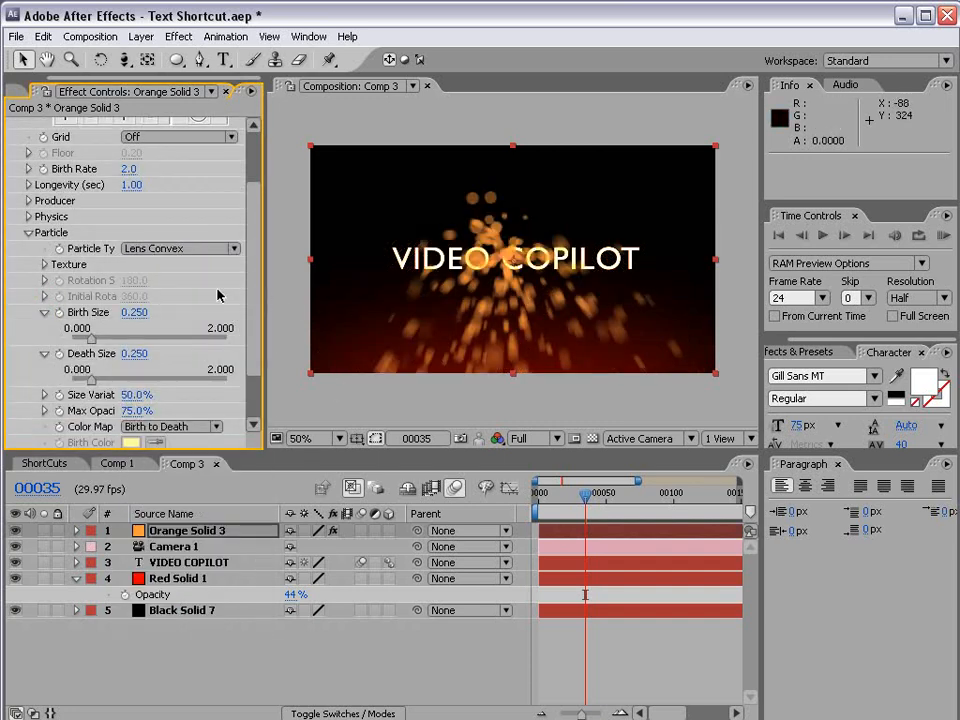
drag(256, 328, 256, 289)
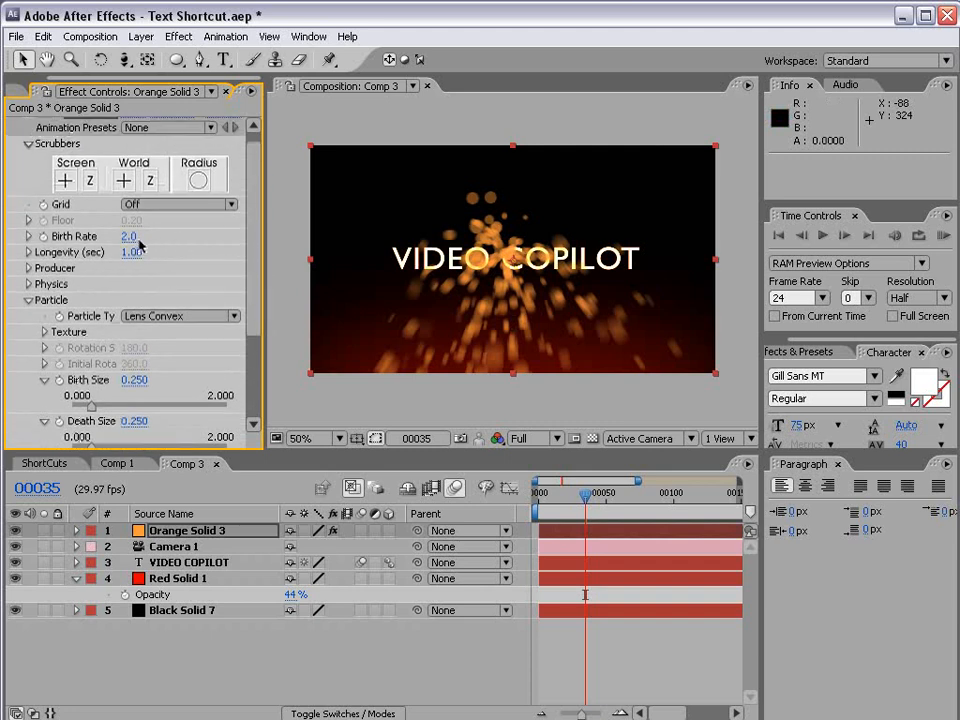
Set the CC Particle World Birth Rate to 1.3, with particle Birth Size 0.040 and Death Size 0.120
drag(129, 236, 122, 237)
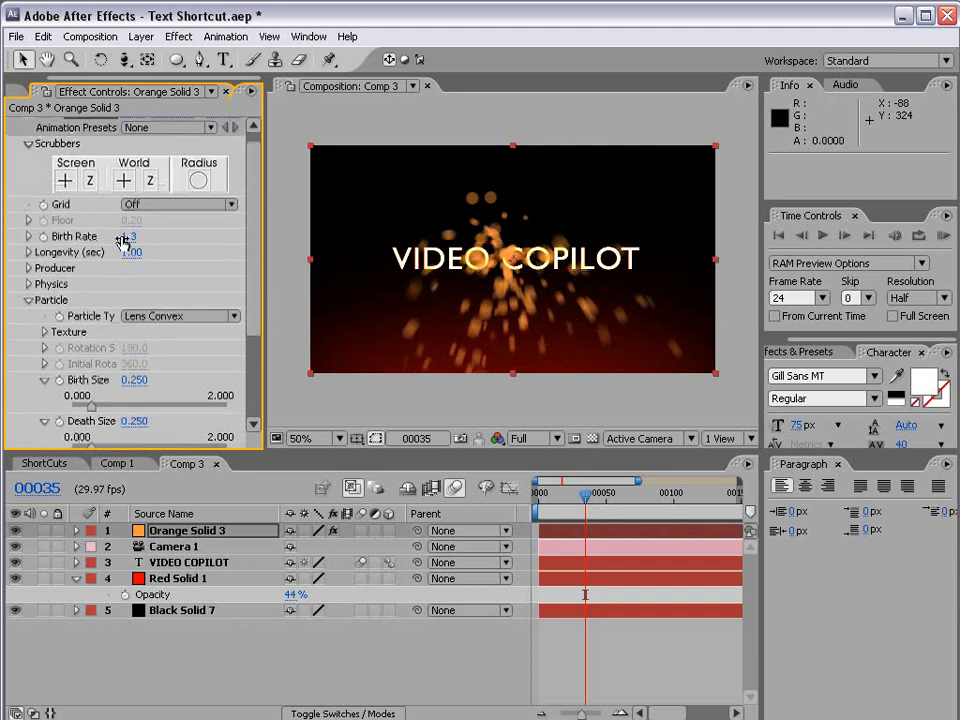
drag(252, 289, 248, 336)
drag(133, 280, 117, 281)
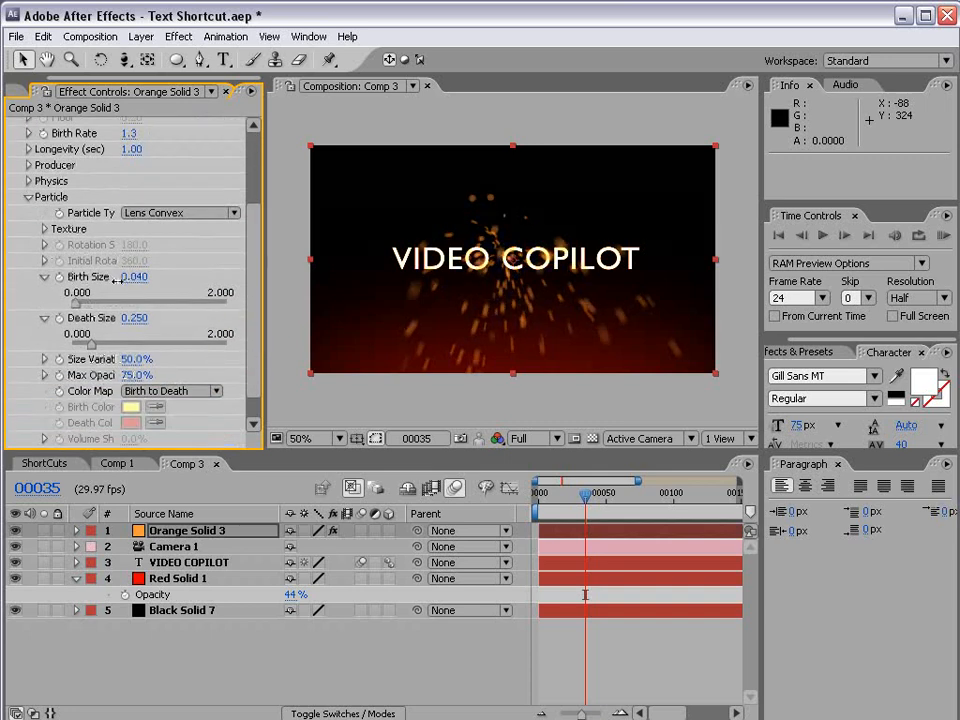
drag(133, 325, 141, 325)
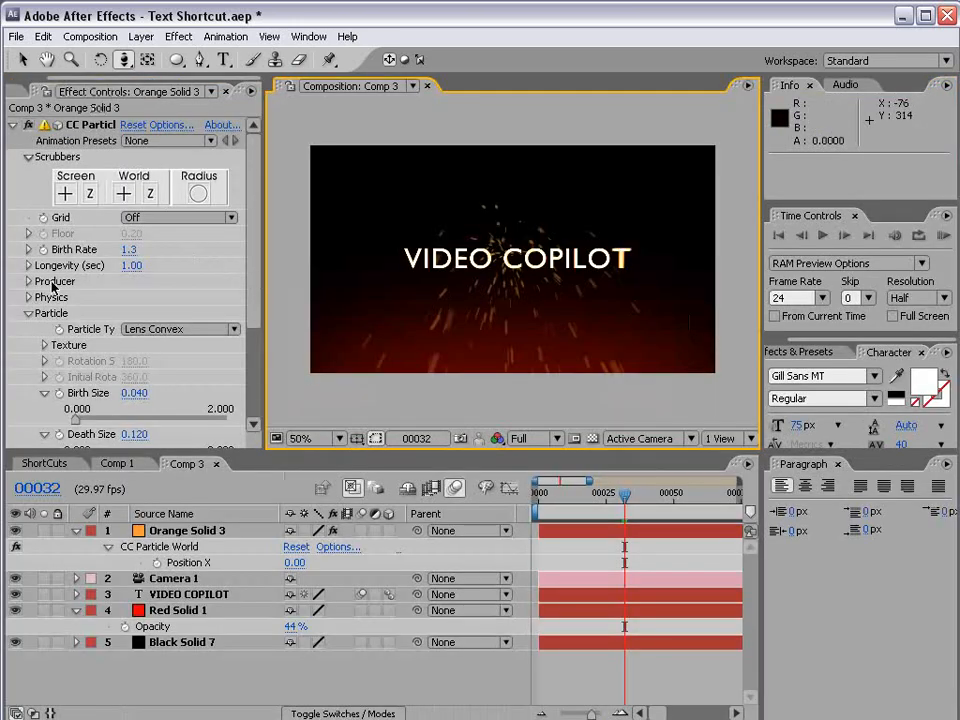
Animate the Producer's Position X from -0.44 at frame 32 to 0.68 at frame 38
click(29, 283)
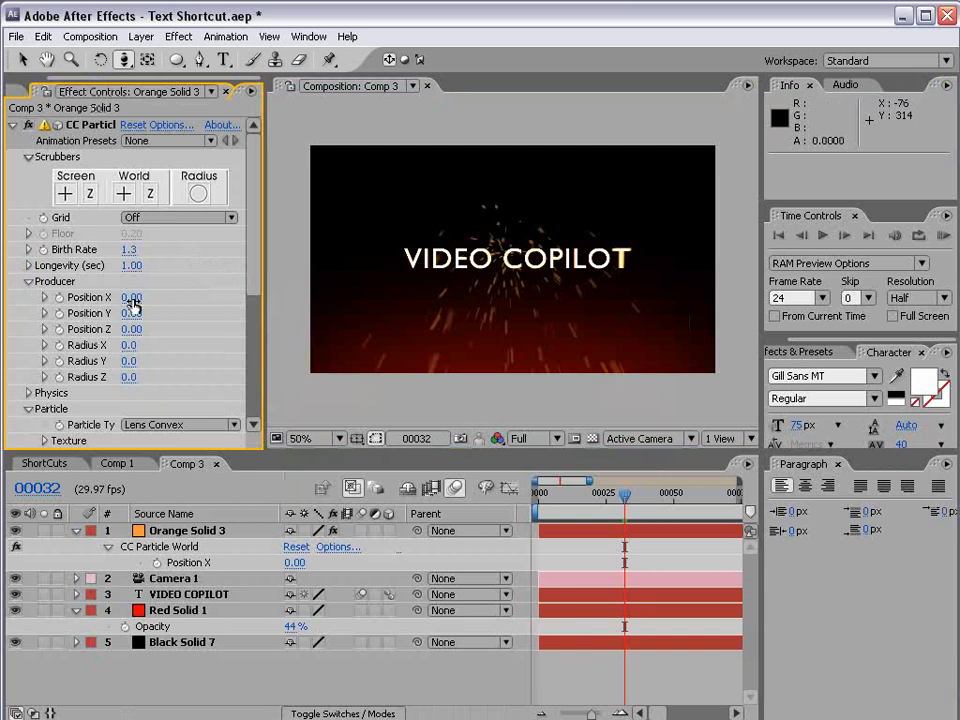
drag(131, 304, 92, 297)
click(59, 297)
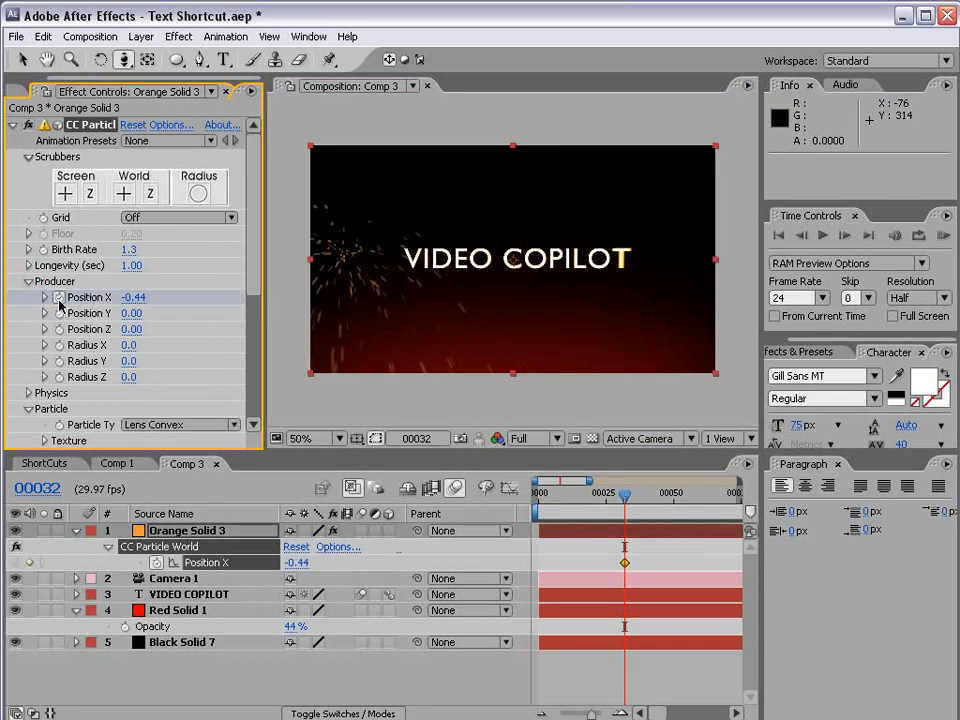
drag(625, 496, 642, 497)
drag(136, 305, 231, 290)
drag(637, 496, 622, 499)
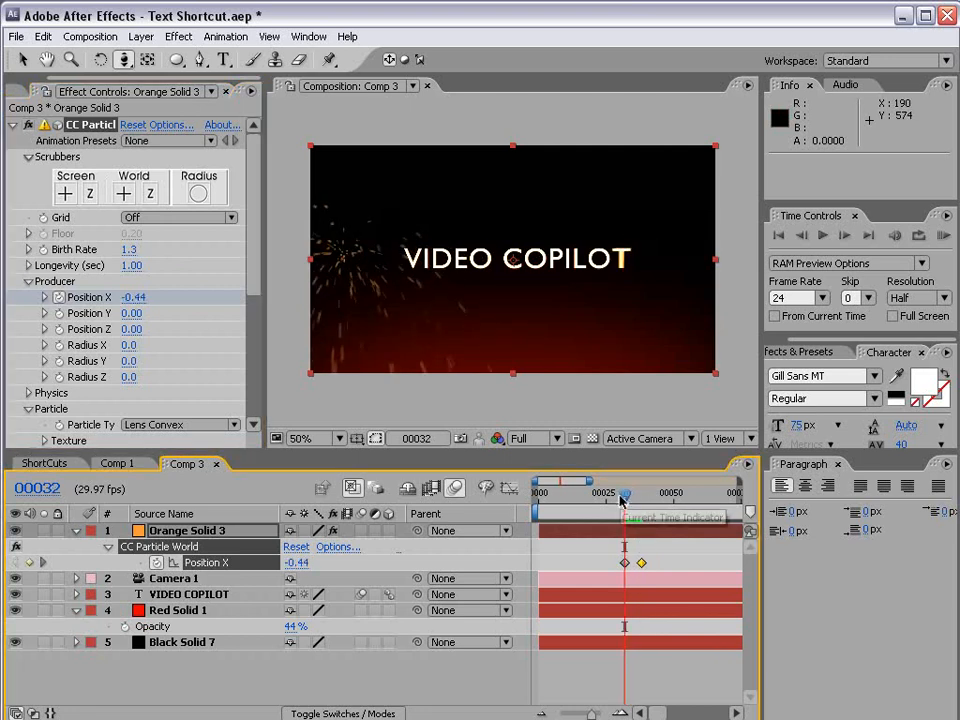
Keyframe the particle Birth Rate at 0 on frame 32 and 2.0 on frame 33
key(equal)
key(equal)
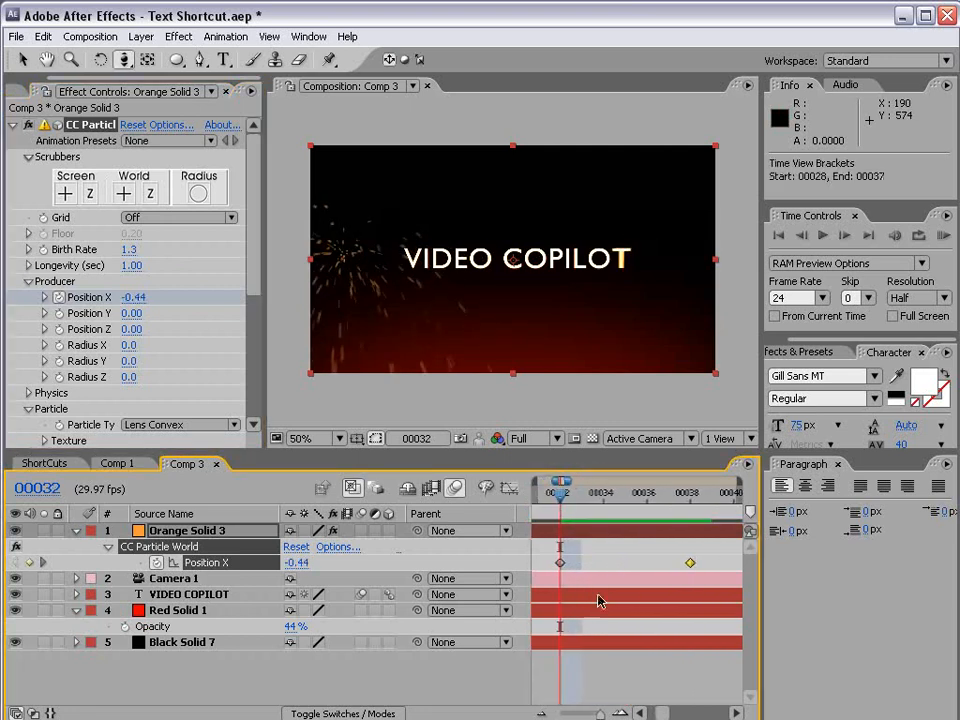
click(129, 251)
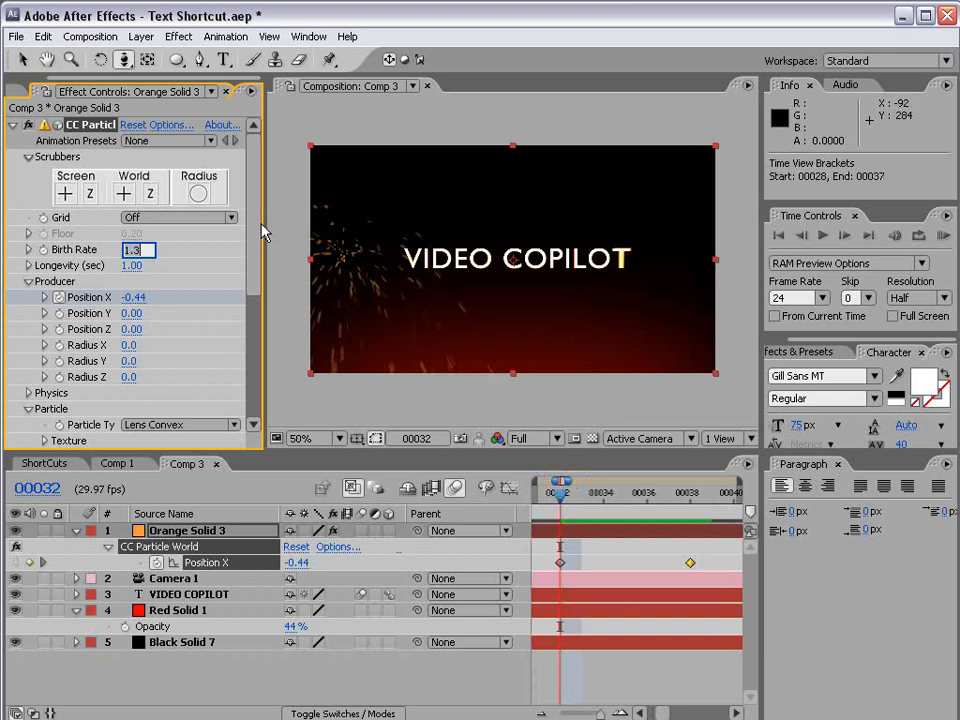
text(0)
key(Return)
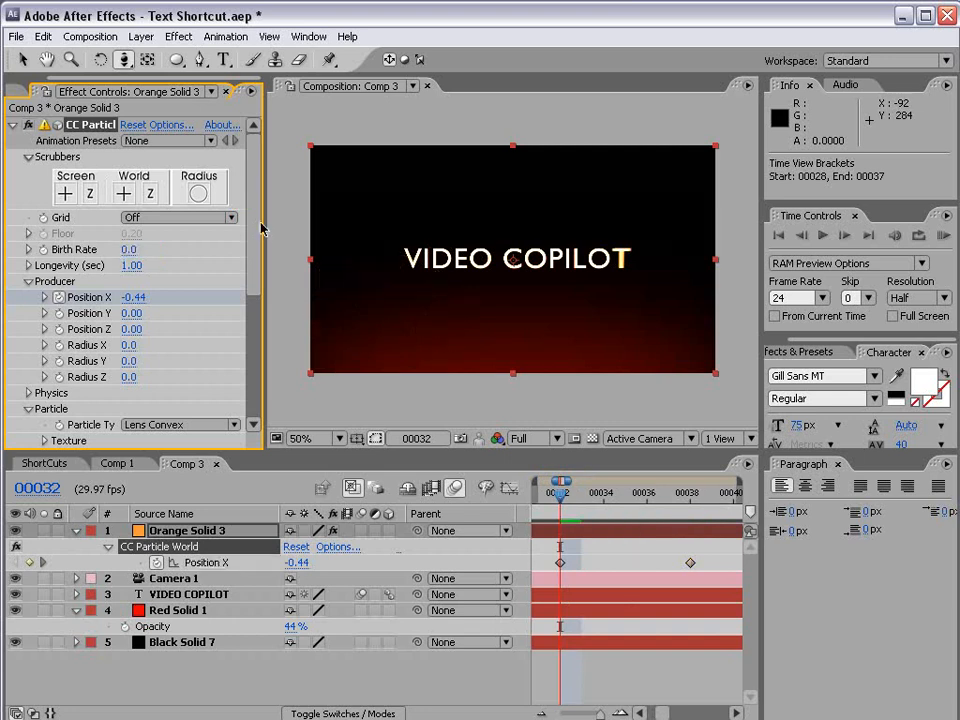
click(42, 249)
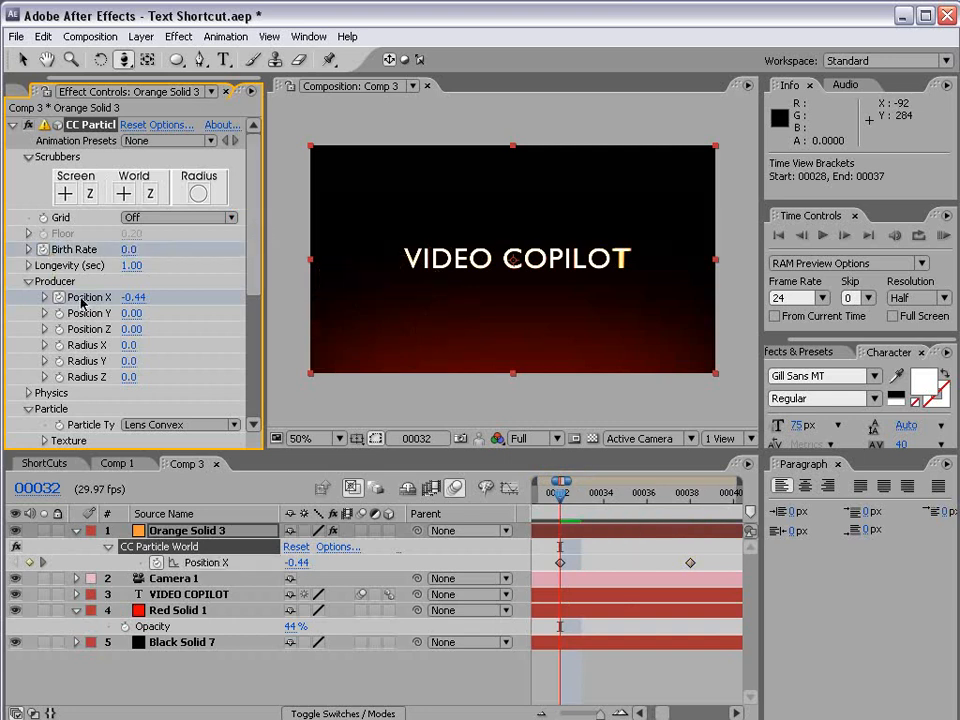
key(Page_Down)
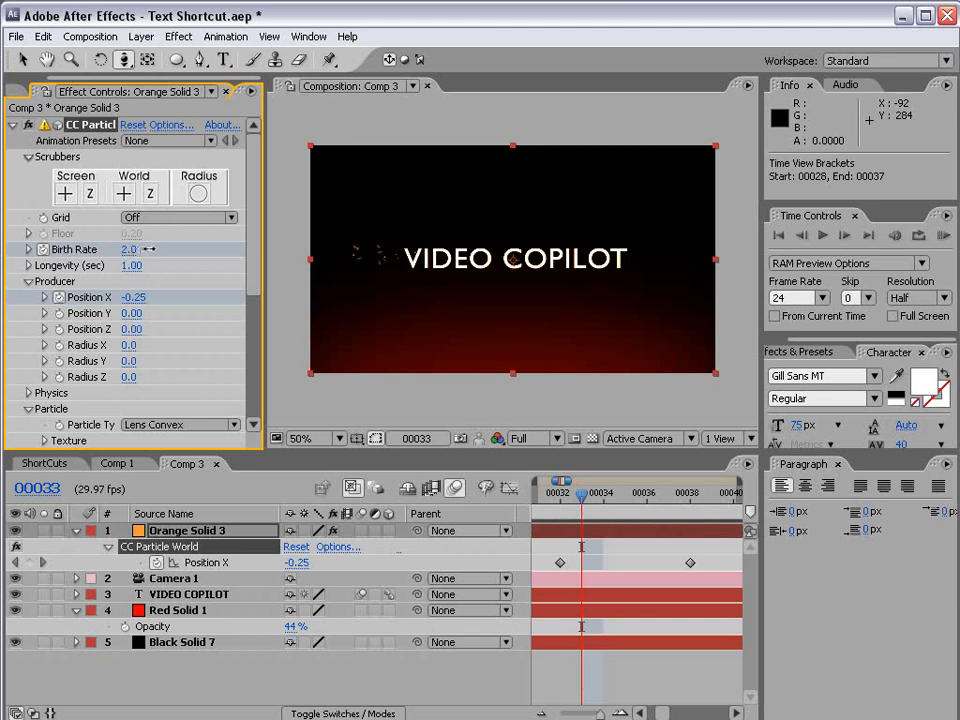
Add Birth Rate keyframes of 0 at frame 38 and 1.5 at frame 37, and check the particle burst
drag(627, 493, 690, 492)
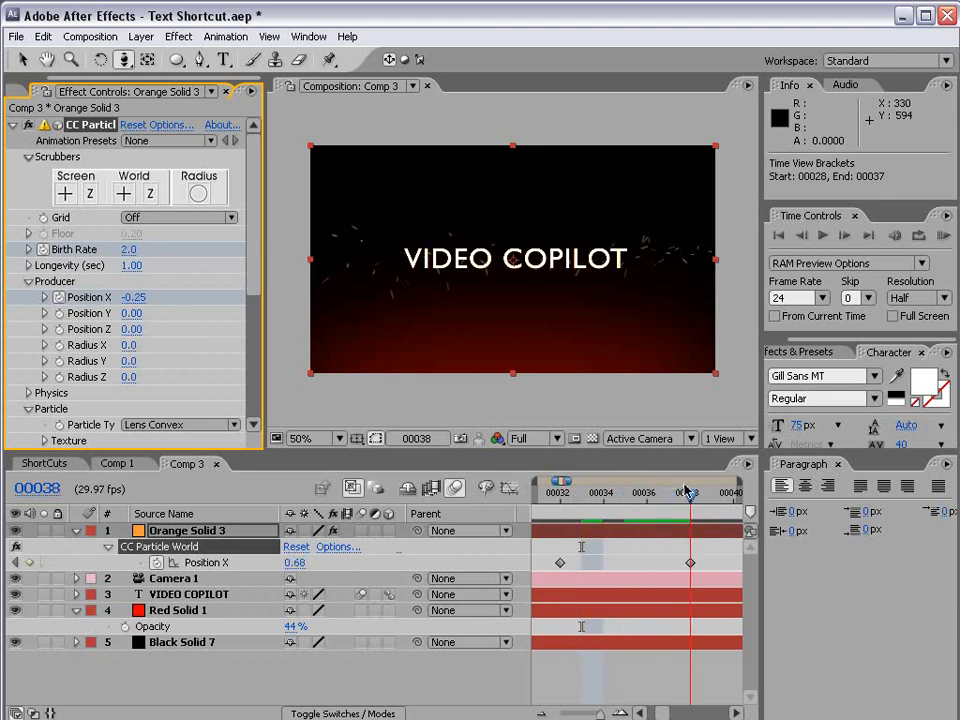
click(135, 256)
text(0.4)
key(Return)
key(Page_Up)
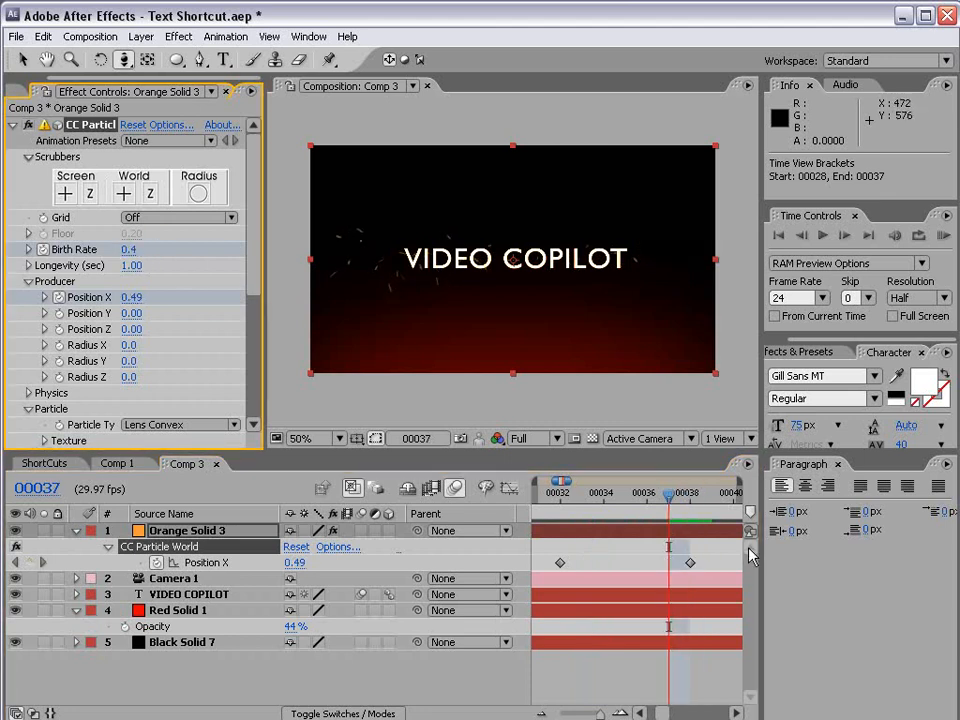
click(131, 250)
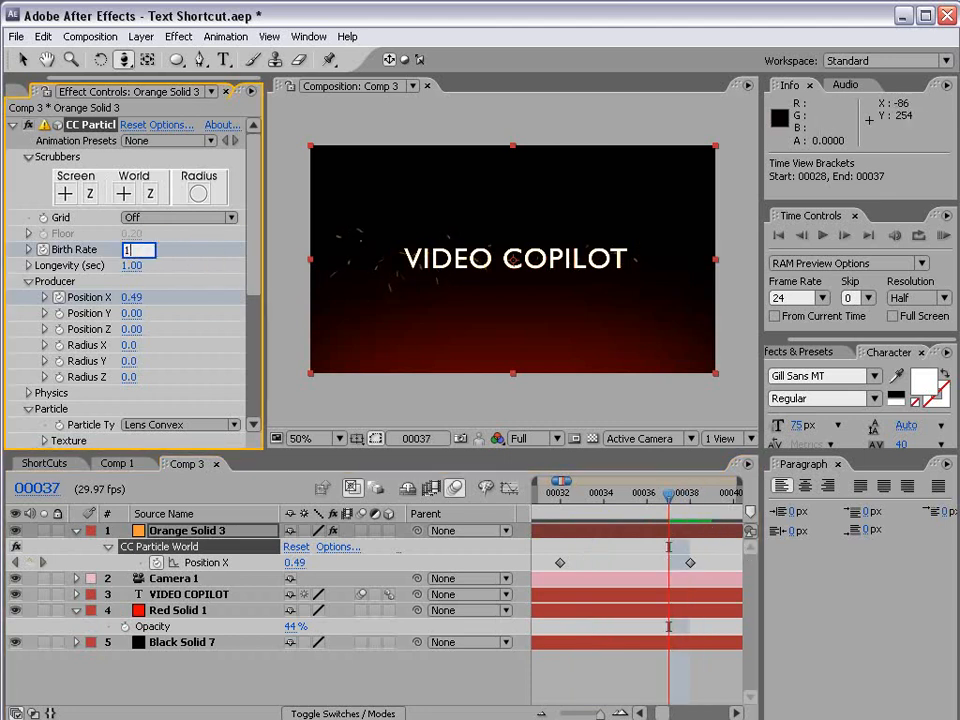
text(1.5)
key(Return)
key(u)
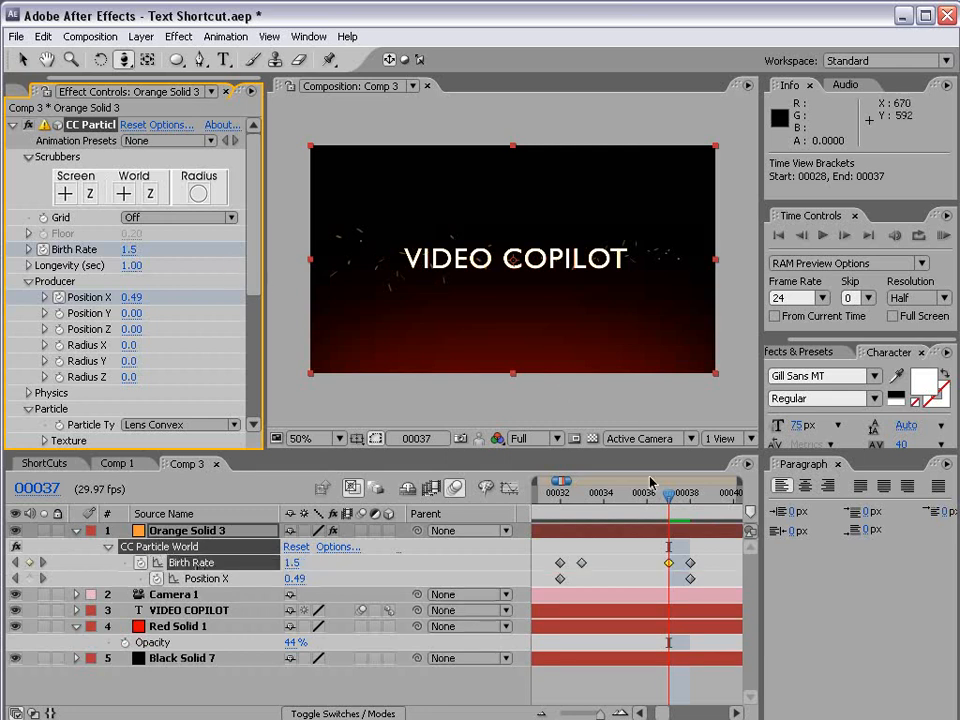
drag(601, 493, 646, 490)
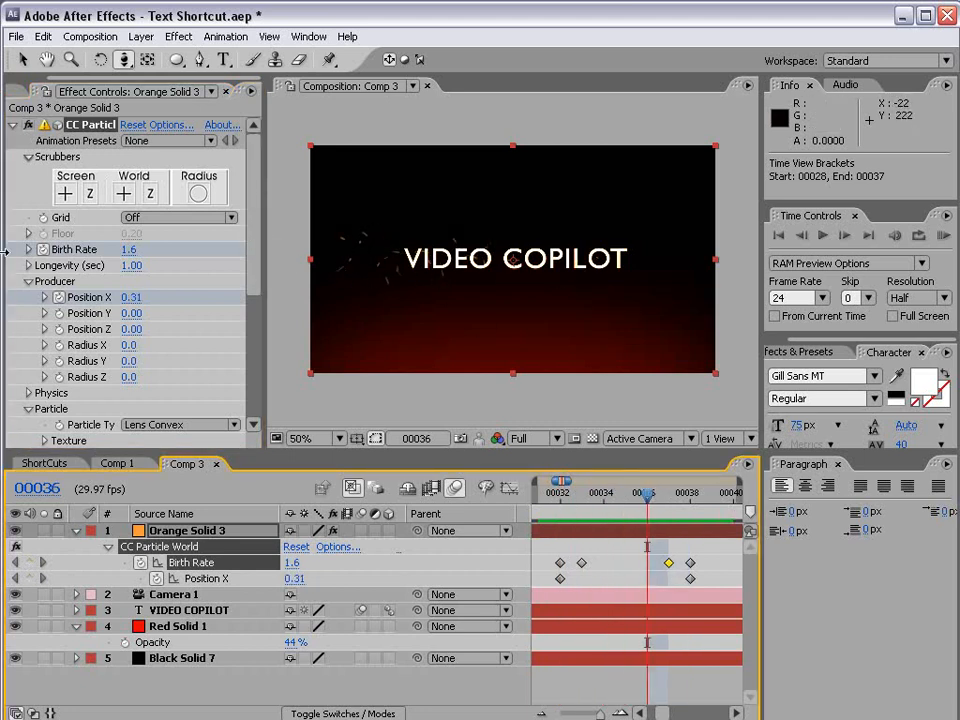
Set the particles' Inherit Velocity to 59 in the effect's Physics settings and preview the motion
click(29, 281)
click(29, 297)
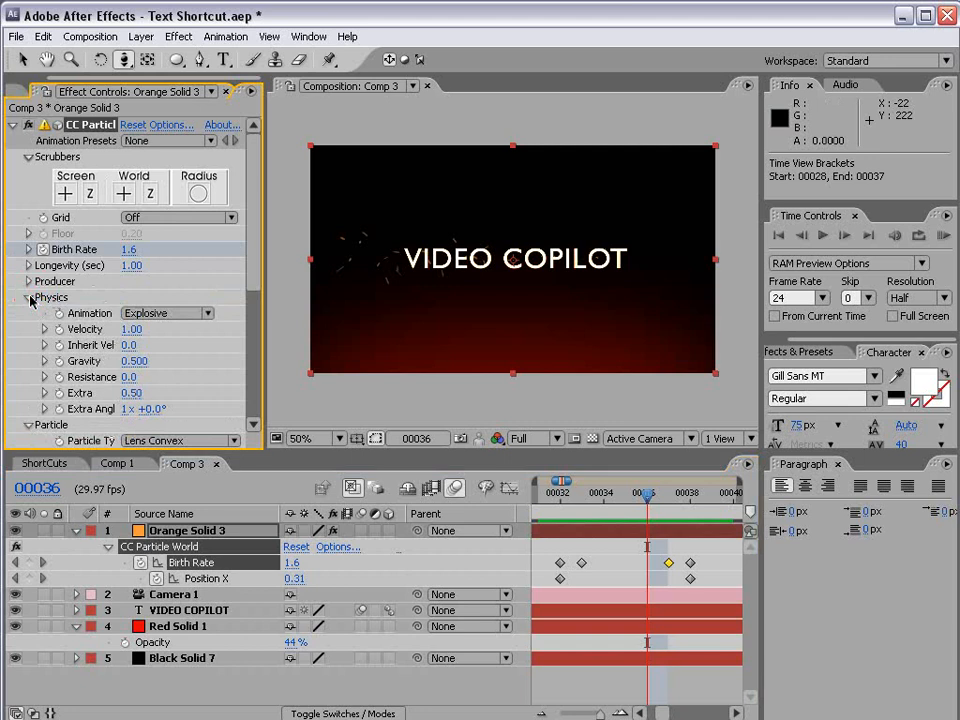
drag(267, 352, 305, 352)
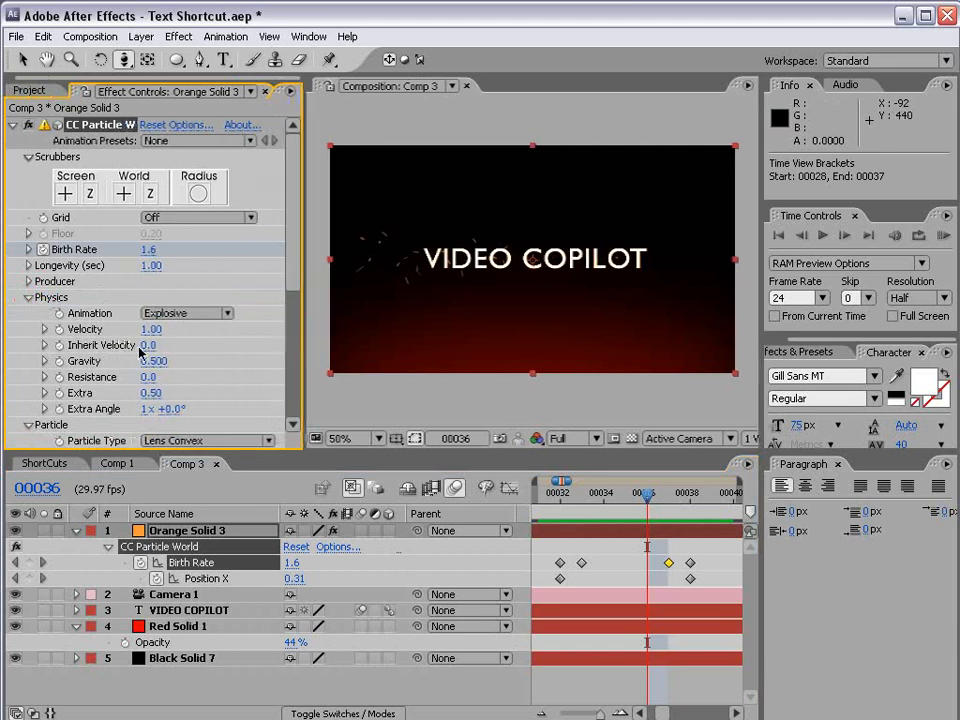
drag(148, 345, 382, 403)
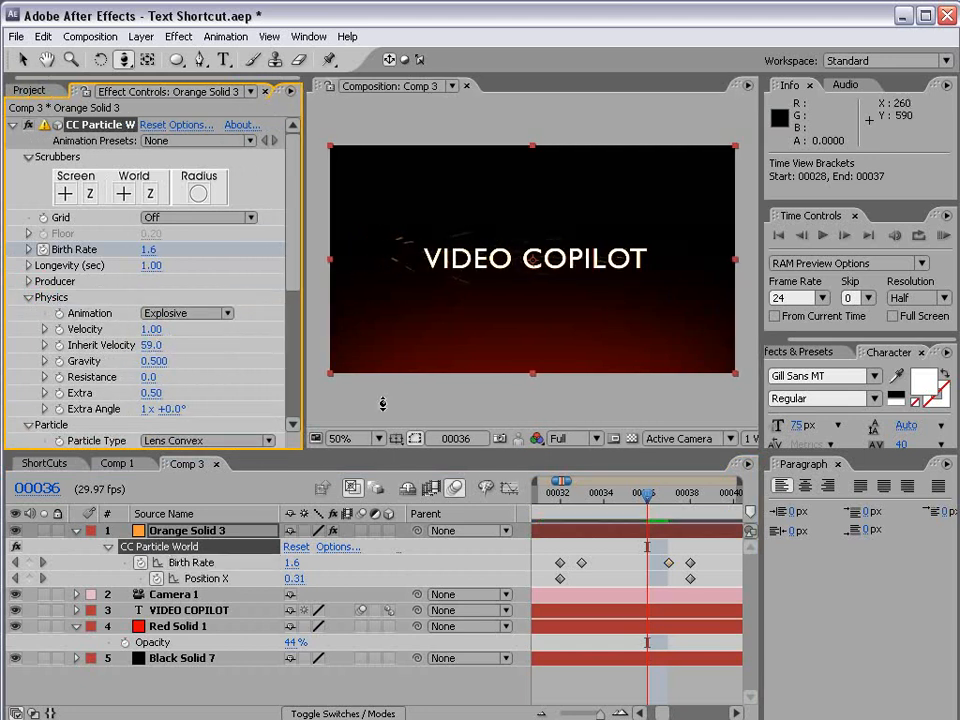
drag(563, 500, 643, 508)
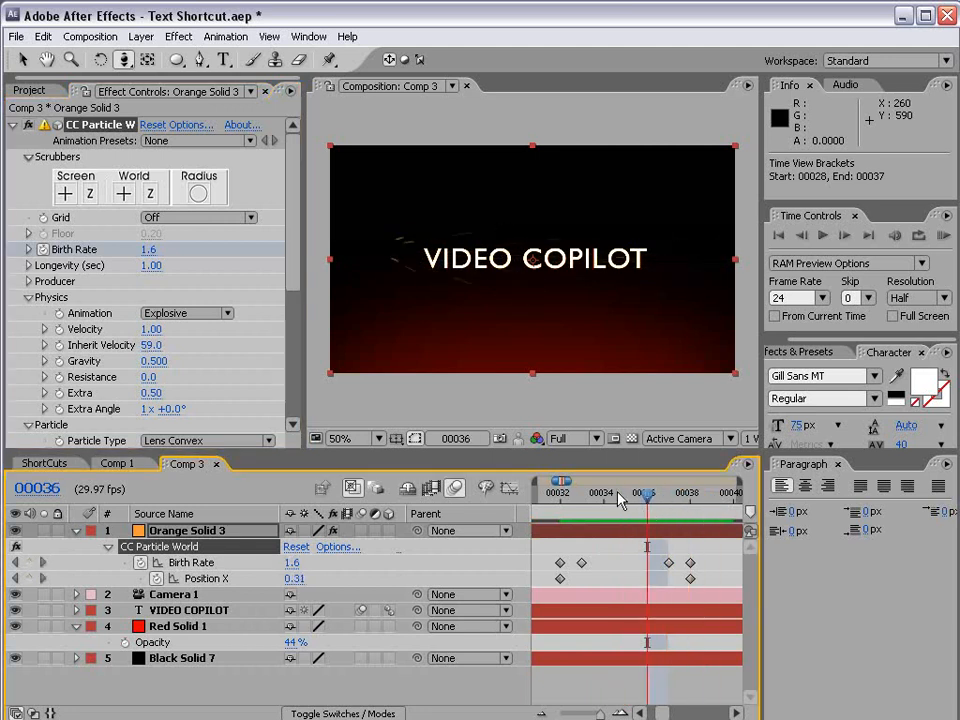
Set the particle Birth Size to 0.164 and the Birth Rate keyframe at frame 33 to 3.0
scroll(180, 345, down, 5)
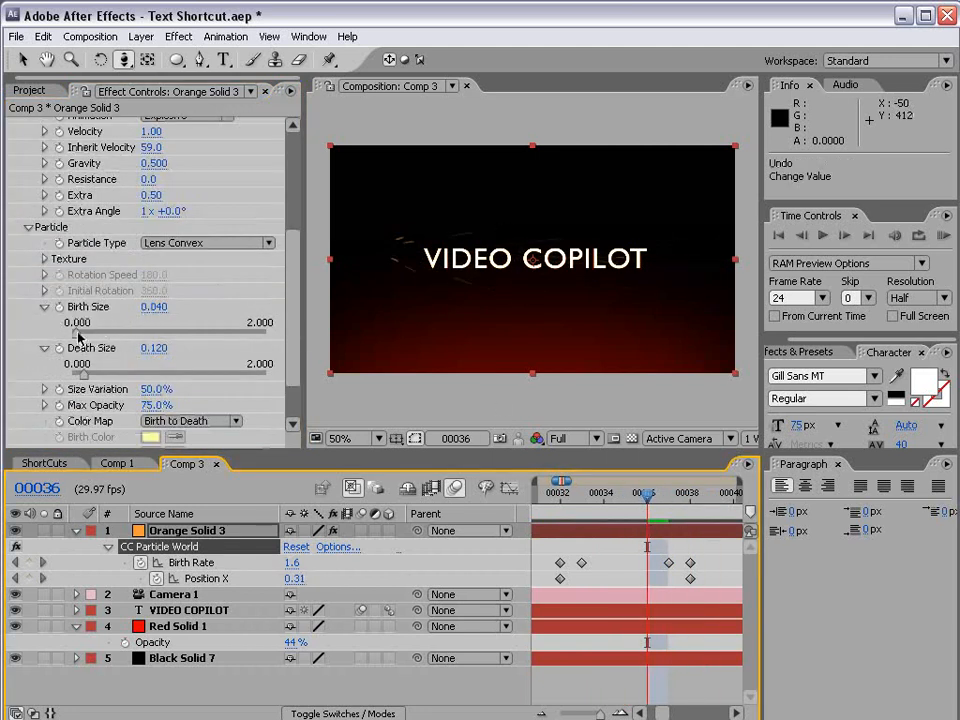
drag(79, 335, 89, 333)
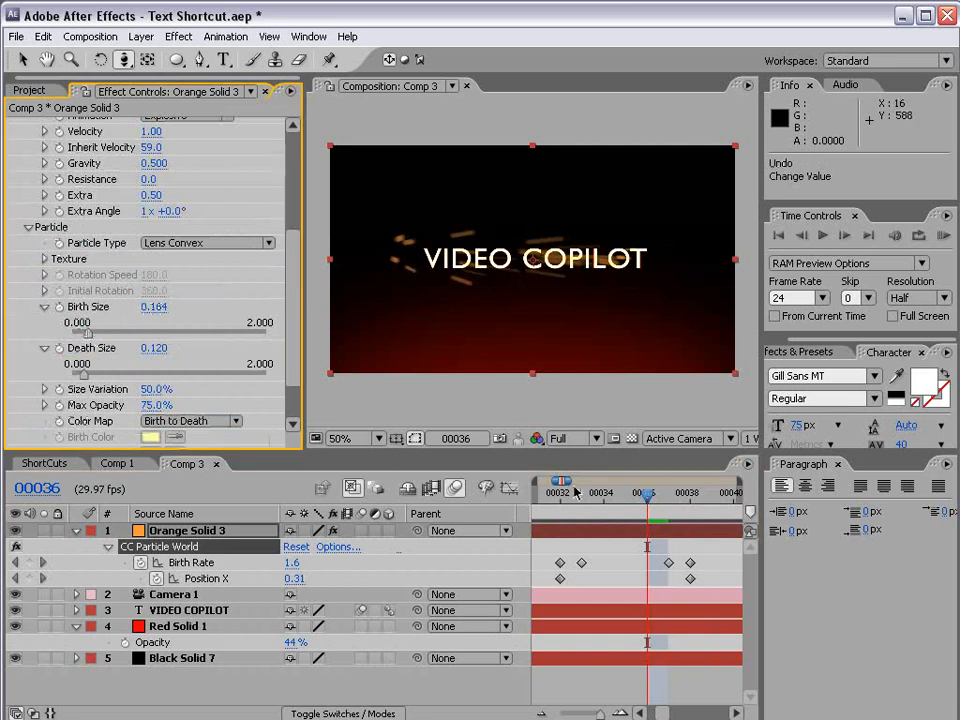
click(581, 492)
drag(294, 335, 165, 238)
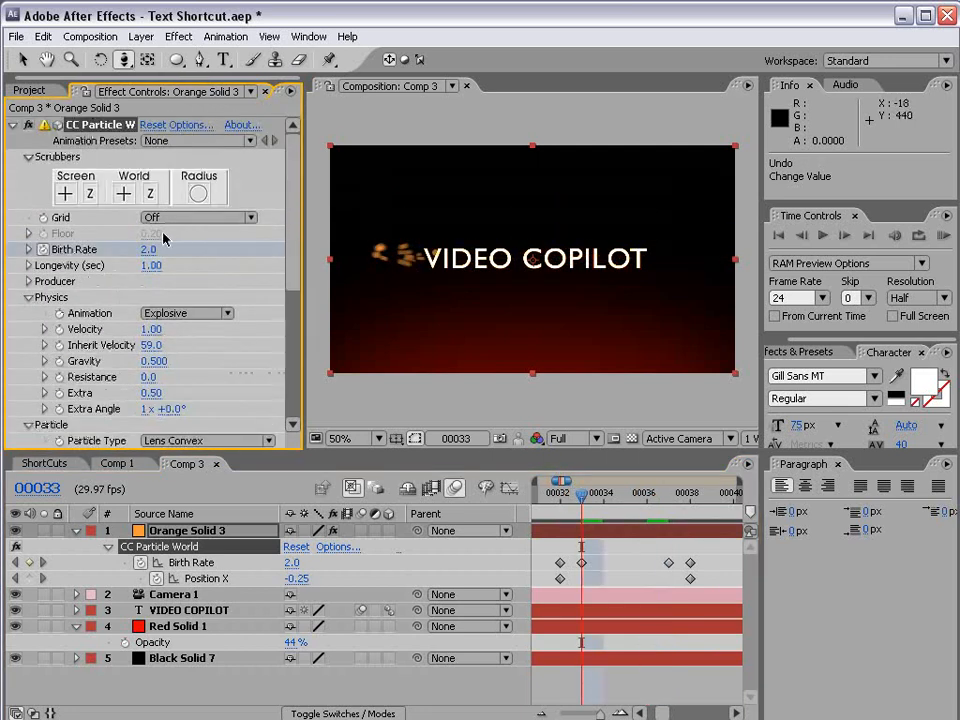
click(150, 251)
key(Return)
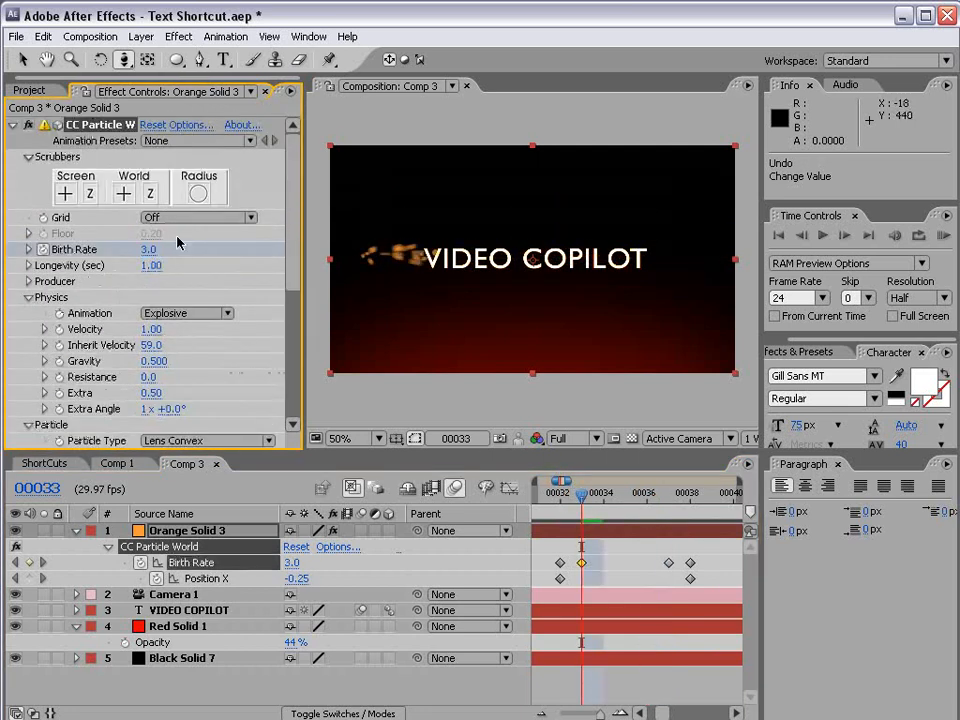
Preview the particle burst through frame 39 and set Inherit Velocity to 46
click(669, 501)
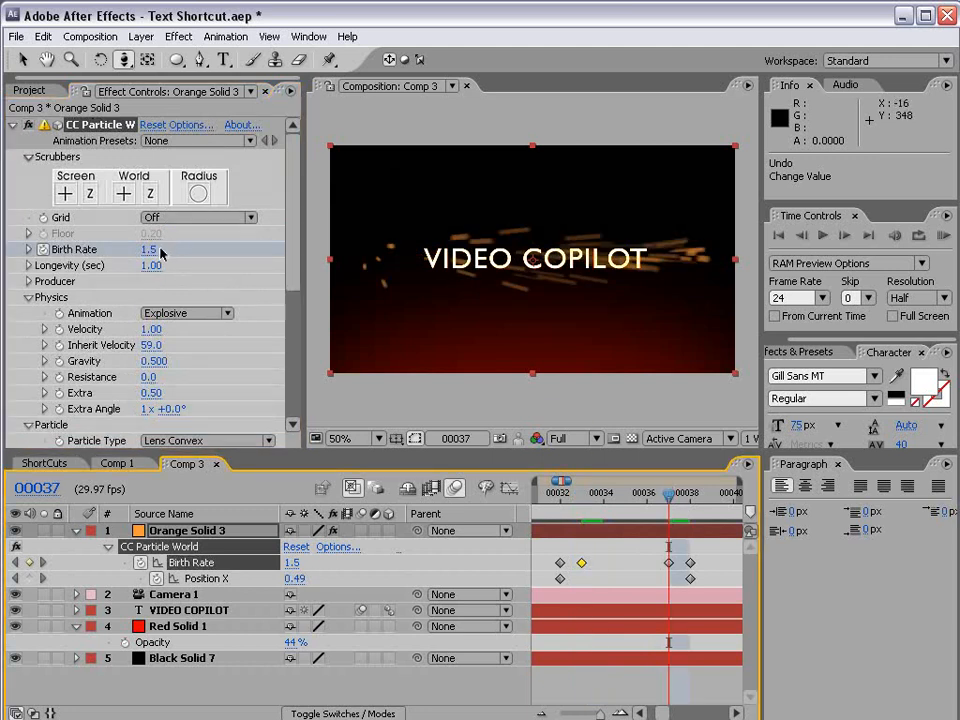
key(space)
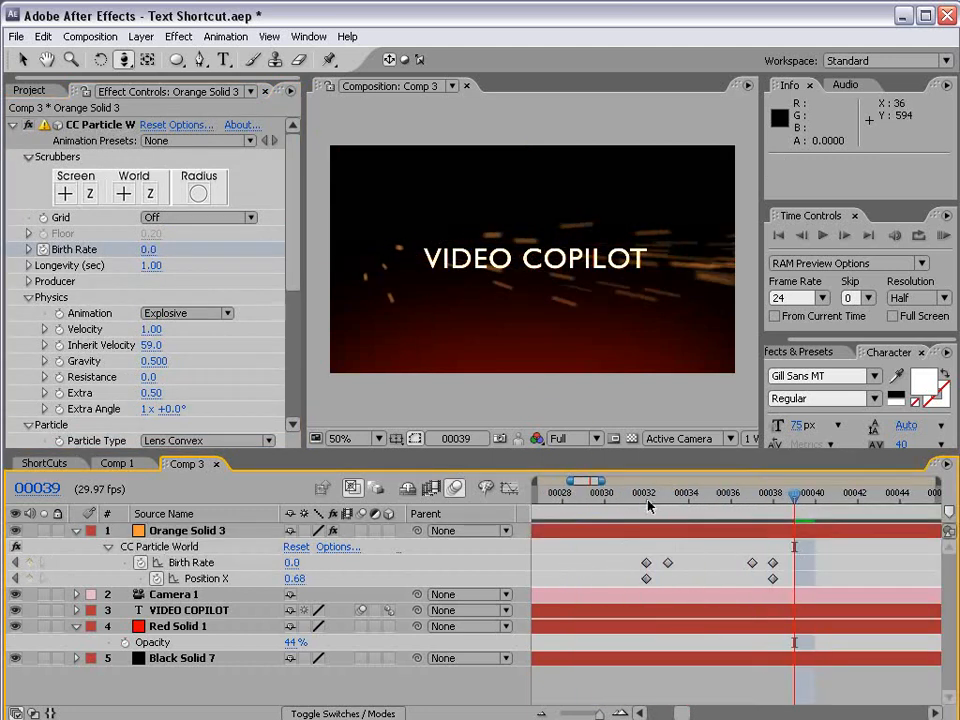
drag(648, 506, 791, 521)
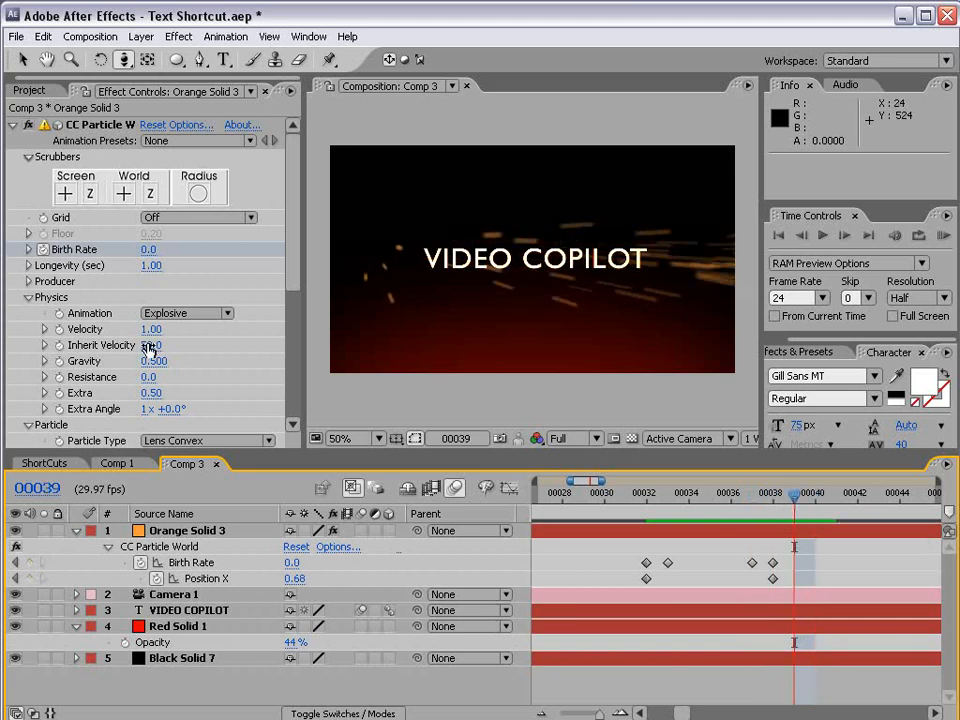
drag(153, 345, 148, 345)
Set the particles' Gravity to 0.410 and Velocity to 1.59 while viewing frame 37
drag(648, 503, 748, 505)
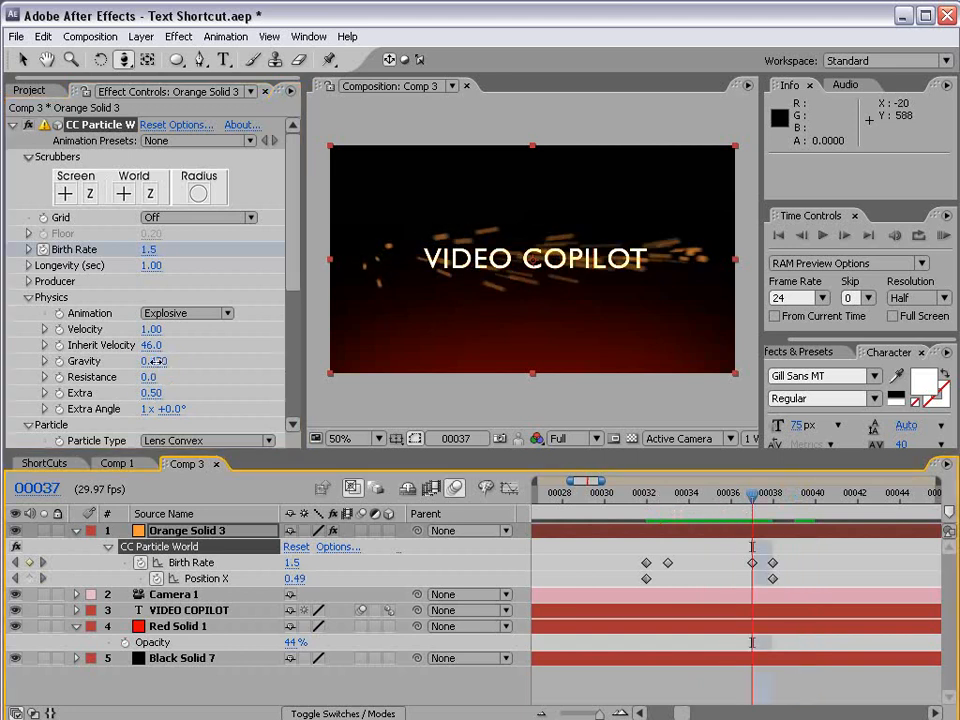
drag(151, 361, 197, 317)
key(ctrl+z)
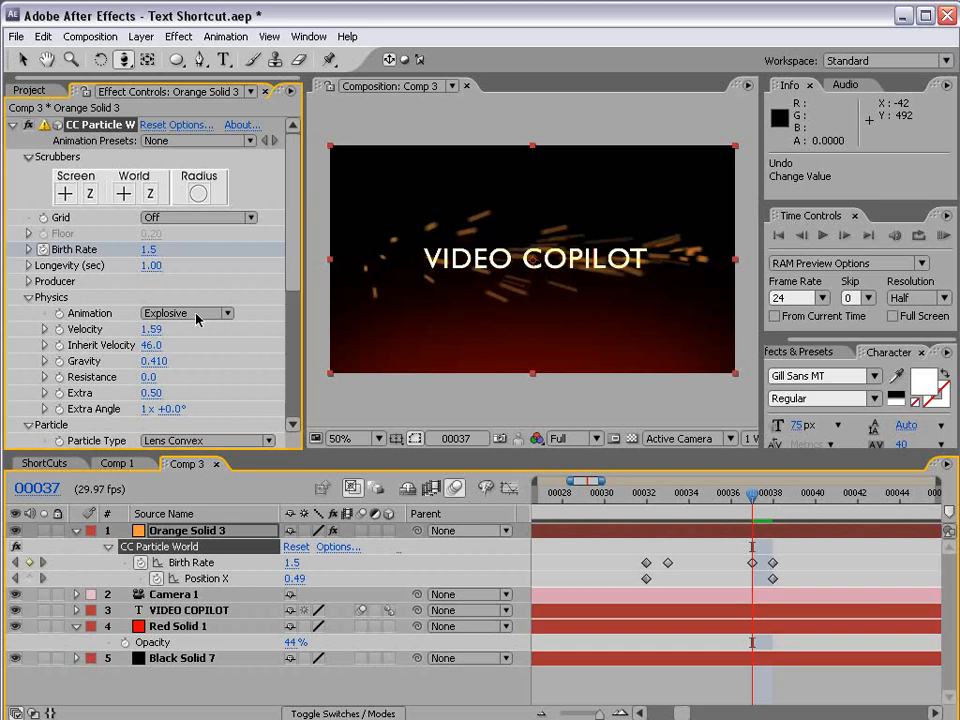
Scrub through the particle burst to frame 39 and set the particle Birth Size to 0.044
drag(649, 503, 795, 502)
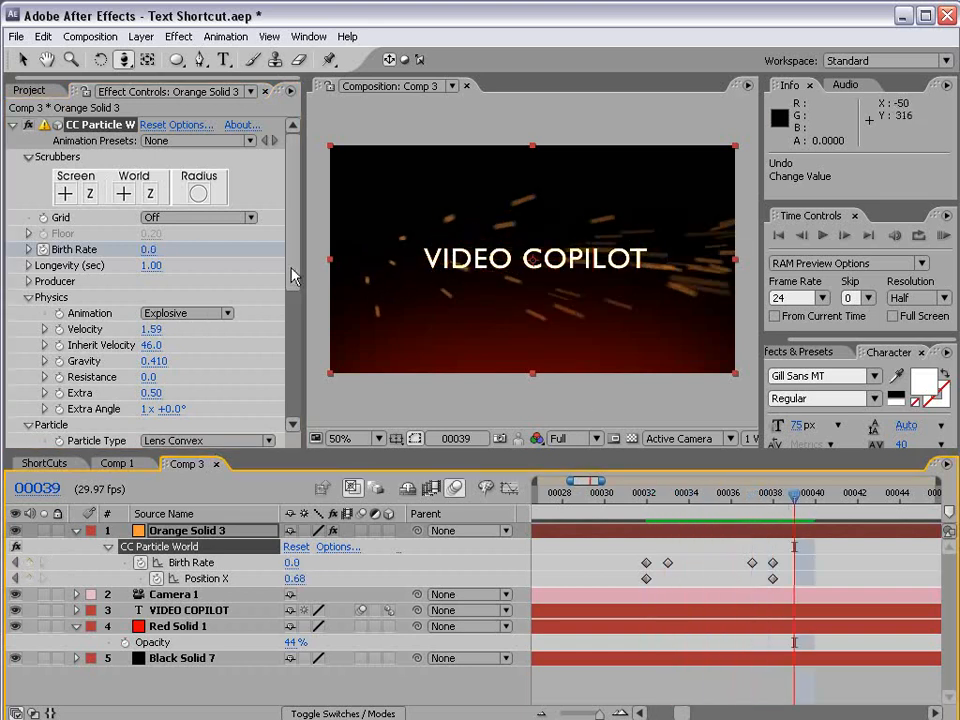
drag(296, 272, 308, 352)
drag(155, 344, 140, 342)
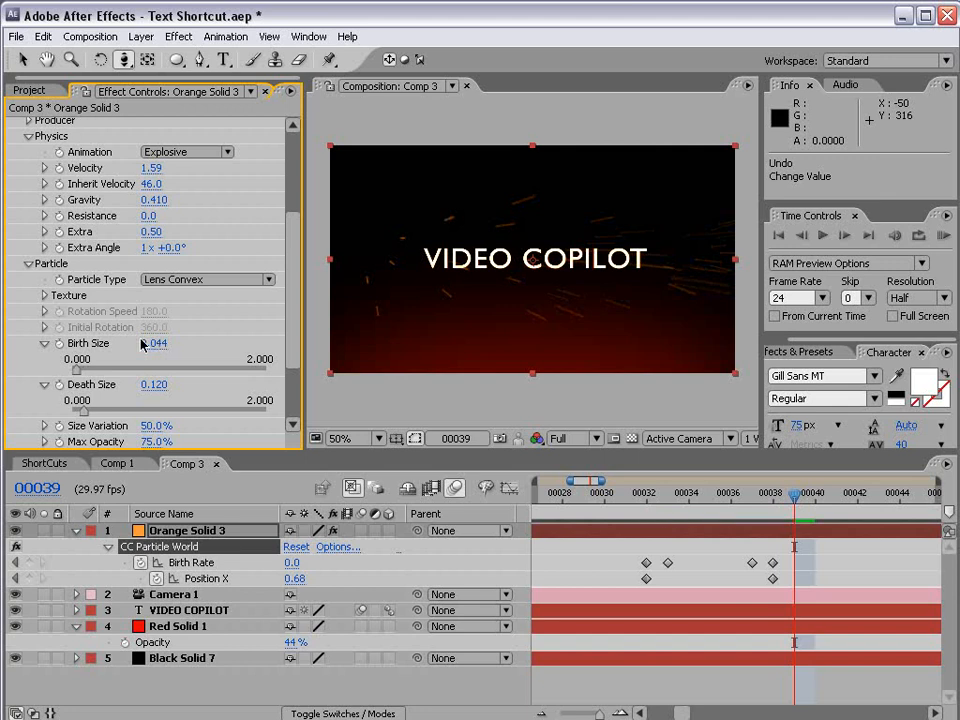
Apply the Exposure effect to the orange particle solid and set its master Exposure to 4.00
click(179, 36)
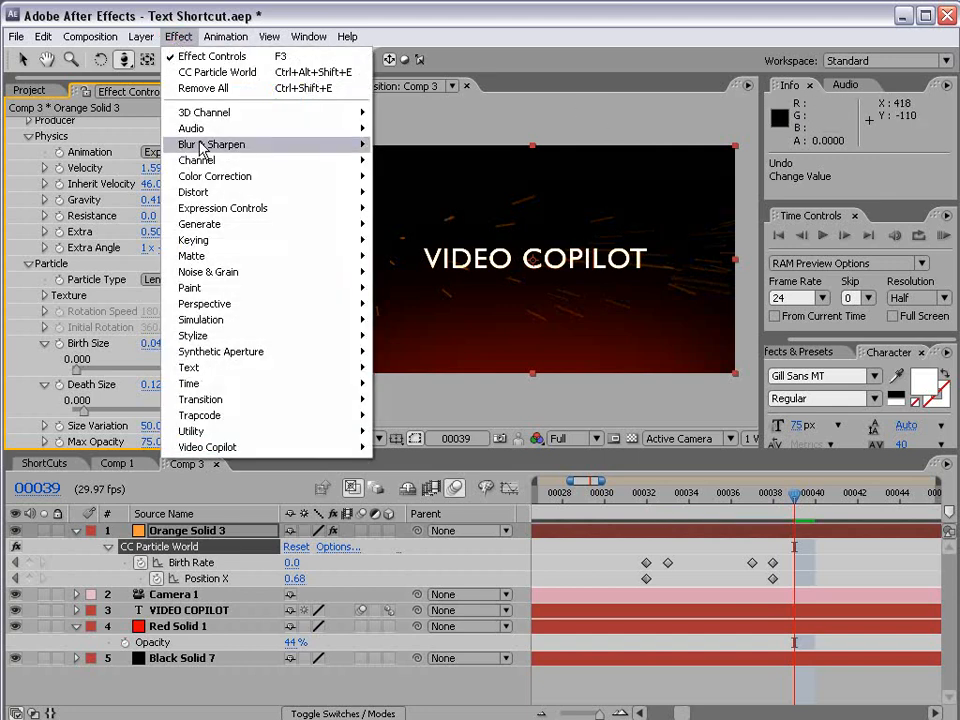
mouse_move(190, 176)
click(441, 448)
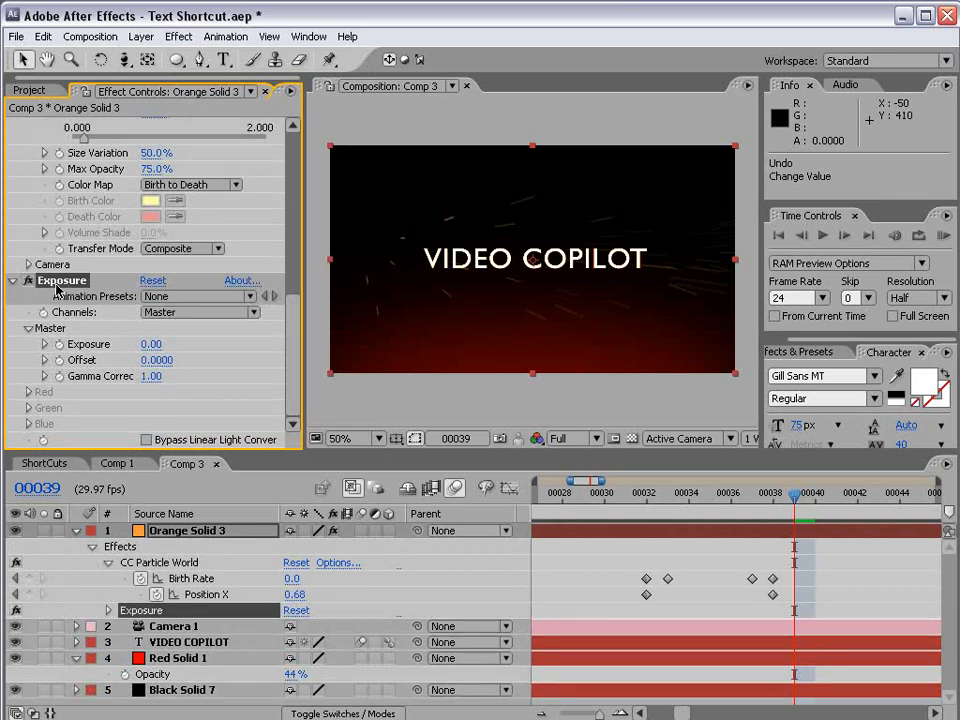
drag(153, 350, 194, 351)
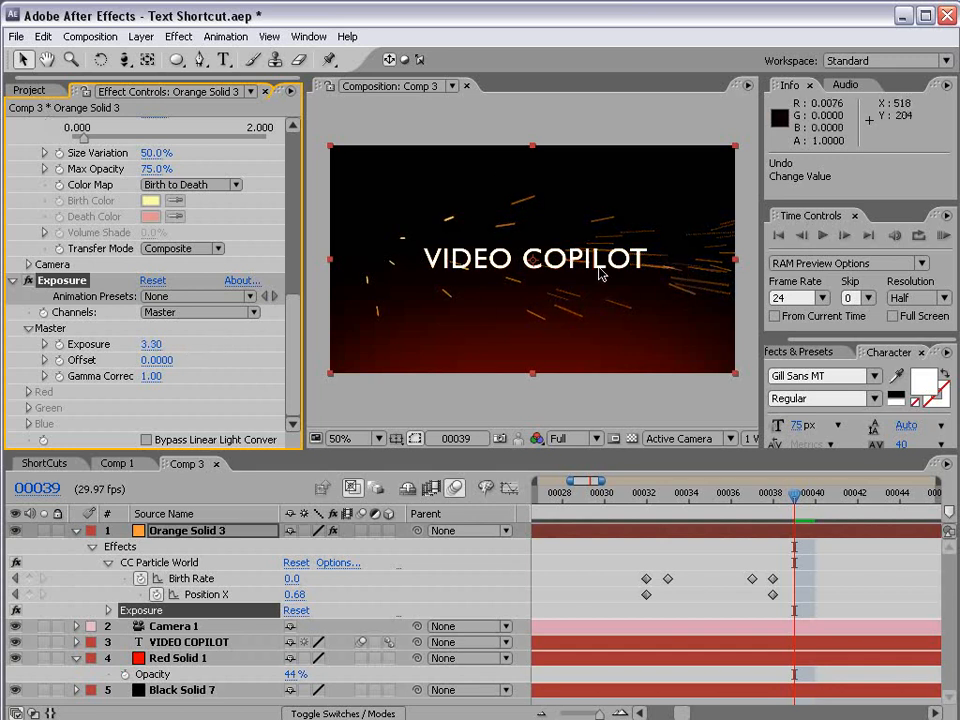
scroll(530, 272, up, 1)
scroll(386, 213, down, 1)
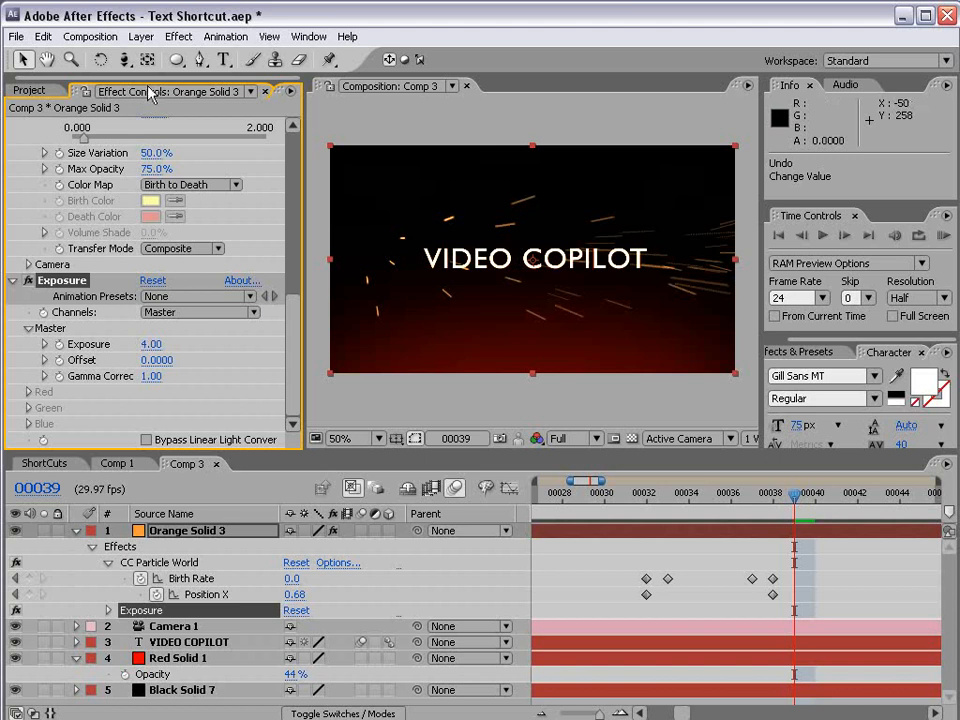
Apply the Glow effect to the orange particle solid with Glow Intensity 0.2 and Glow Radius 11.0
click(182, 36)
mouse_move(246, 336)
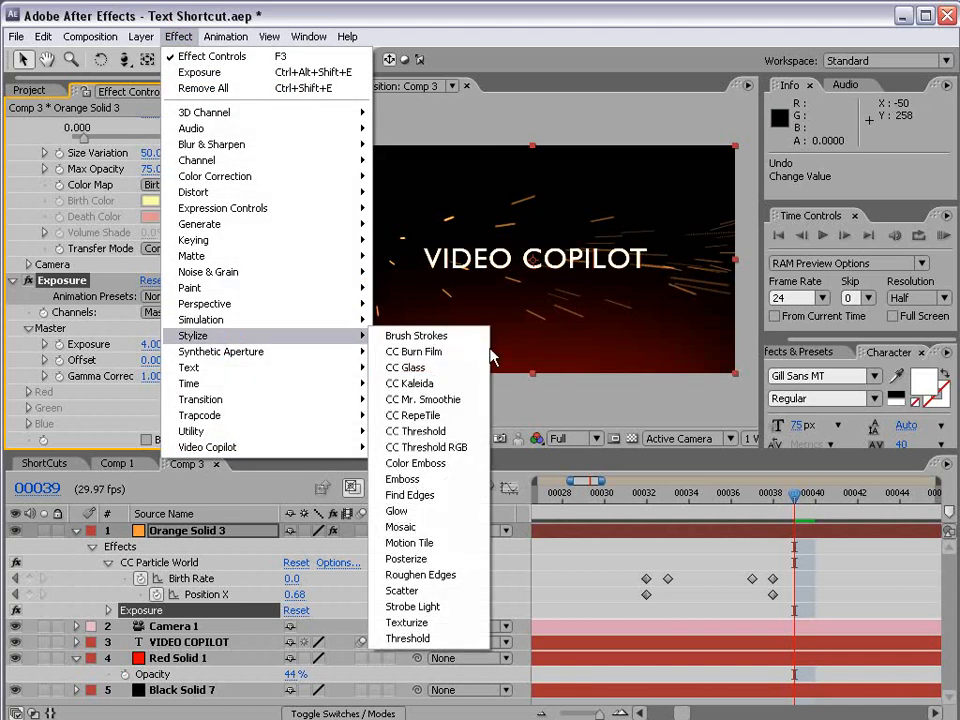
click(418, 511)
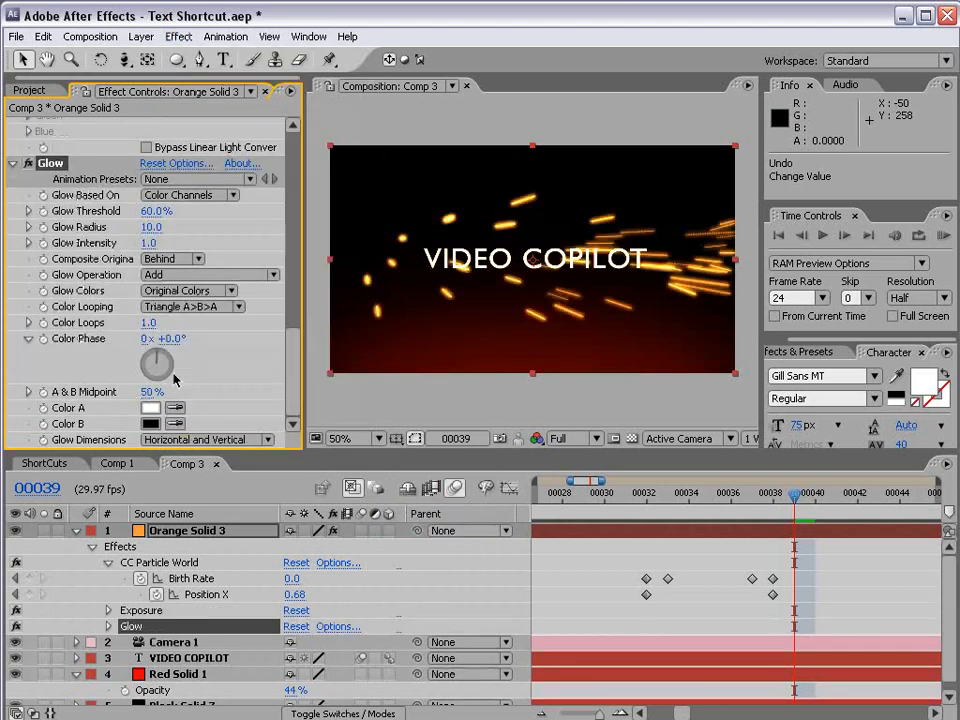
drag(155, 247, 141, 247)
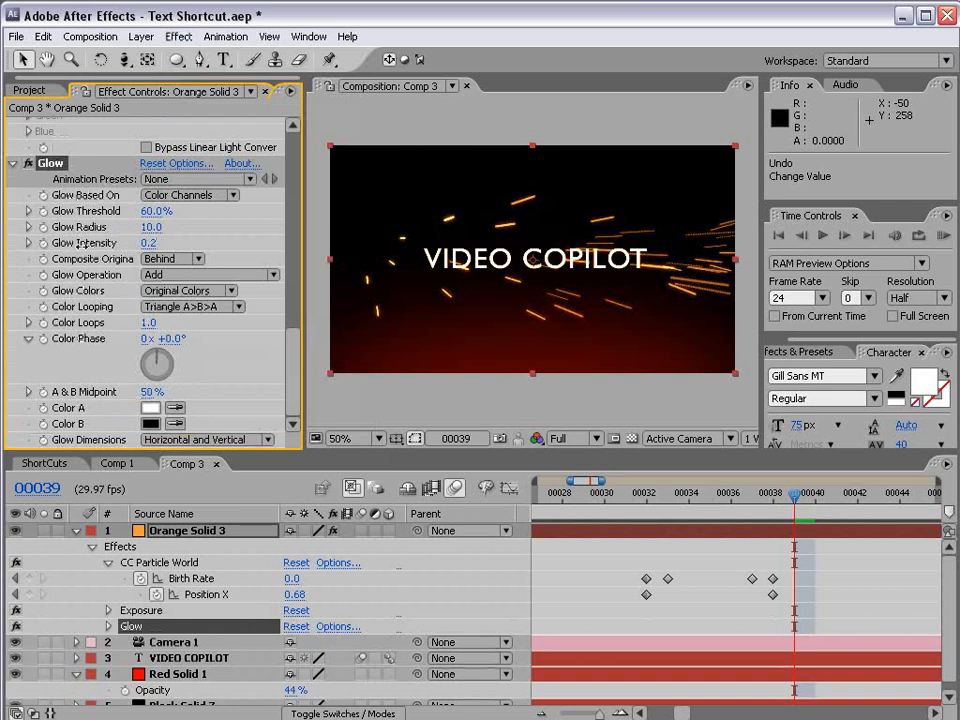
key(period)
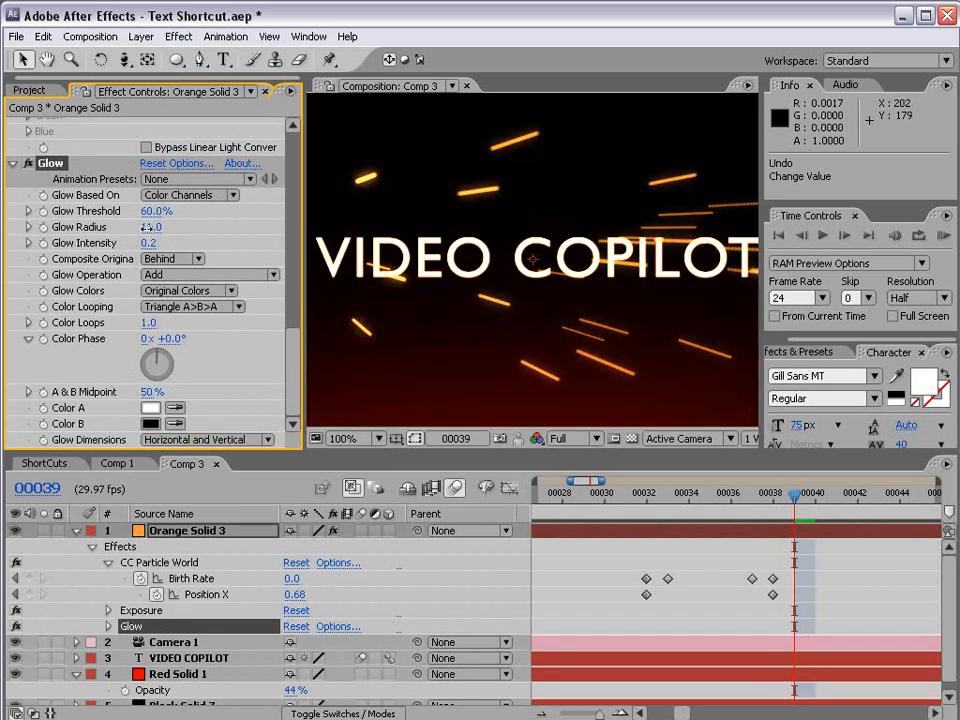
key(comma)
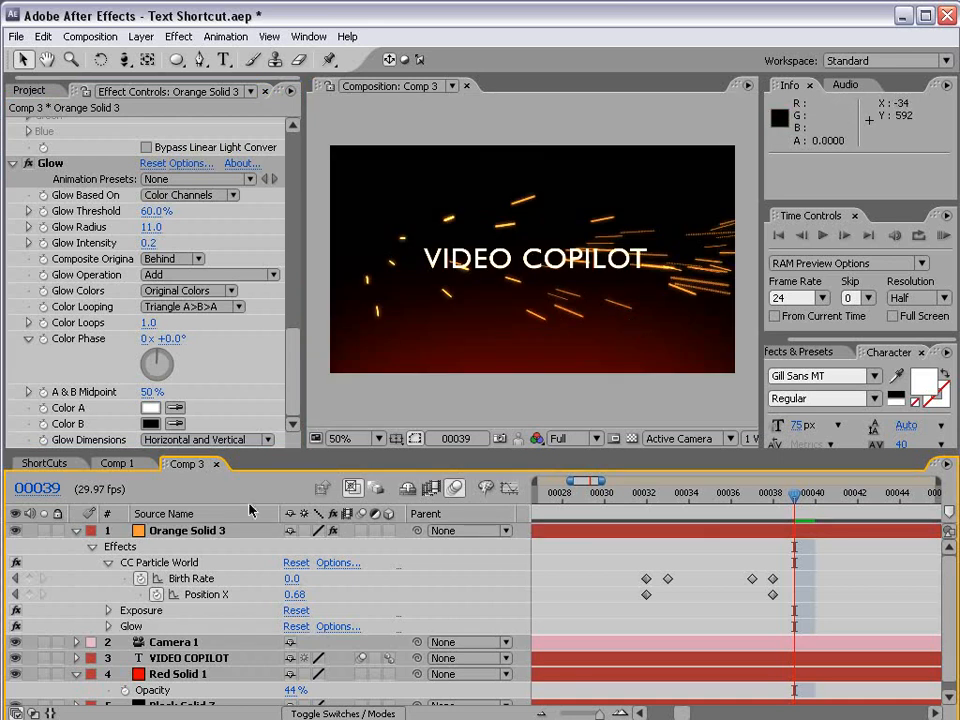
Rename the orange particle solid "Particle" and duplicate the layer
click(185, 537)
key(Return)
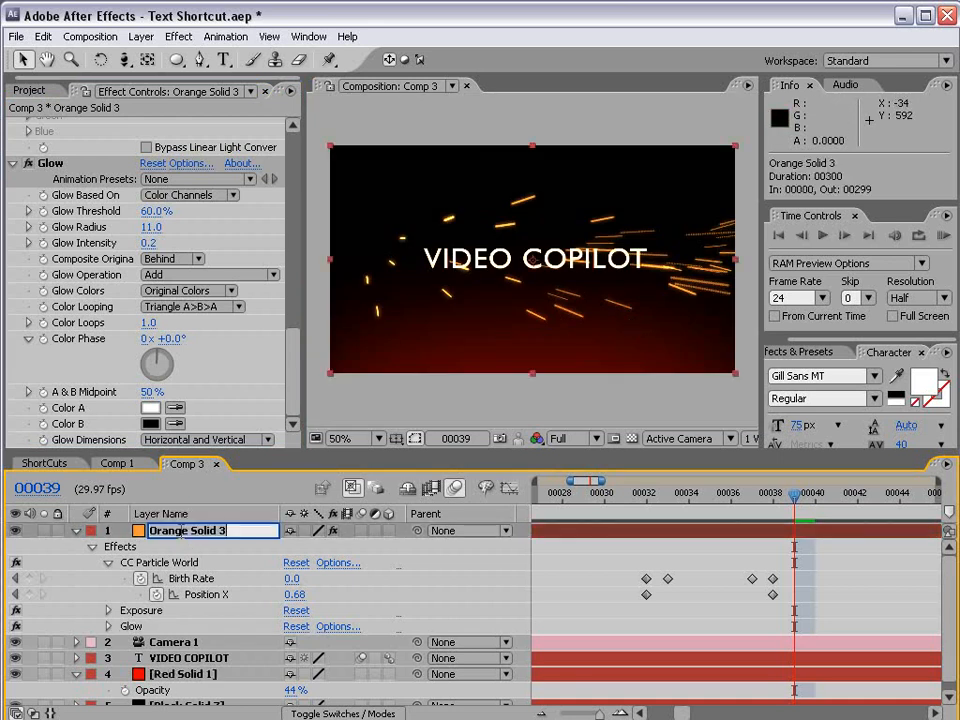
text(Particle)
key(Return)
key(ctrl+d)
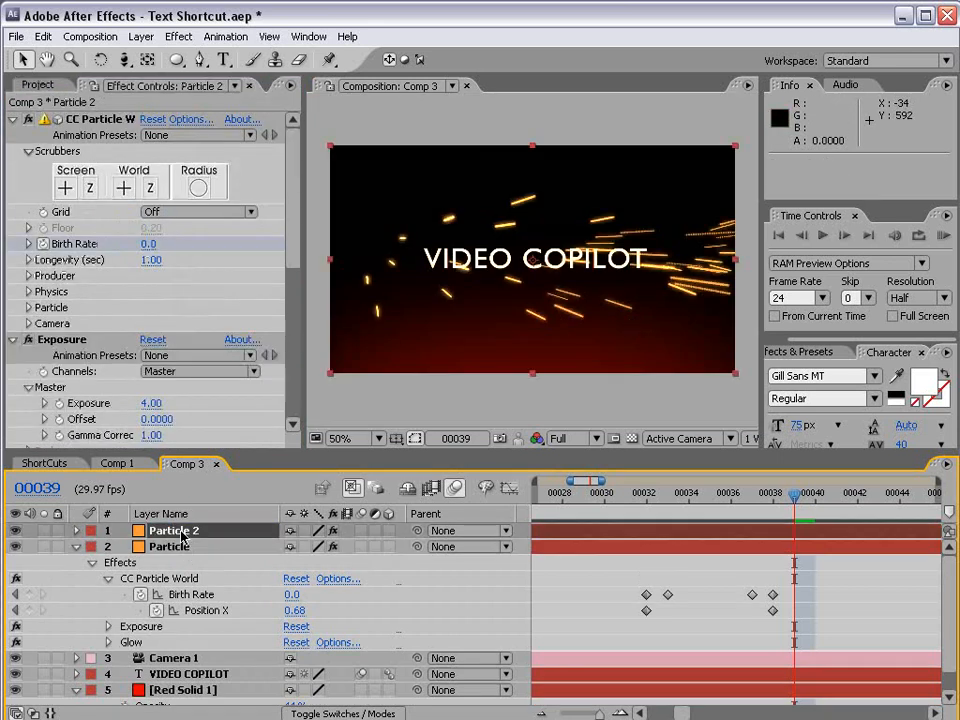
Set the duplicated particle layer's Inherit Velocity to 31.0 and Gravity to 1.220 in its Physics settings
click(12, 120)
click(12, 135)
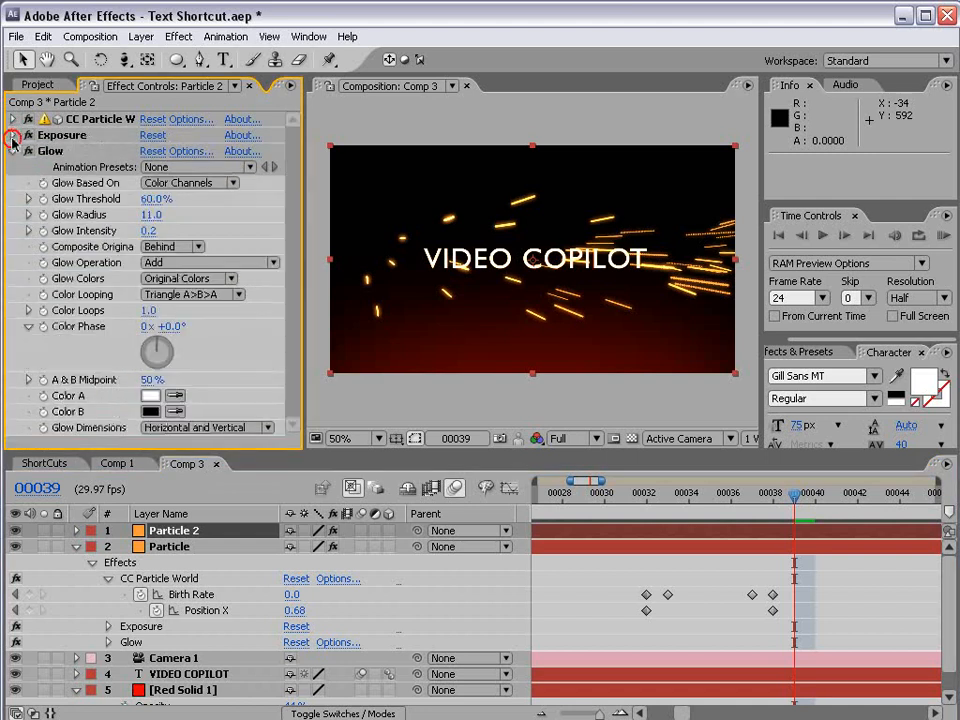
click(14, 152)
click(12, 119)
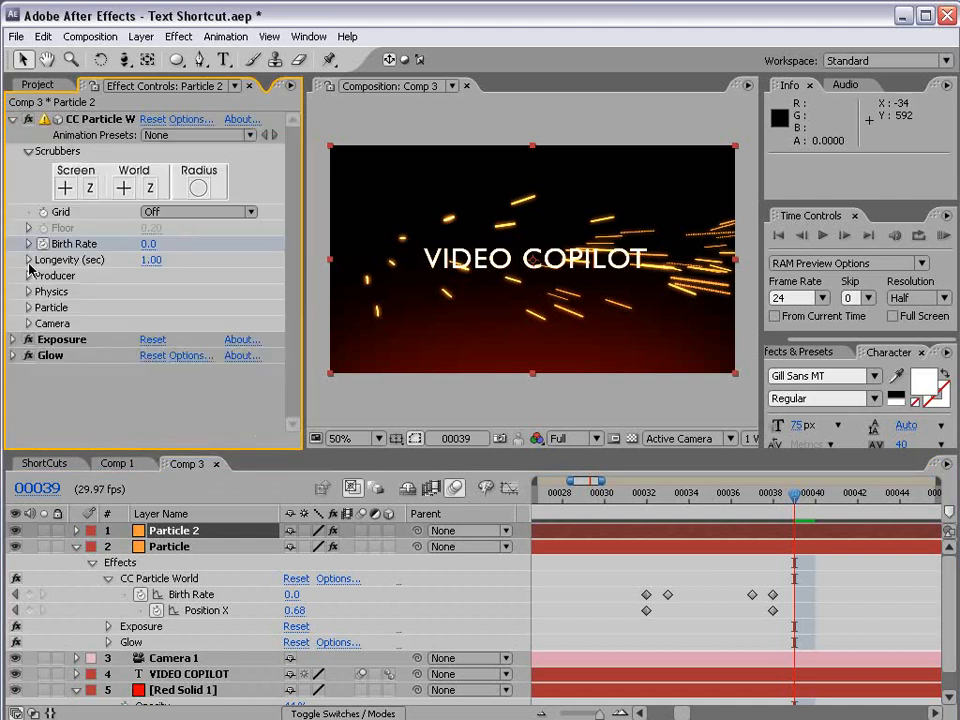
click(28, 277)
click(25, 277)
click(29, 291)
mouse_move(158, 341)
mouse_down()
mouse_move(147, 341)
mouse_move(189, 354)
mouse_move(220, 348)
mouse_up()
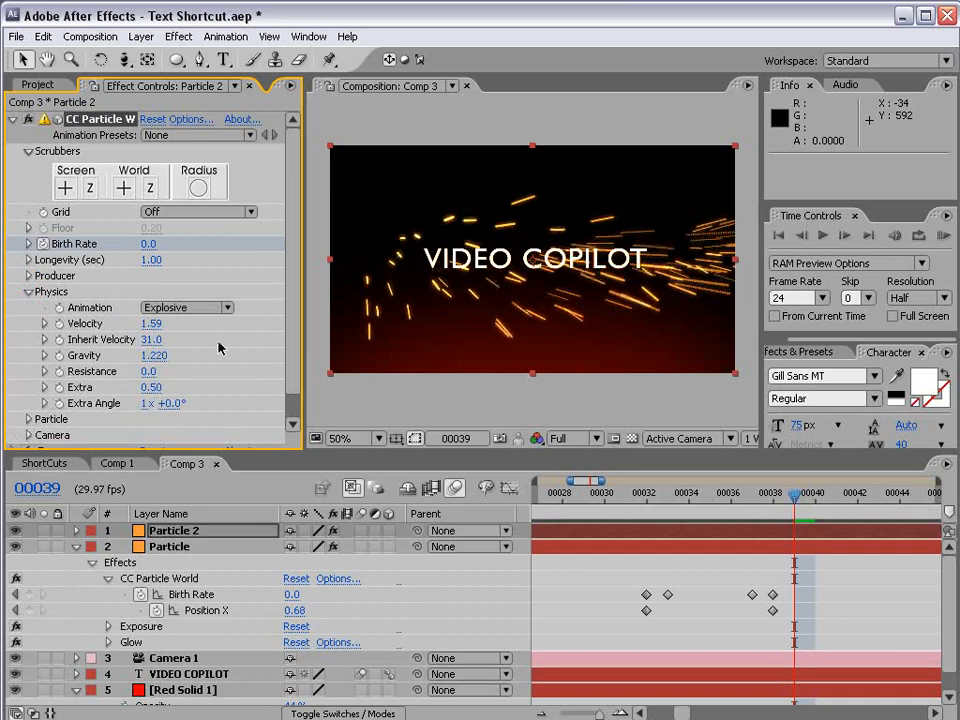
Turn off Force Motionblur in the duplicated layer's CC Particle World rendering options
click(189, 121)
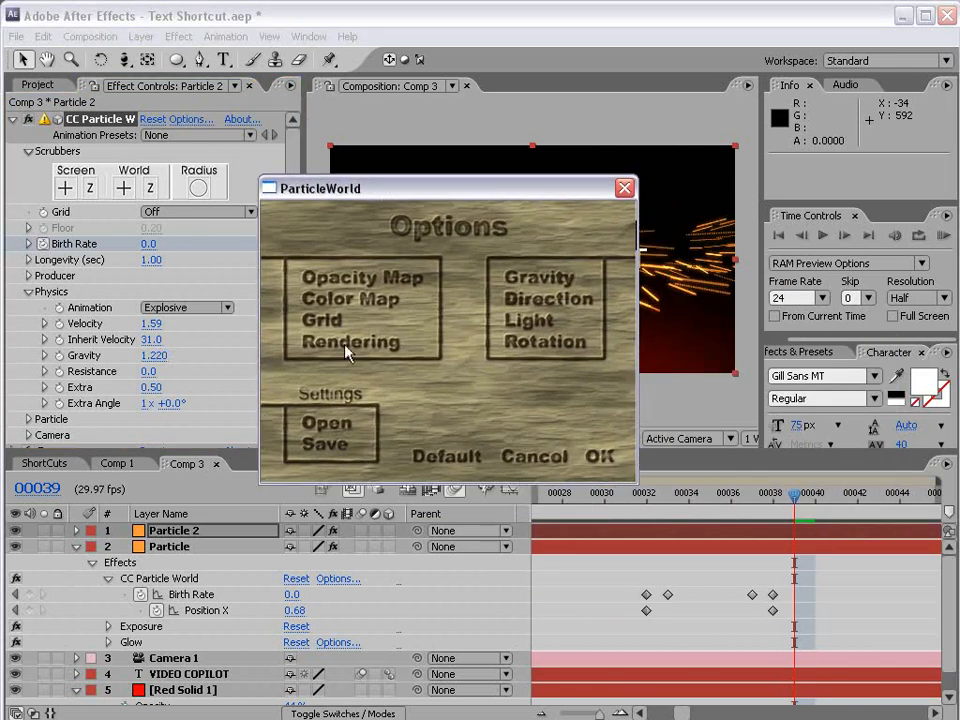
click(347, 345)
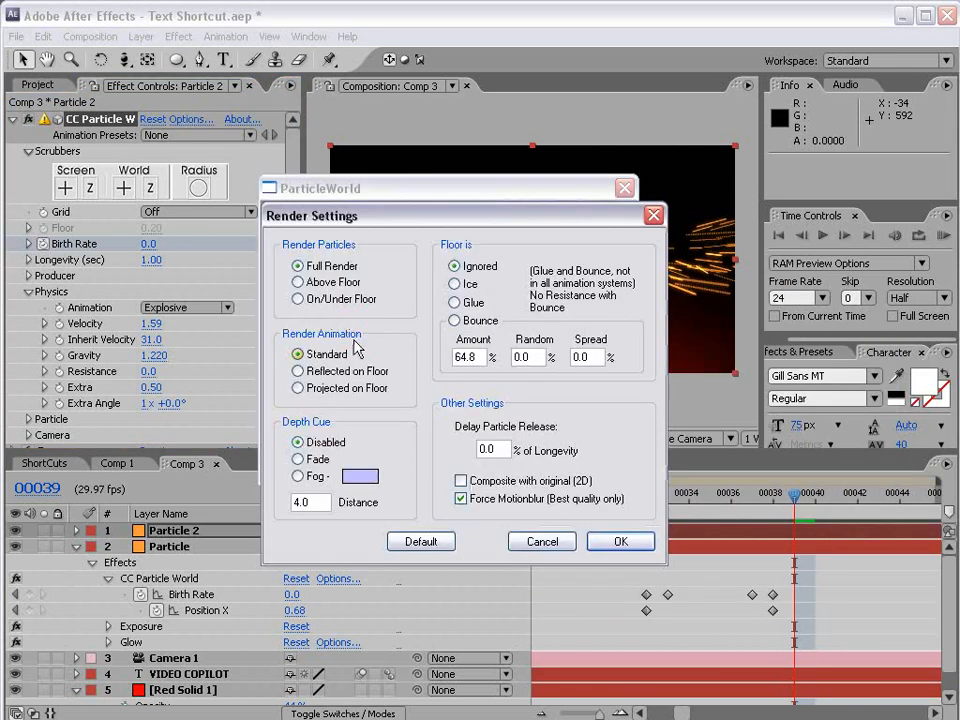
click(461, 498)
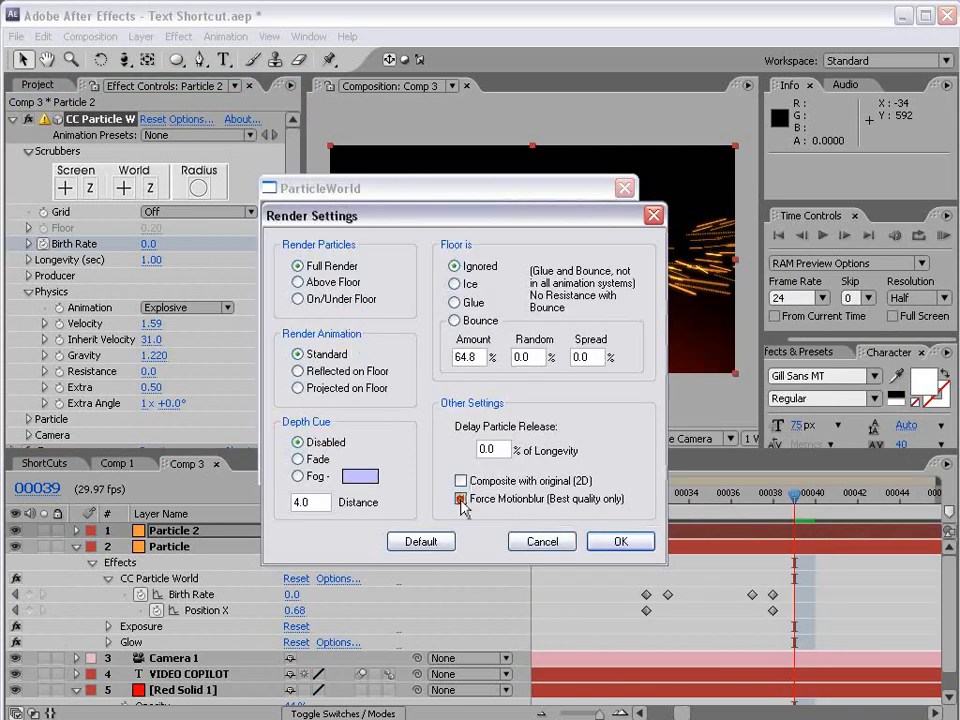
click(620, 541)
click(600, 456)
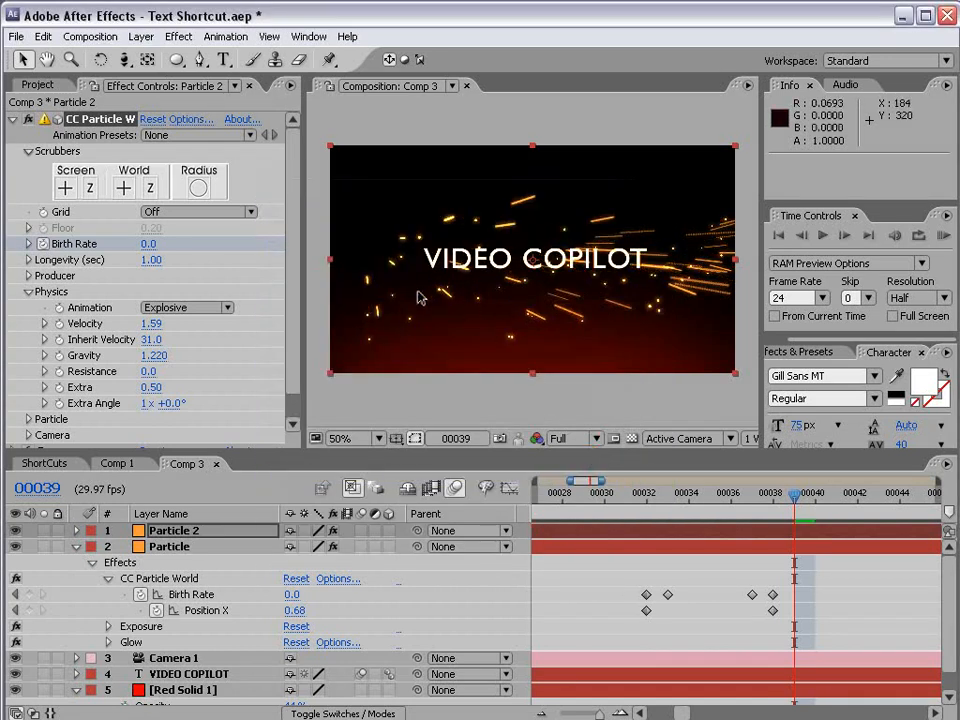
Set the duplicated layer's particle Birth Size to 0.030
scroll(671, 280, up, 1)
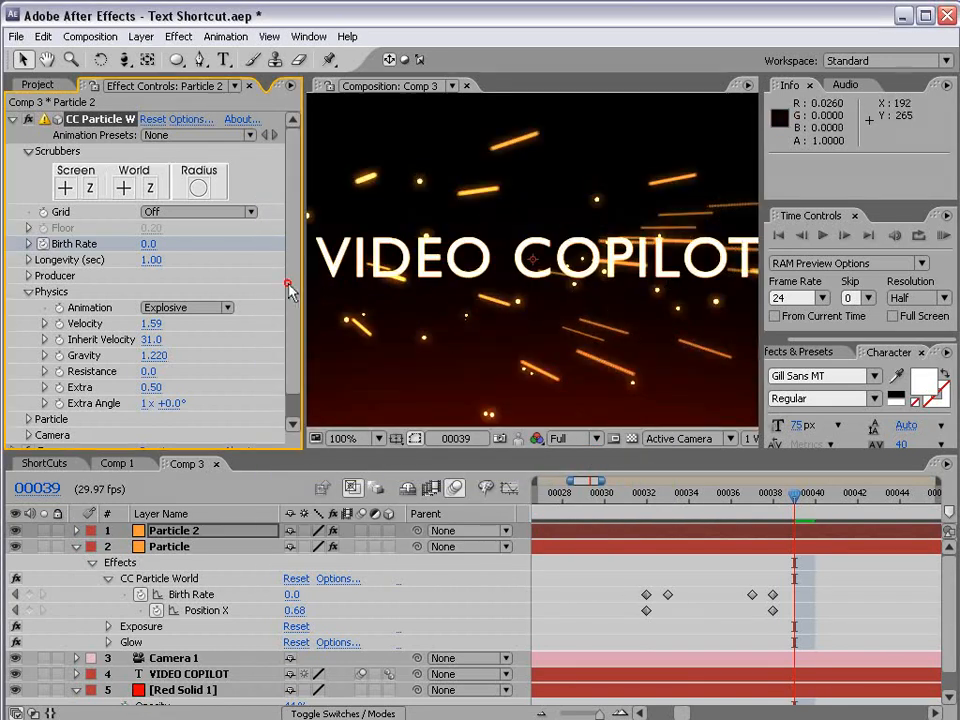
scroll(150, 340, down, 1)
click(28, 392)
scroll(36, 395, down, 5)
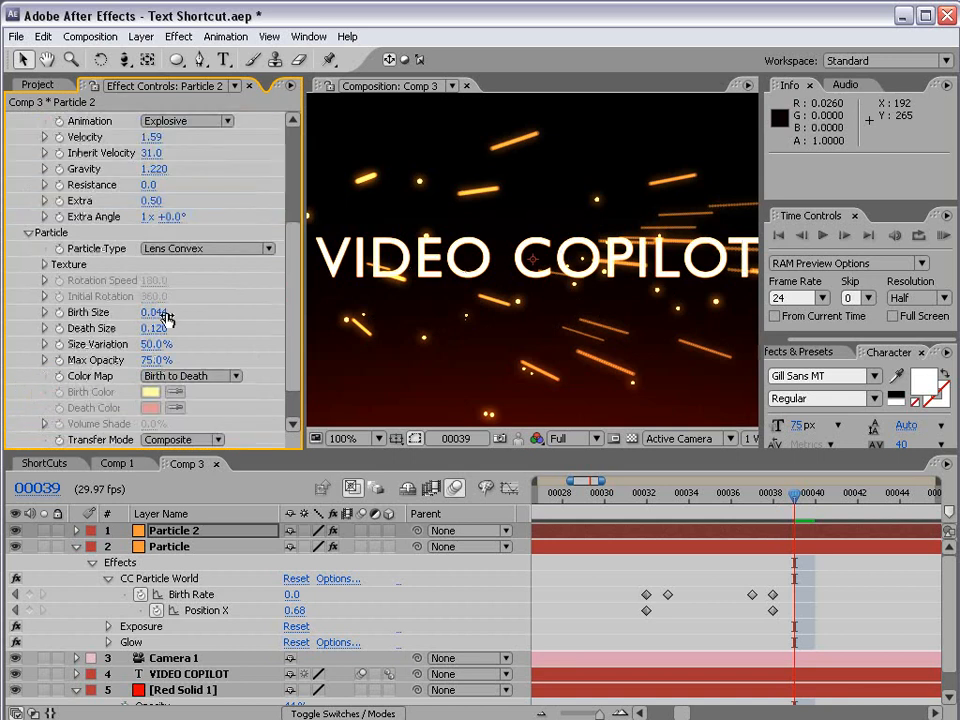
drag(156, 314, 153, 315)
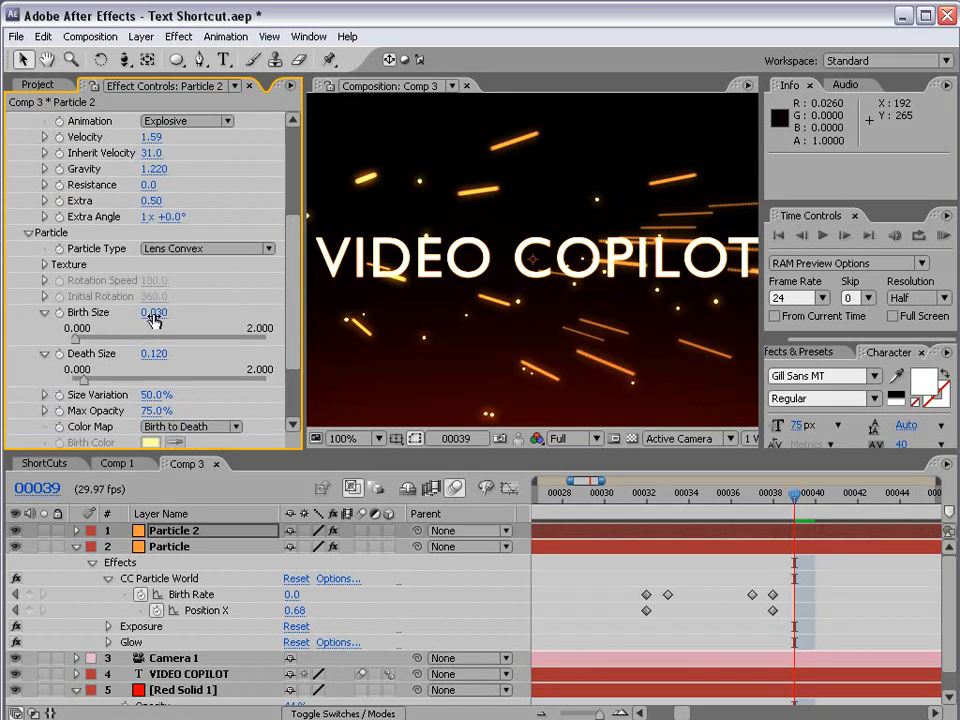
key(grave)
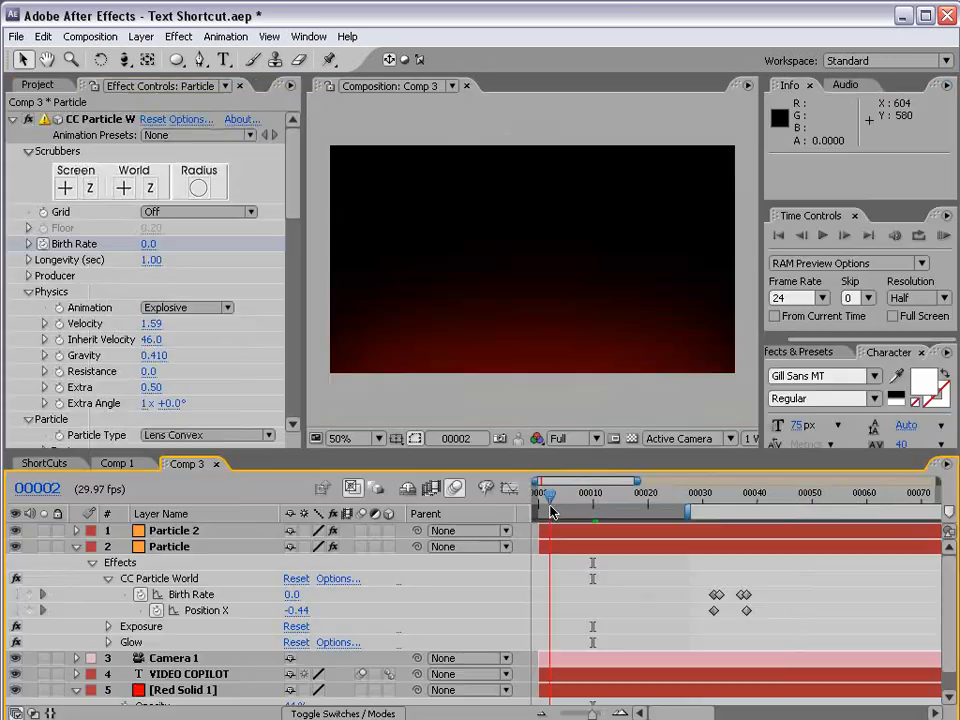
Move both particle layers 26 frames earlier to match the text animation and preview the result
drag(551, 511, 591, 499)
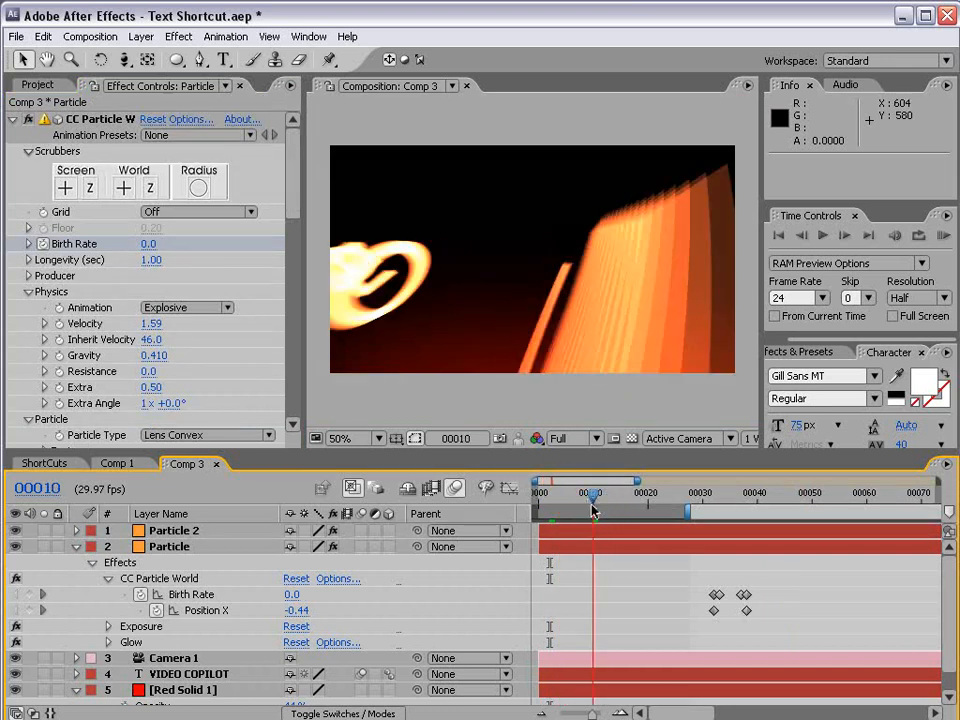
shift+click(631, 536)
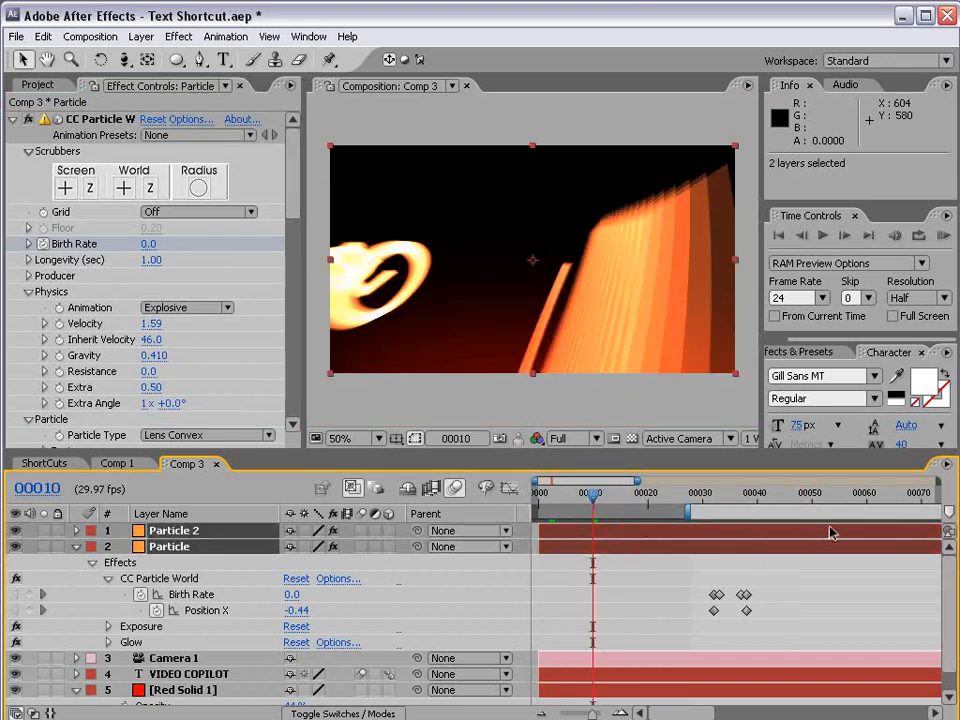
drag(830, 533, 686, 542)
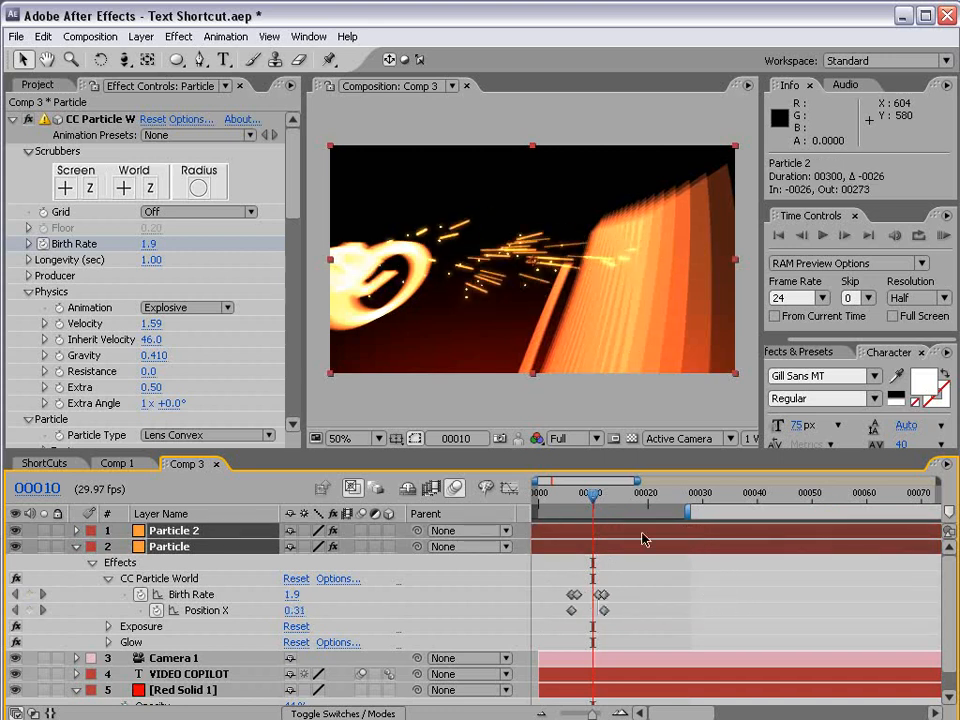
key(KP_0)
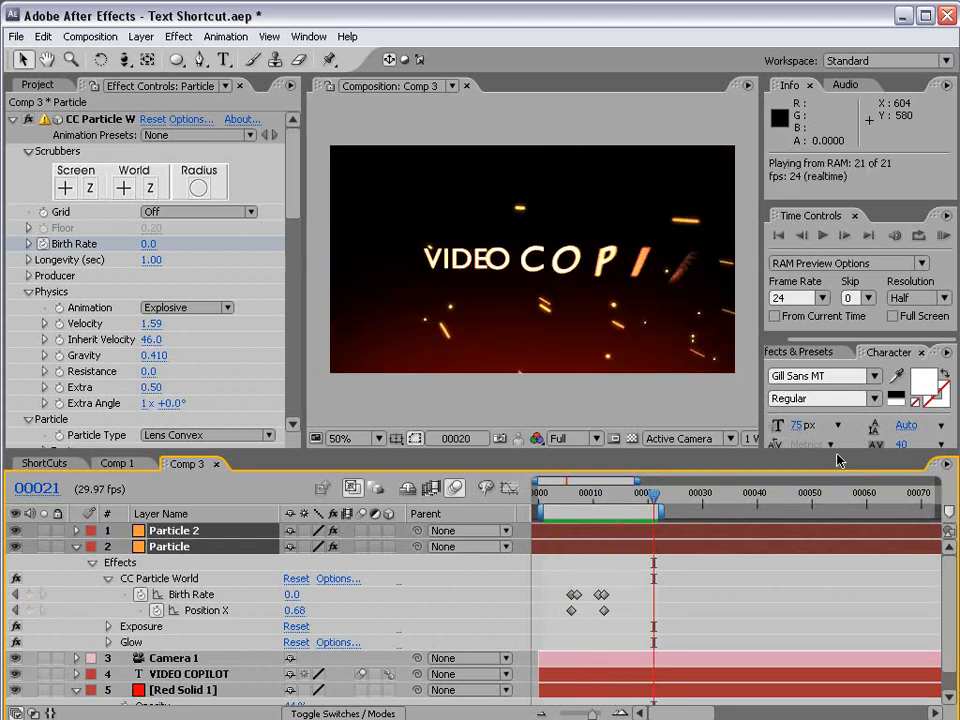
key(space)
Shift both particle layers five frames later and move the Particle layer's opening Birth Rate and Position X keyframes earlier, starting at frame 8
drag(568, 555, 594, 548)
drag(576, 492, 632, 508)
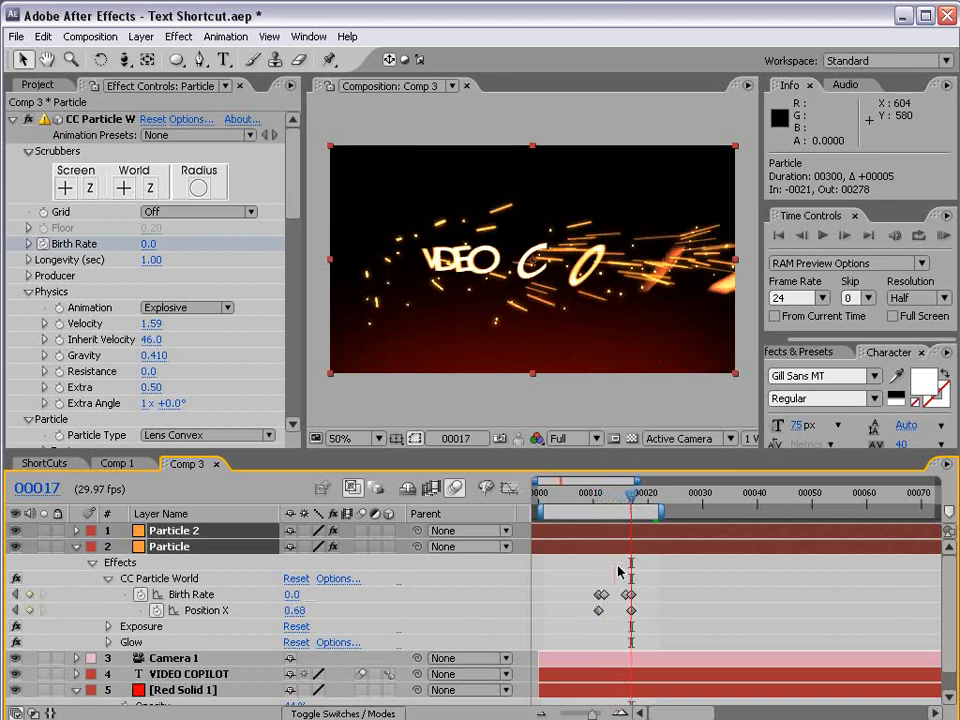
drag(621, 570, 586, 614)
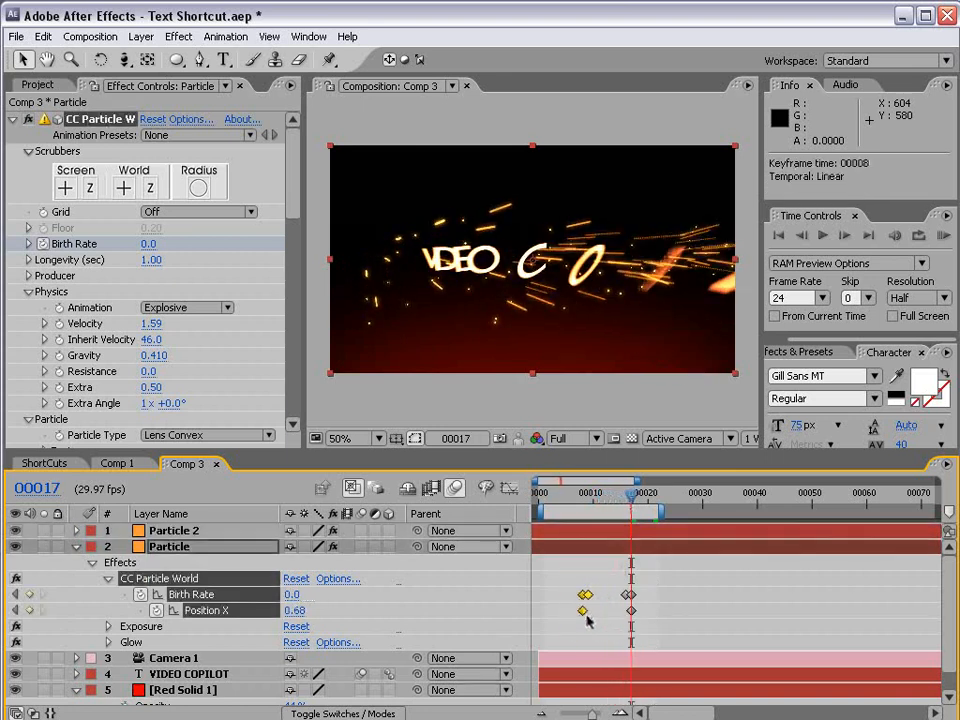
drag(632, 492, 598, 499)
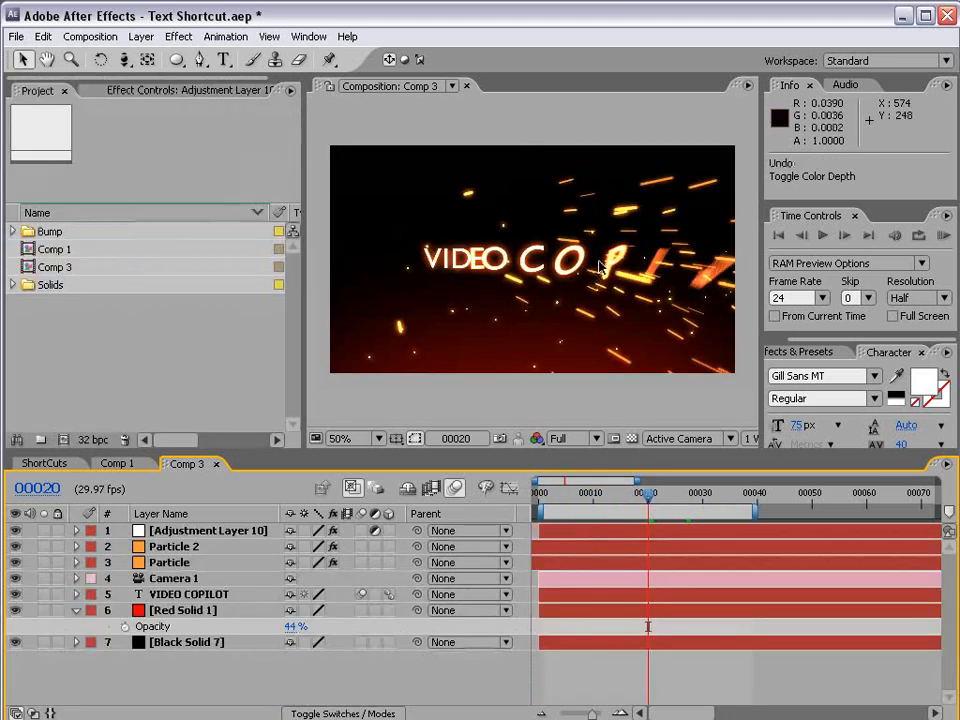
Inspect the text and sparks in 3D by orbiting the camera at frame 20, undo the orbit and select Camera 1
key(c)
drag(631, 246, 435, 242)
key(ctrl+z)
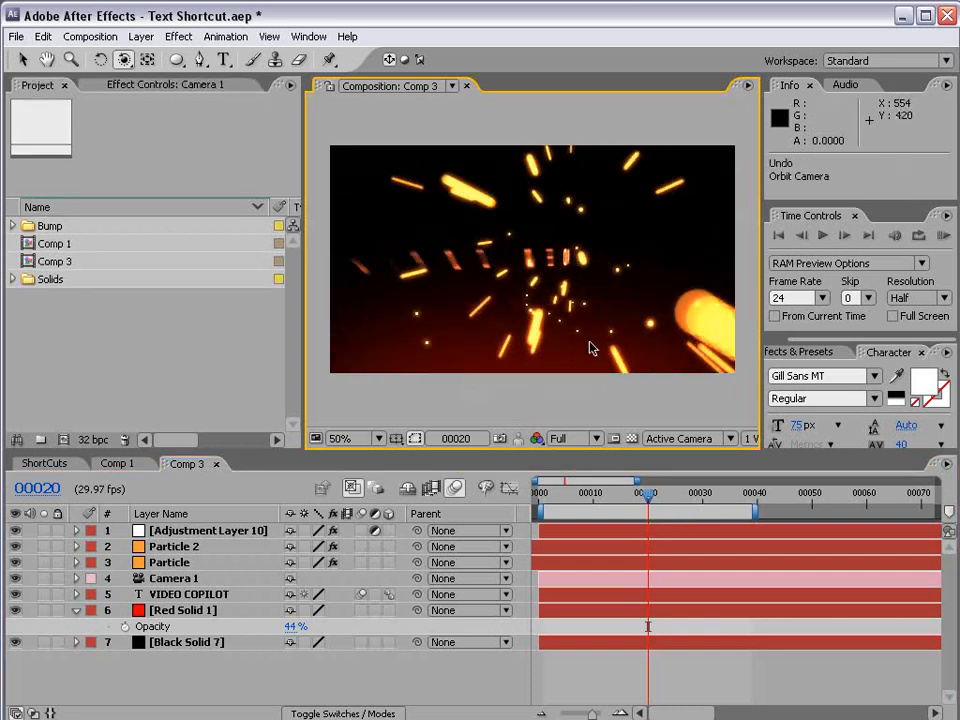
click(162, 581)
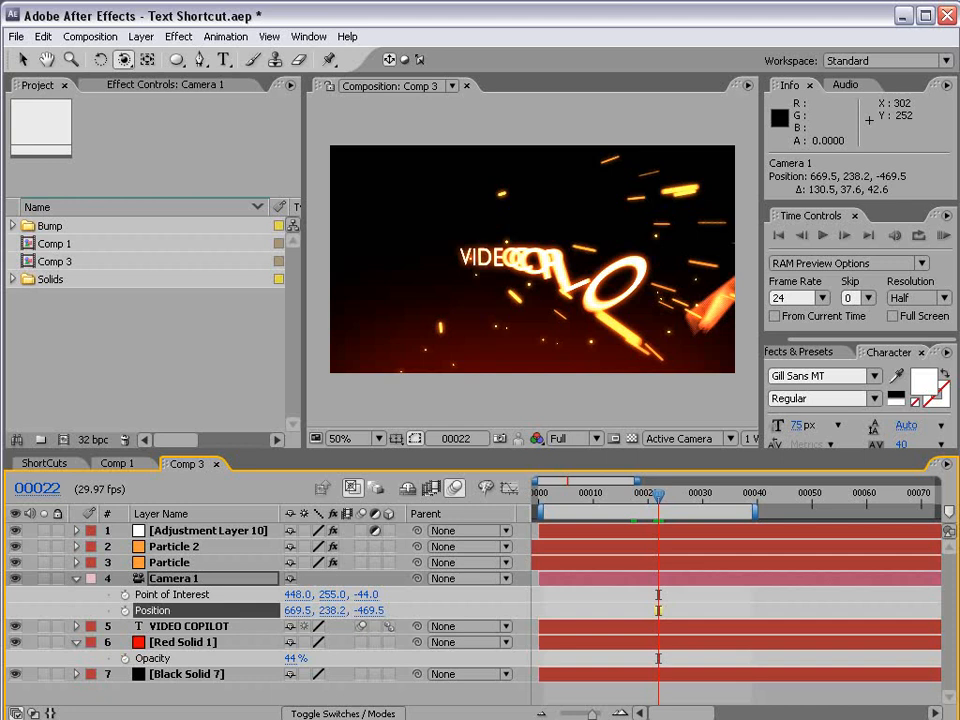
Switch to the Bullet DVD cover in Photoshop and try editing and free-transforming the website text
key(alt+Tab)
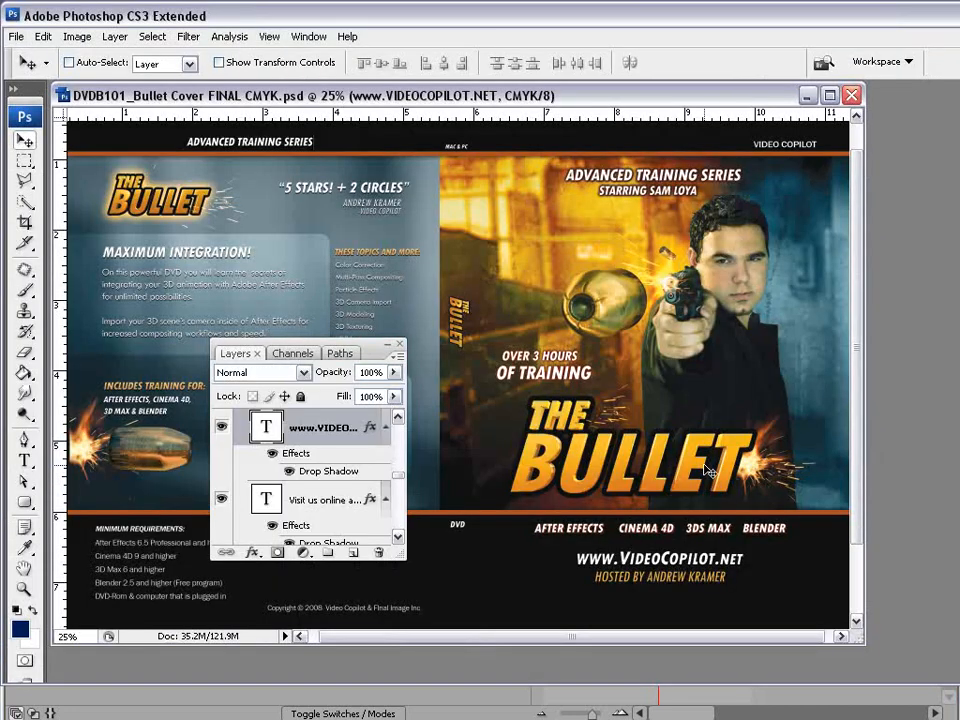
click(24, 460)
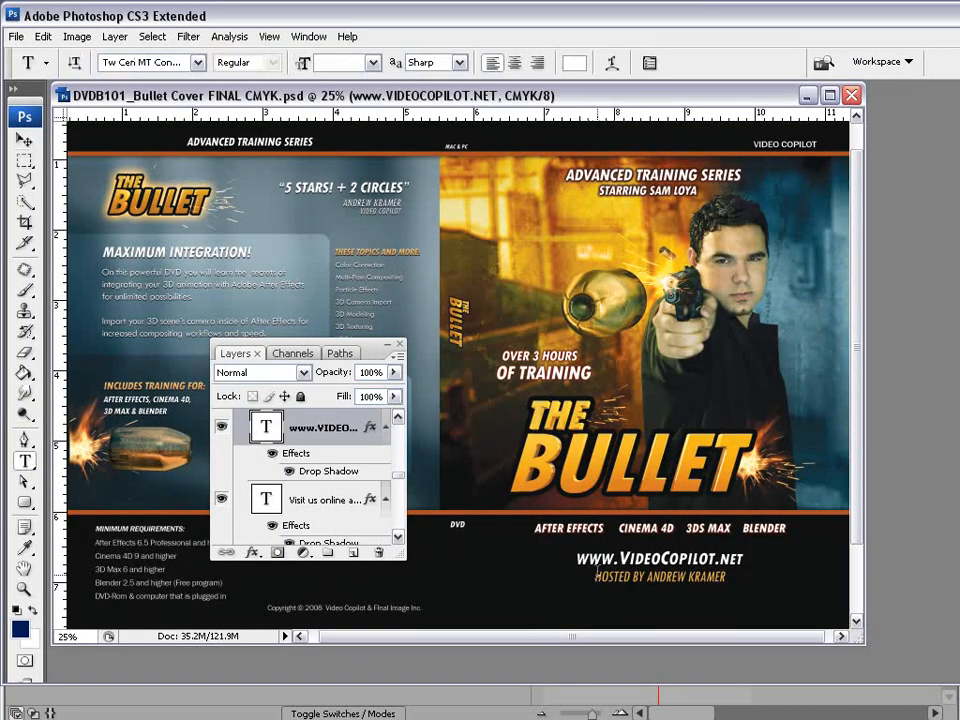
drag(576, 559, 602, 562)
click(24, 139)
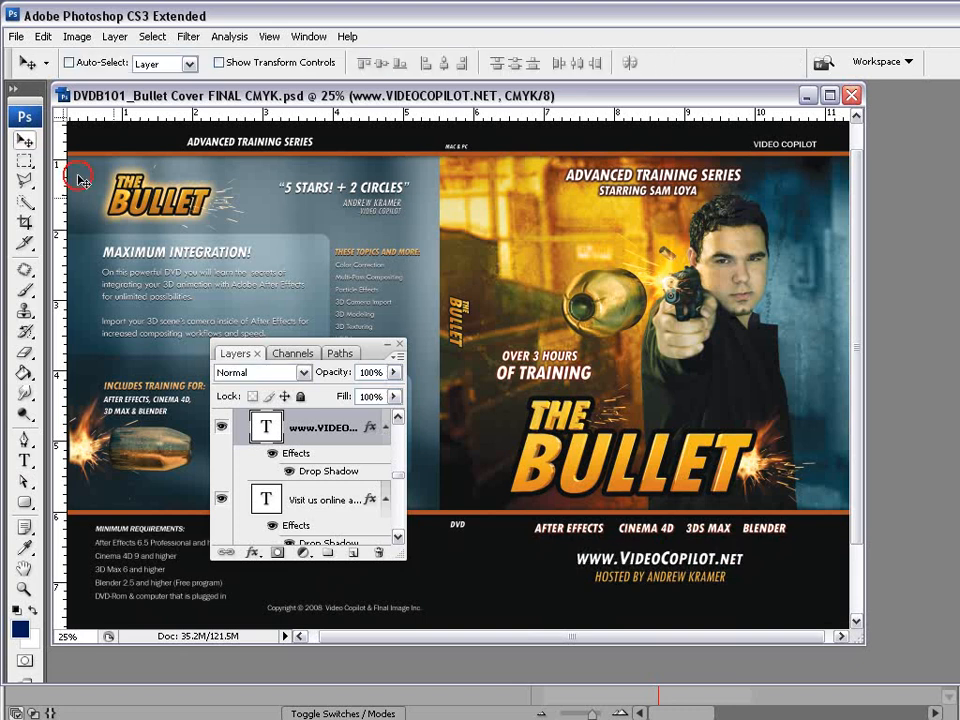
key(ctrl+t)
key(Escape)
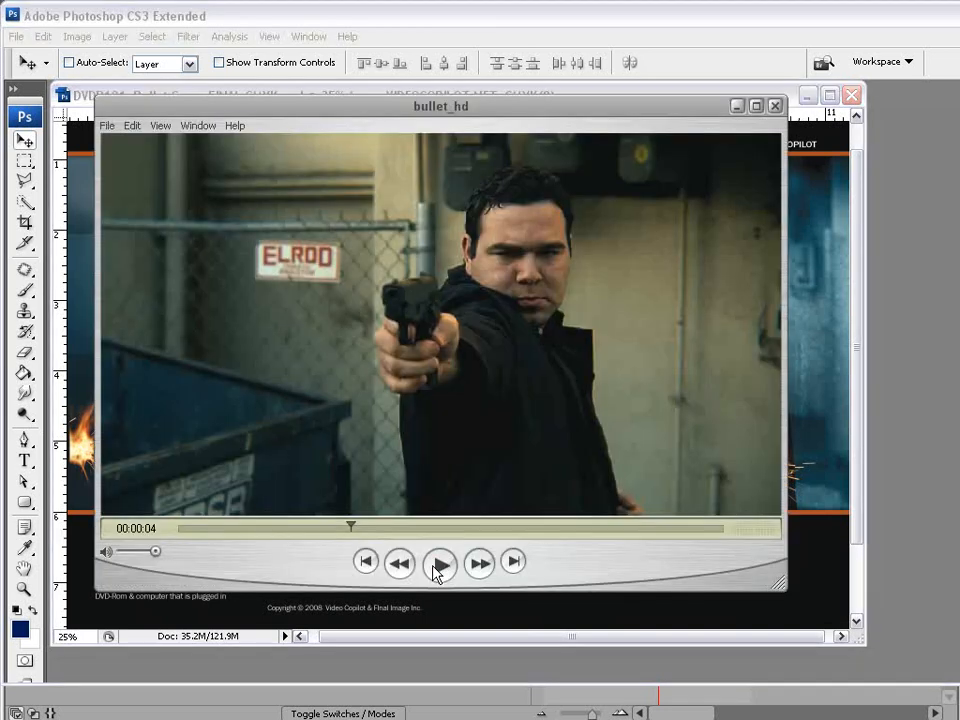
Play the bullet_hd video in the media player and pause it at 00:00:11
click(436, 569)
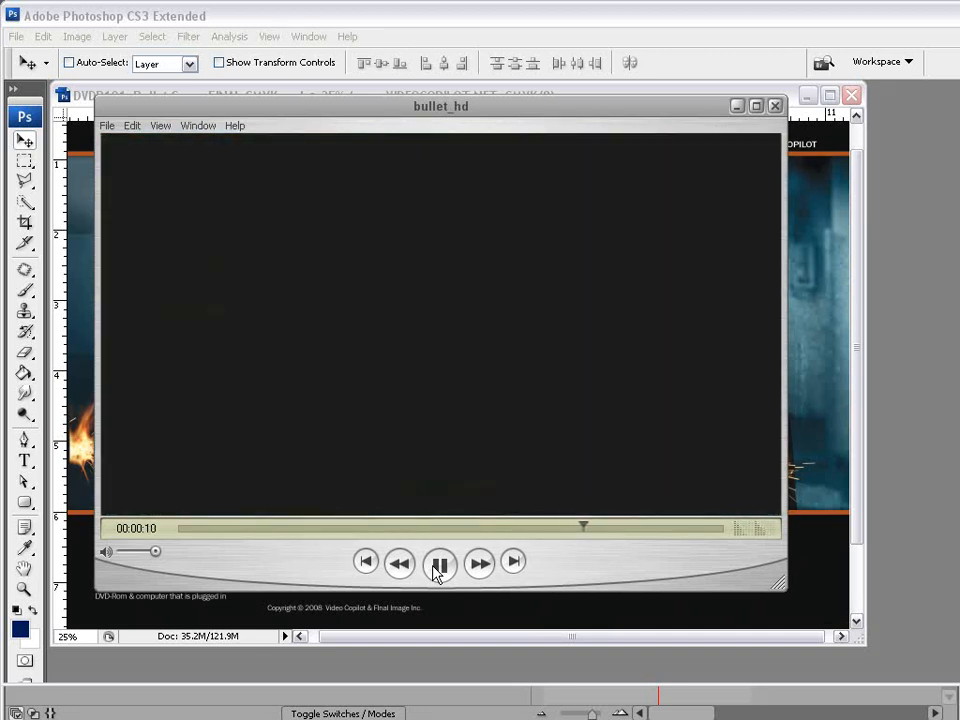
click(437, 565)
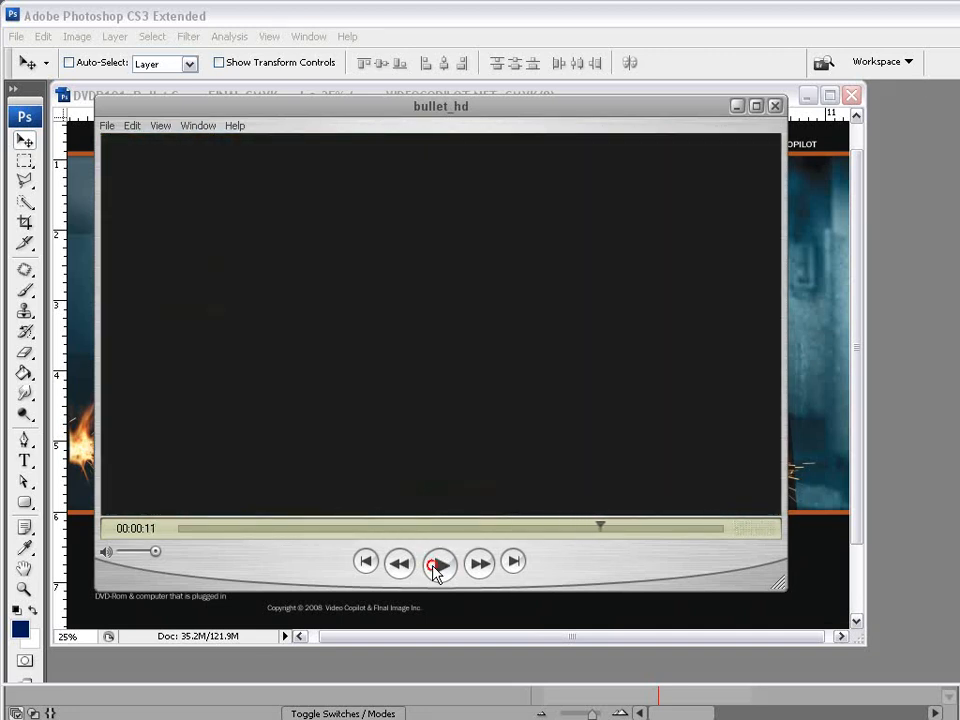